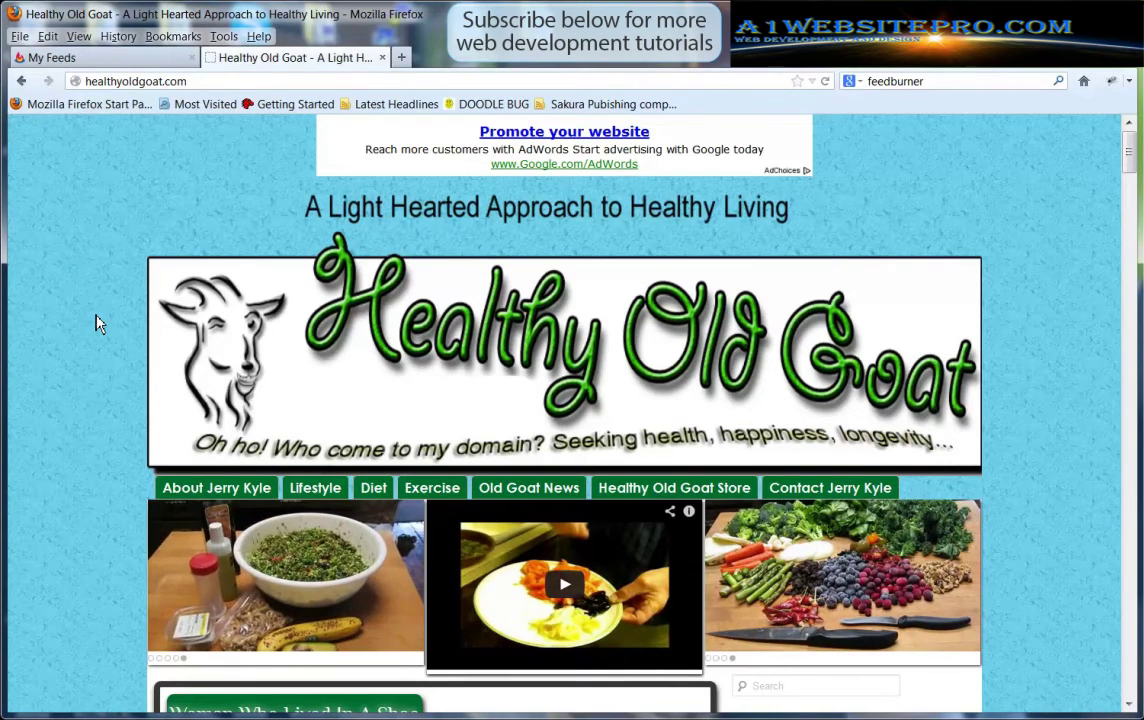
Scroll the Healthy Old Goat home page and briefly view the FeedBurner My Feeds tab
scroll(103, 325, "down", 2)
scroll(104, 325, "down", 2)
scroll(104, 326, "up", 4)
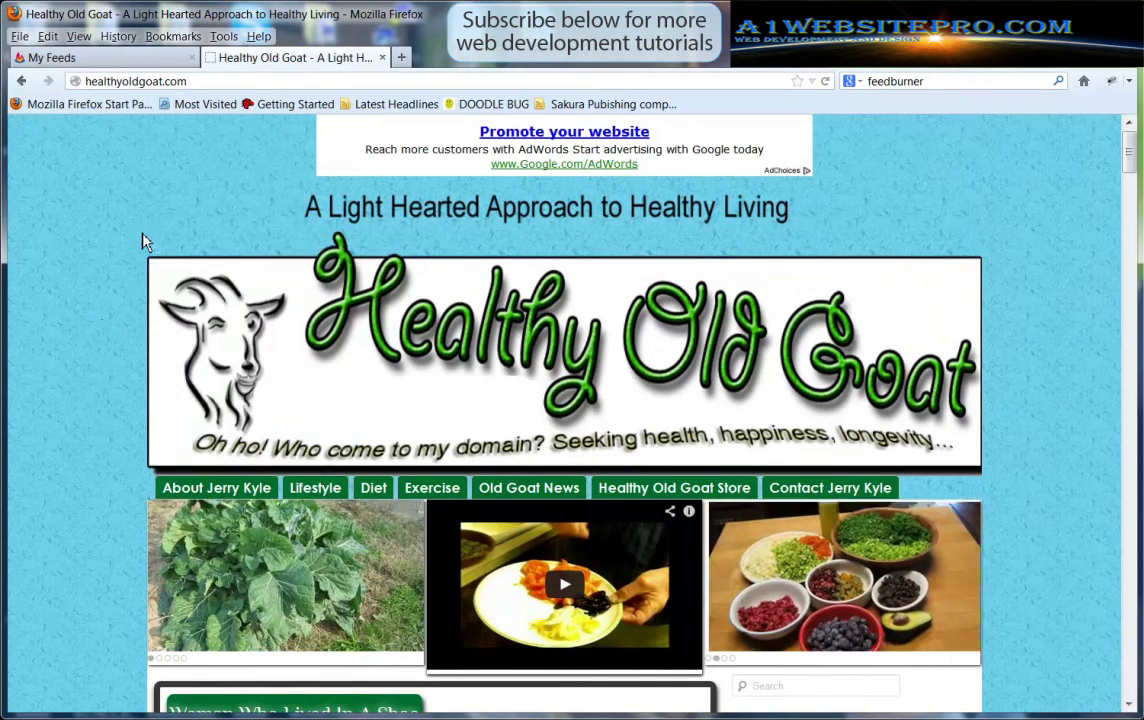
left_click(100, 58)
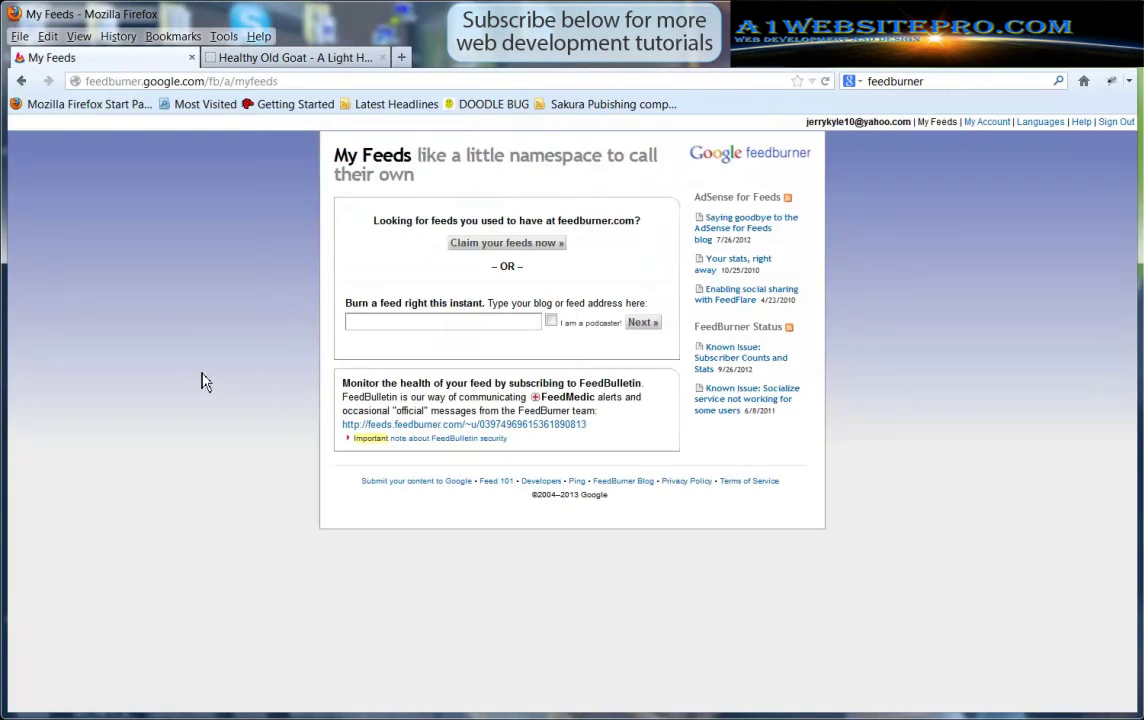
left_click(248, 58)
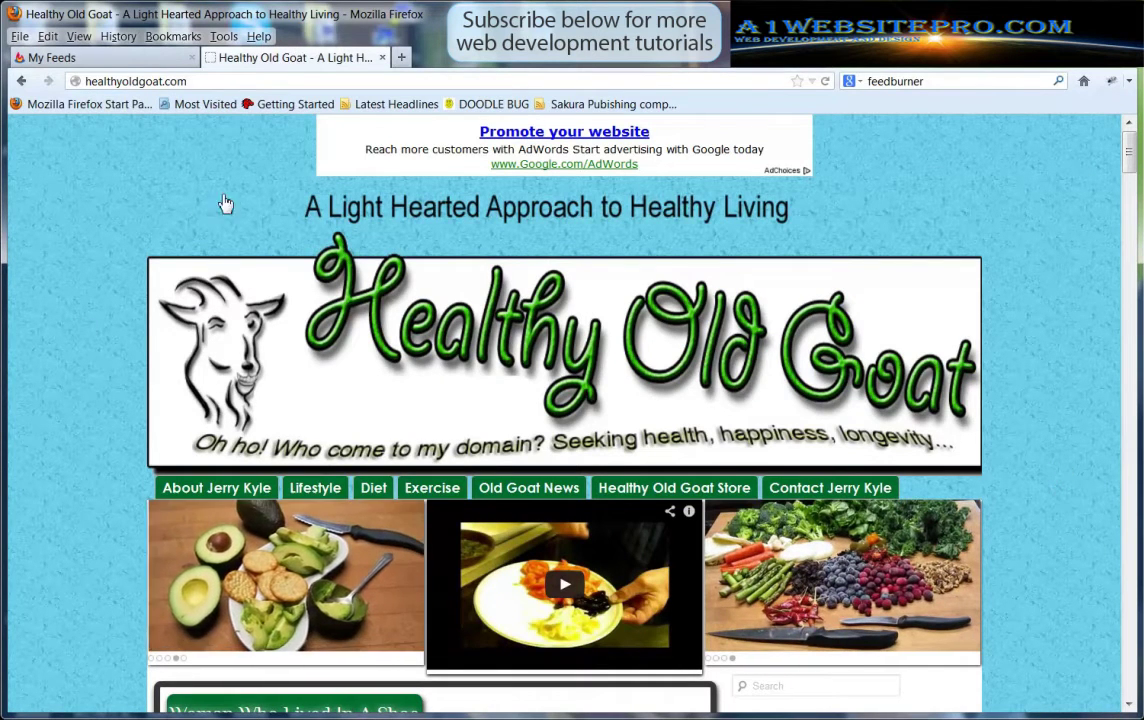
Open the site's /feed page to review its posts, then return to FeedBurner My Feeds
left_click(209, 83)
left_click(209, 83)
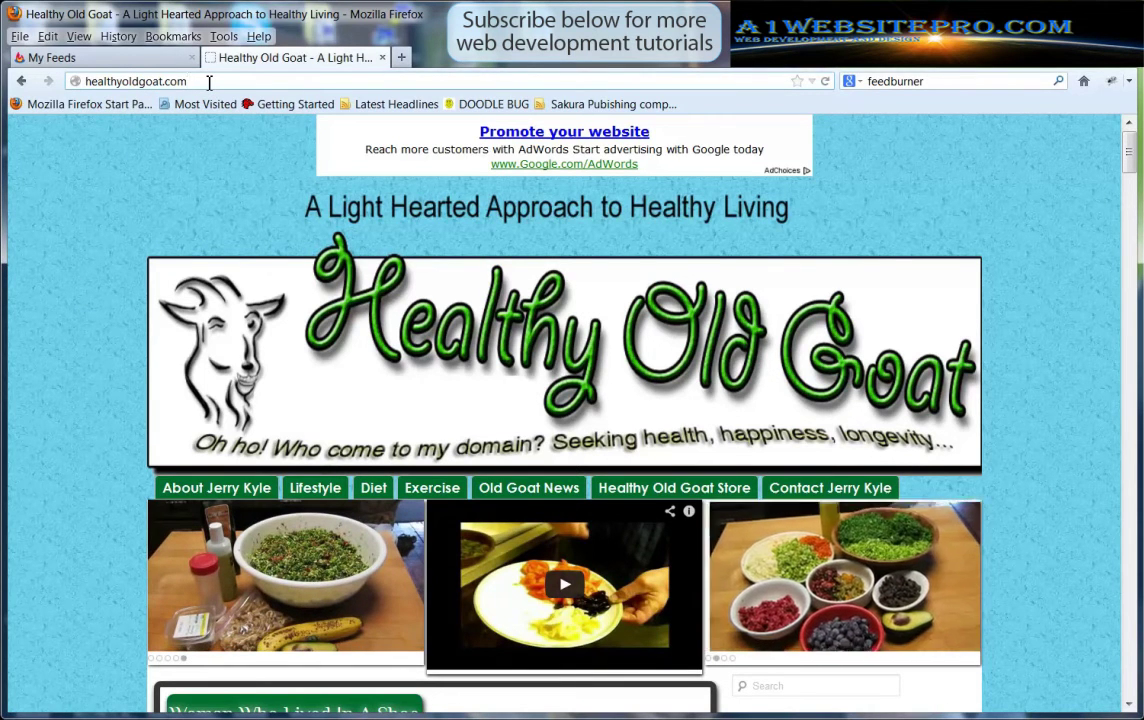
type("/")
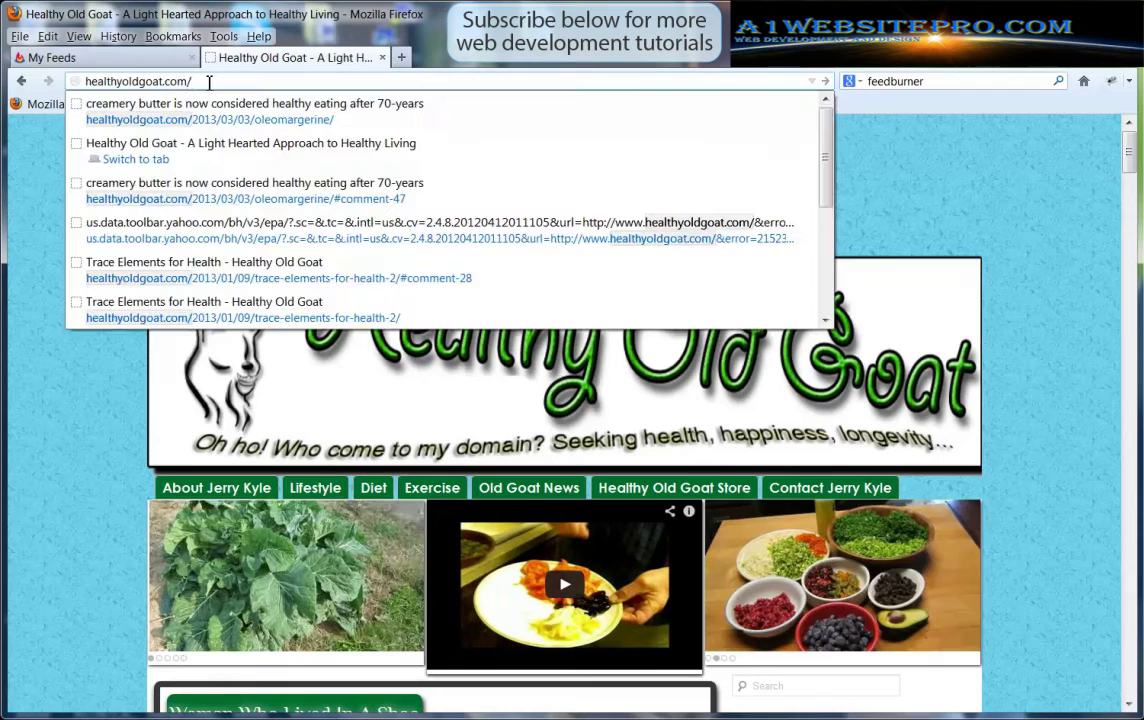
type("feed")
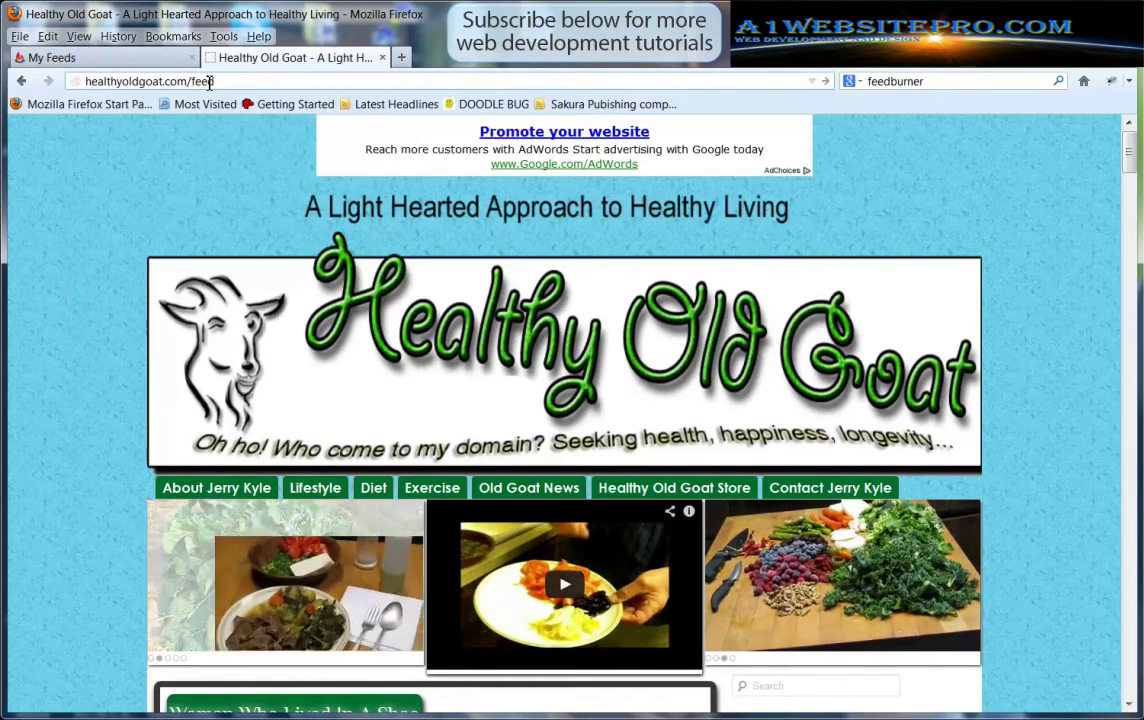
key("Return")
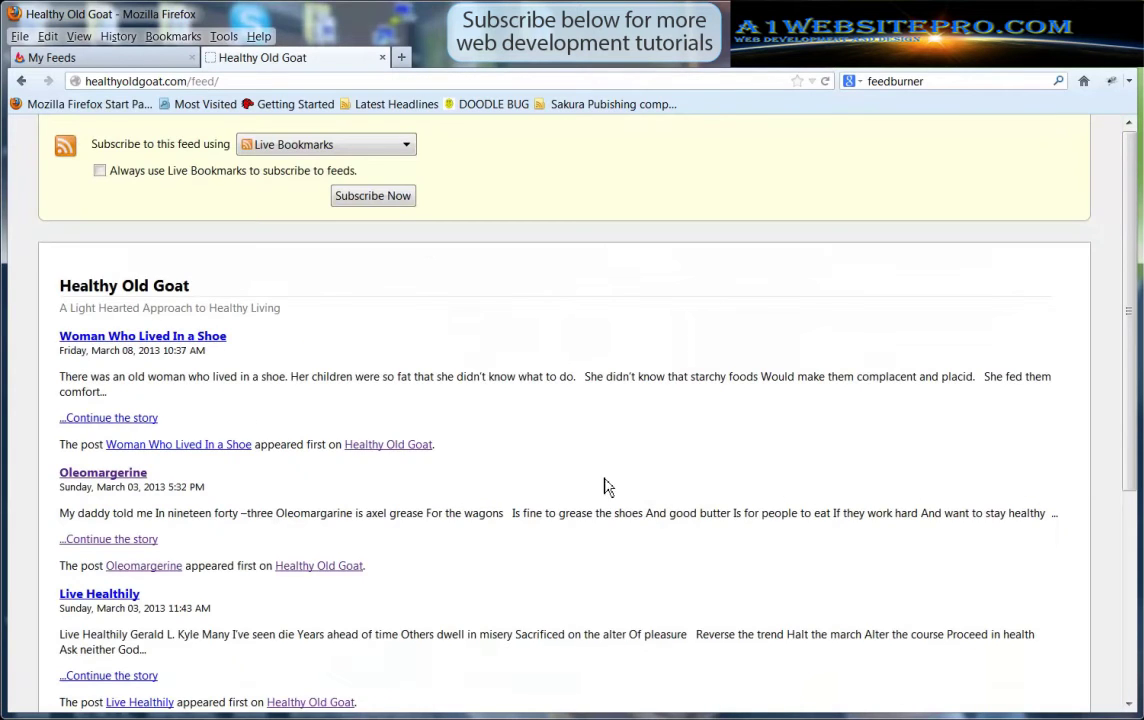
scroll(643, 452, "down", 5)
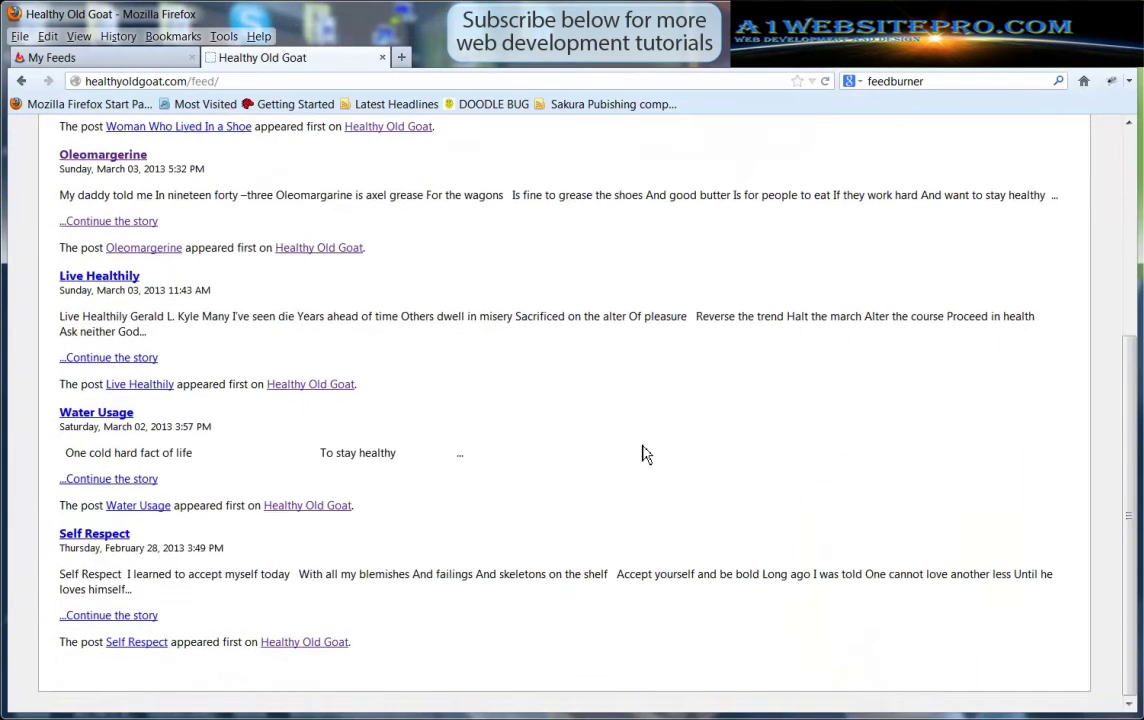
scroll(643, 452, "up", 5)
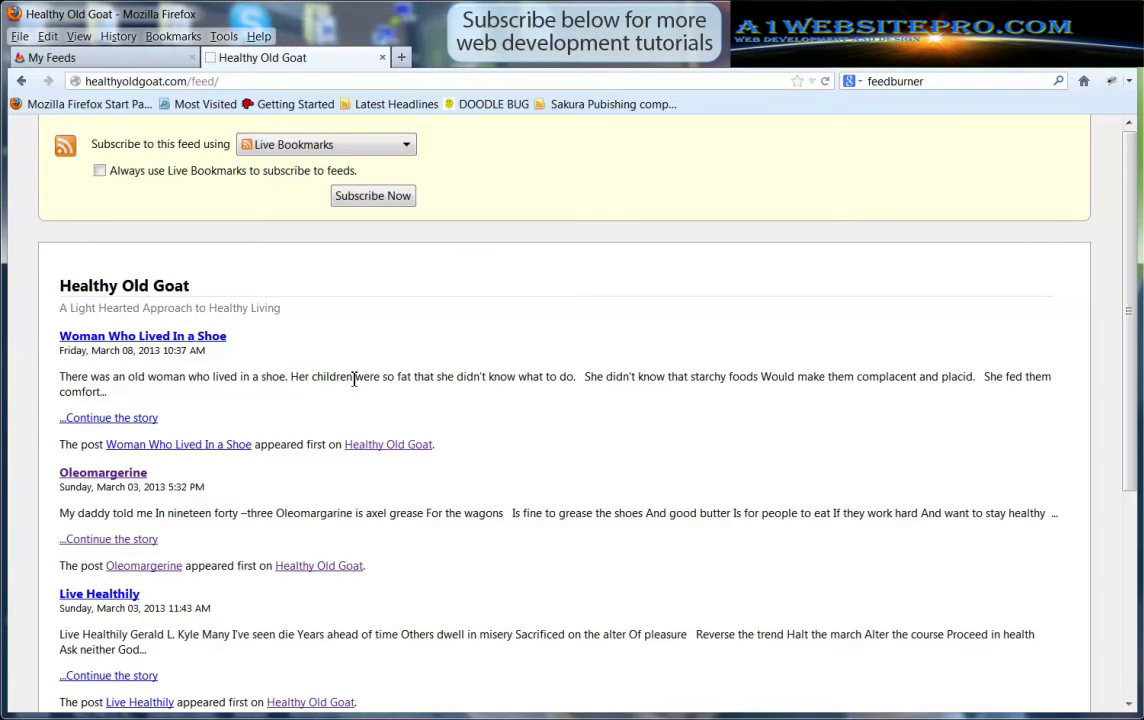
scroll(600, 372, "down", 2)
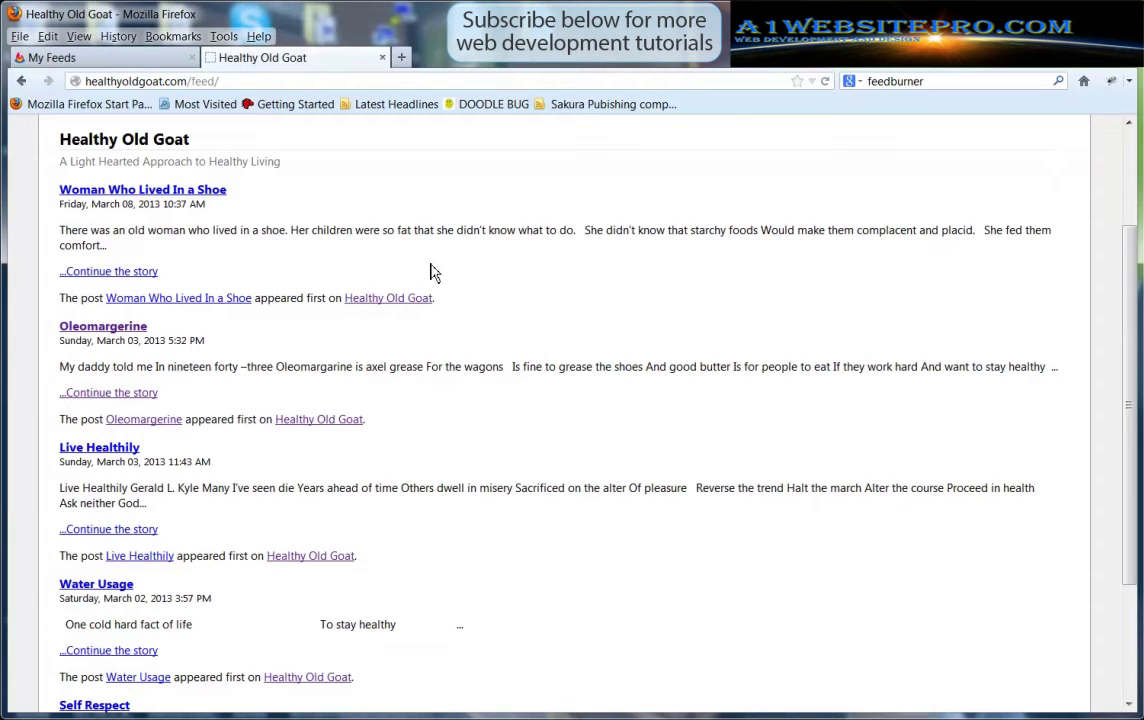
scroll(636, 414, "down", 2)
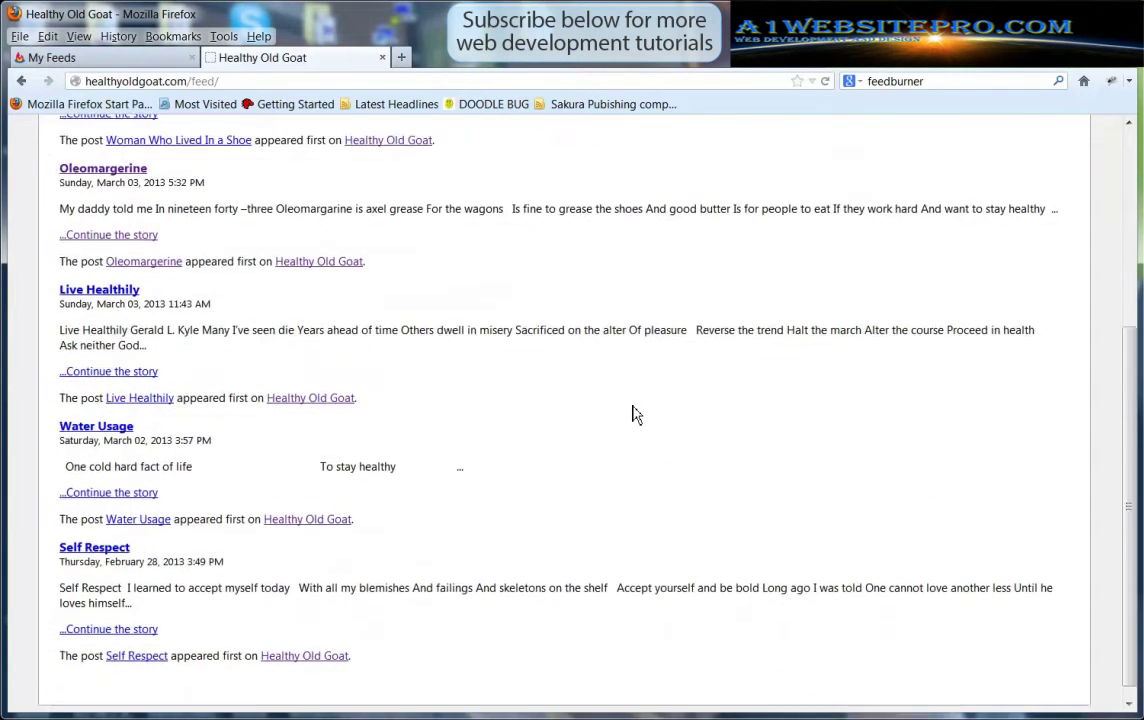
scroll(636, 414, "up", 4)
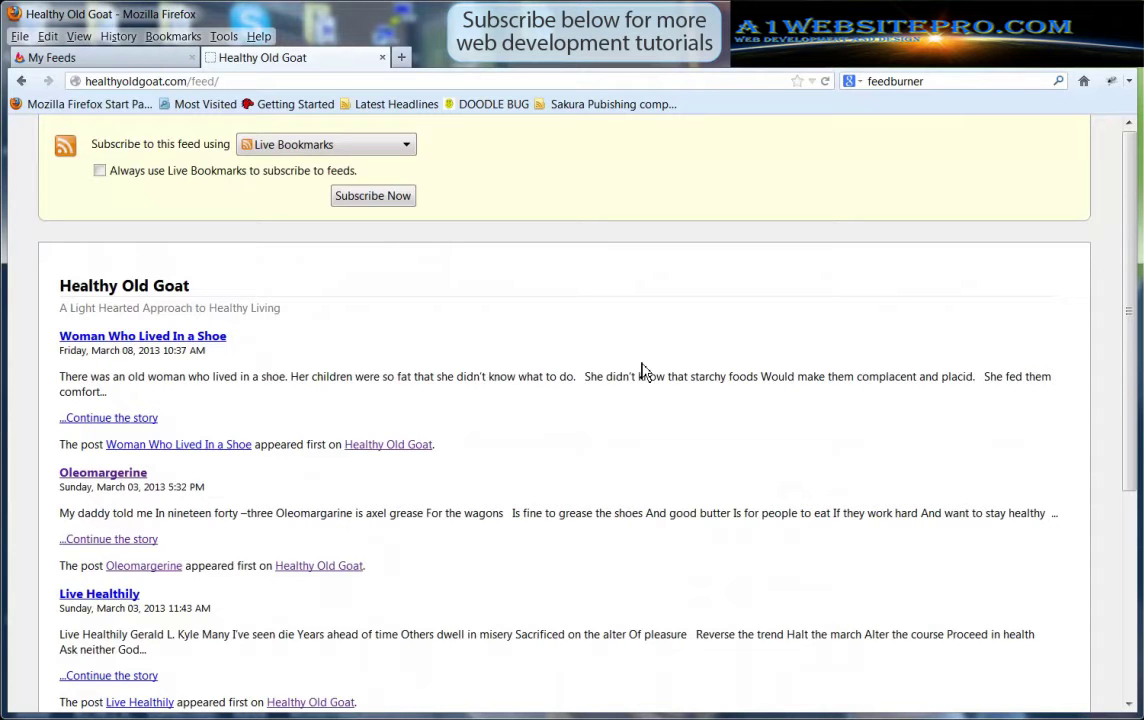
left_click(102, 60)
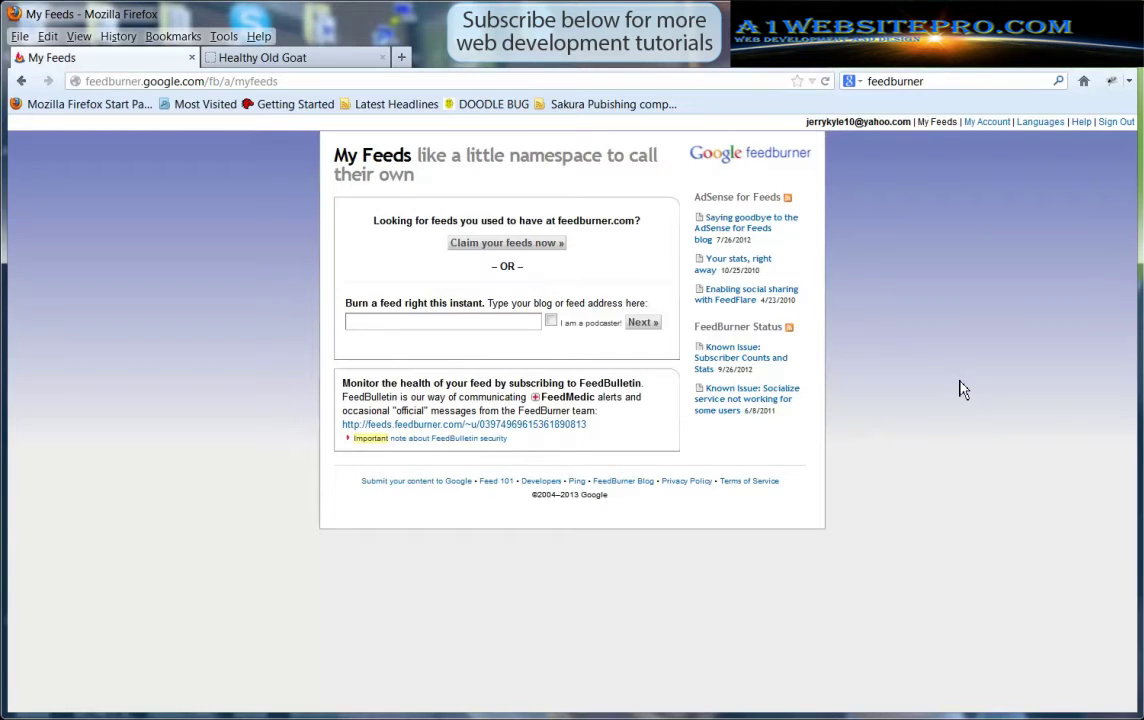
Remove 'feed/' from the Healthy Old Goat address to load the home page, then close My Feeds
left_click(290, 57)
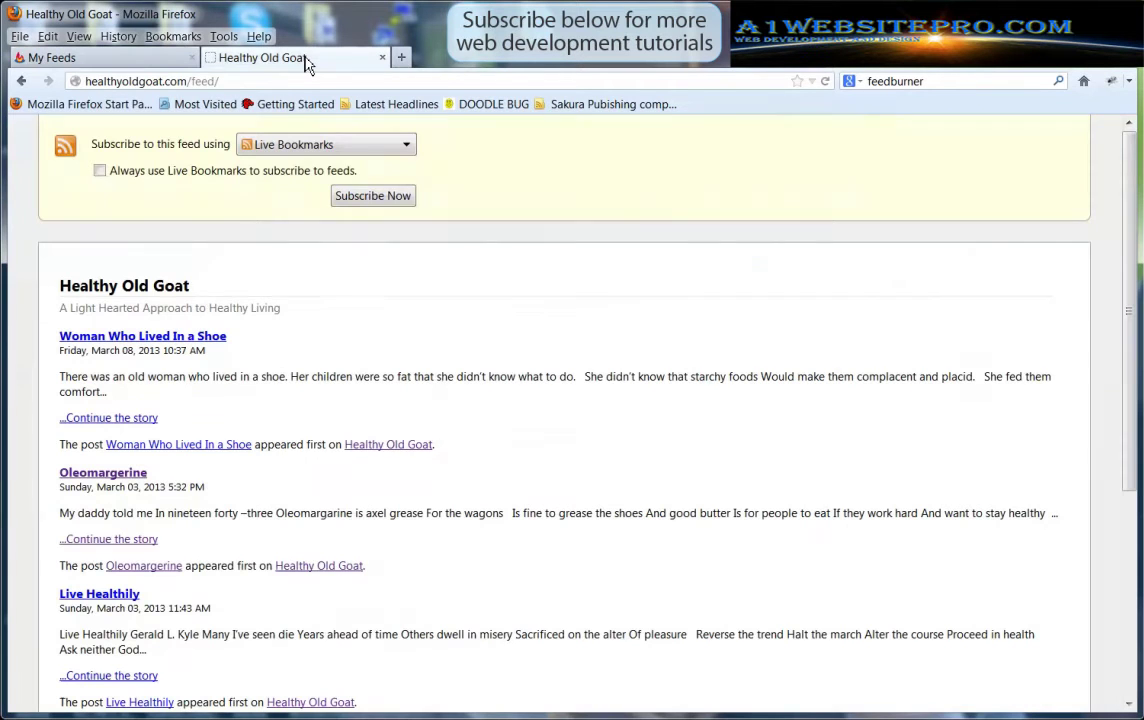
left_click_drag(218, 81, 191, 83)
key("BackSpace")
key("Return")
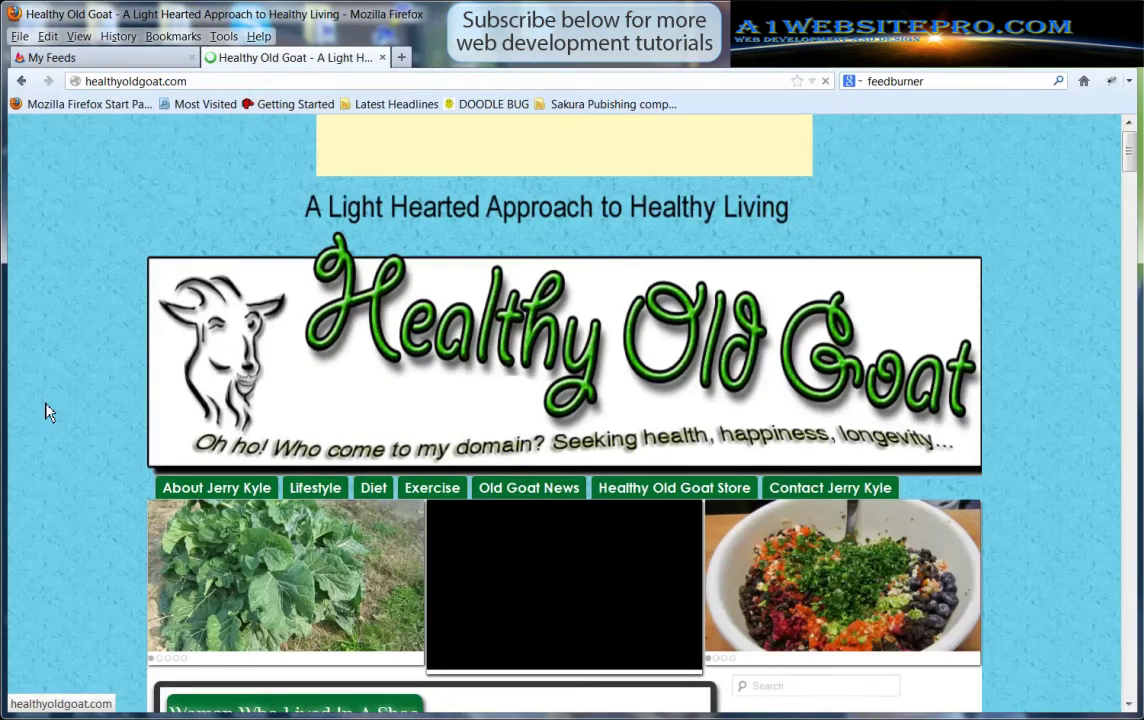
scroll(84, 405, "down", 3)
scroll(84, 405, "up", 4)
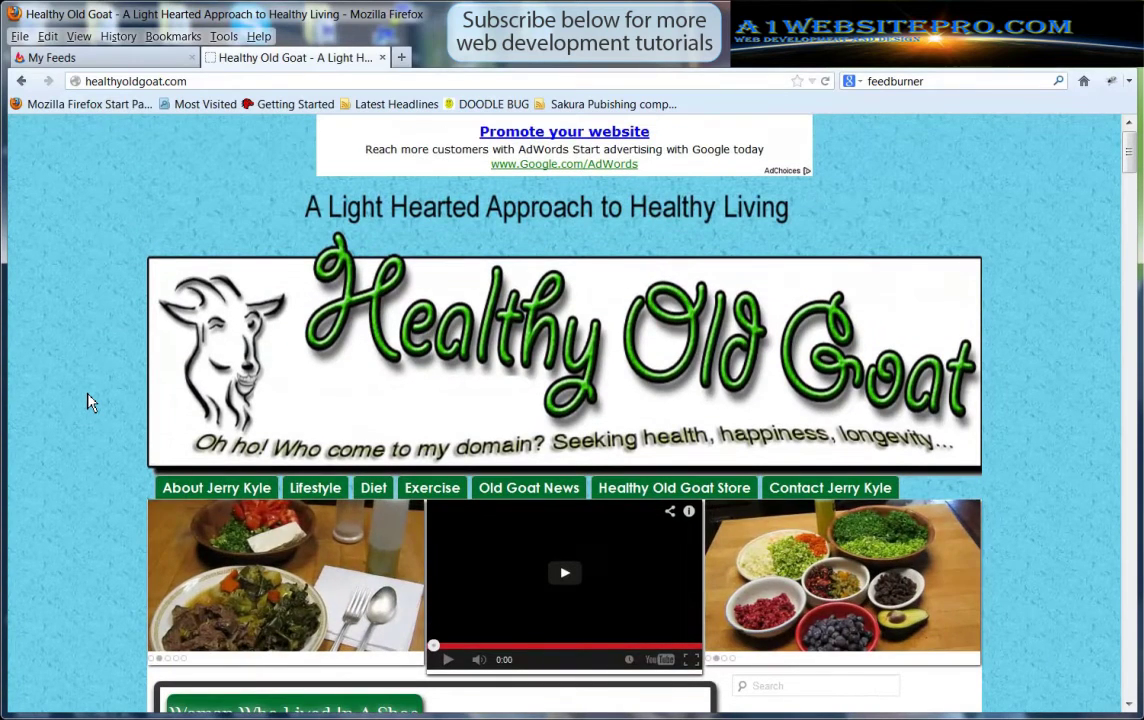
middle_click(100, 57)
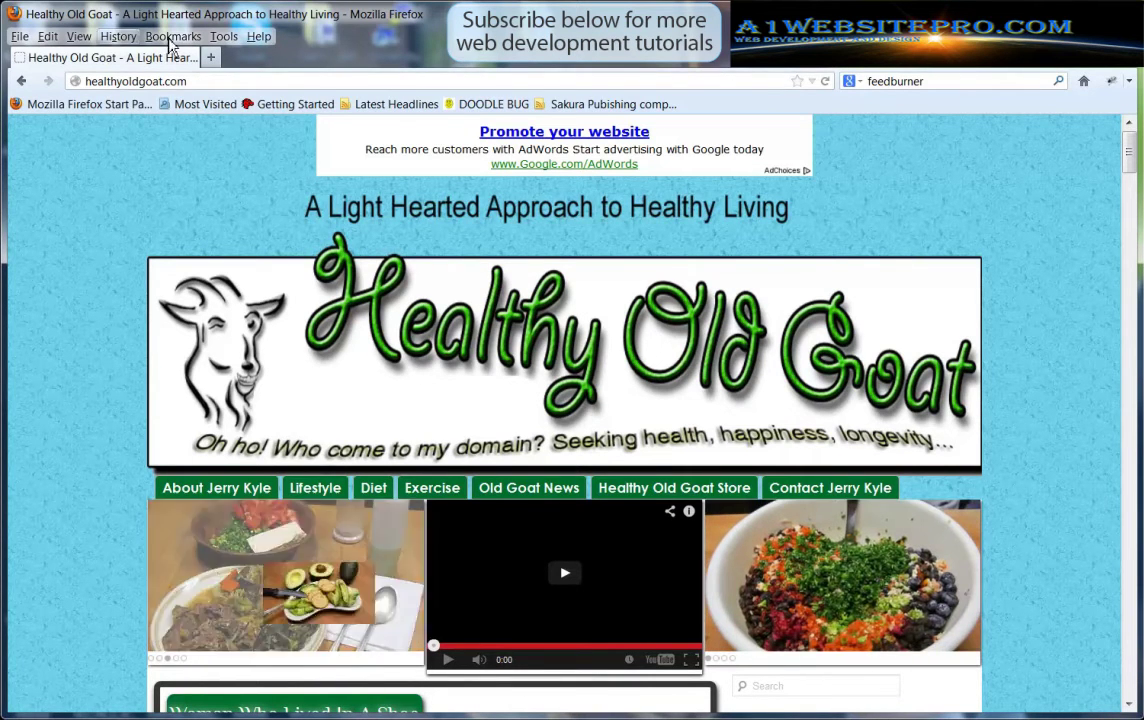
In a new tab, search the web for 'feedburner' and open the 'FeedBurner - Google' result
left_click(210, 57)
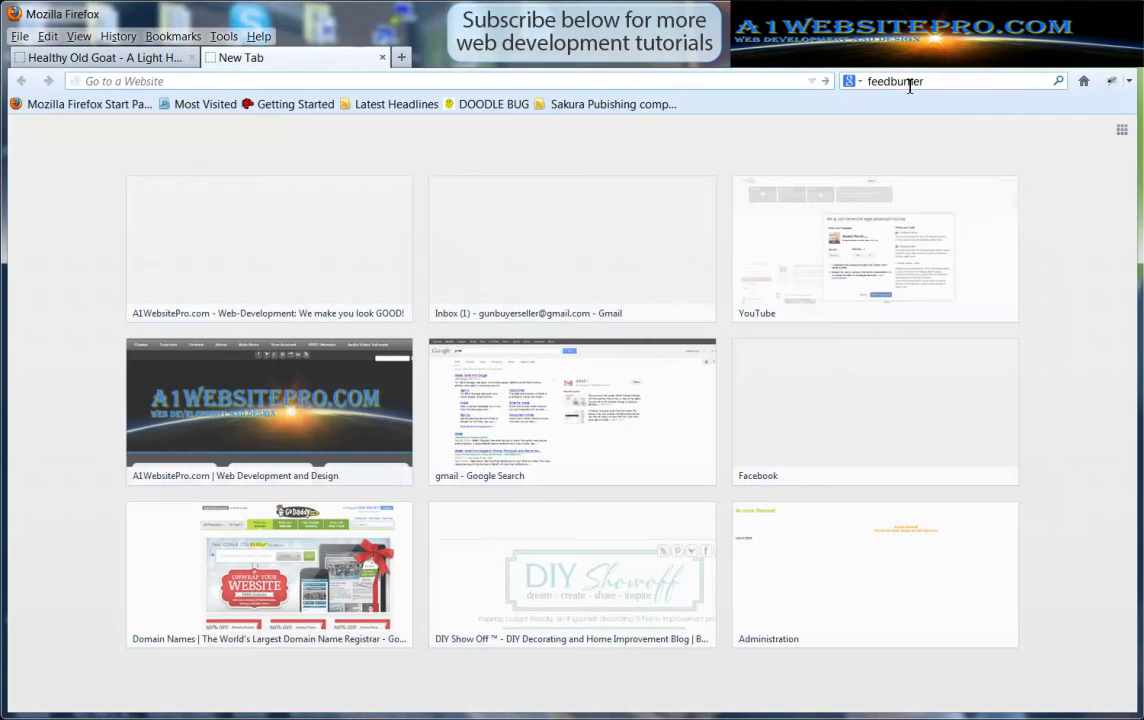
left_click(907, 85)
type("feedburner")
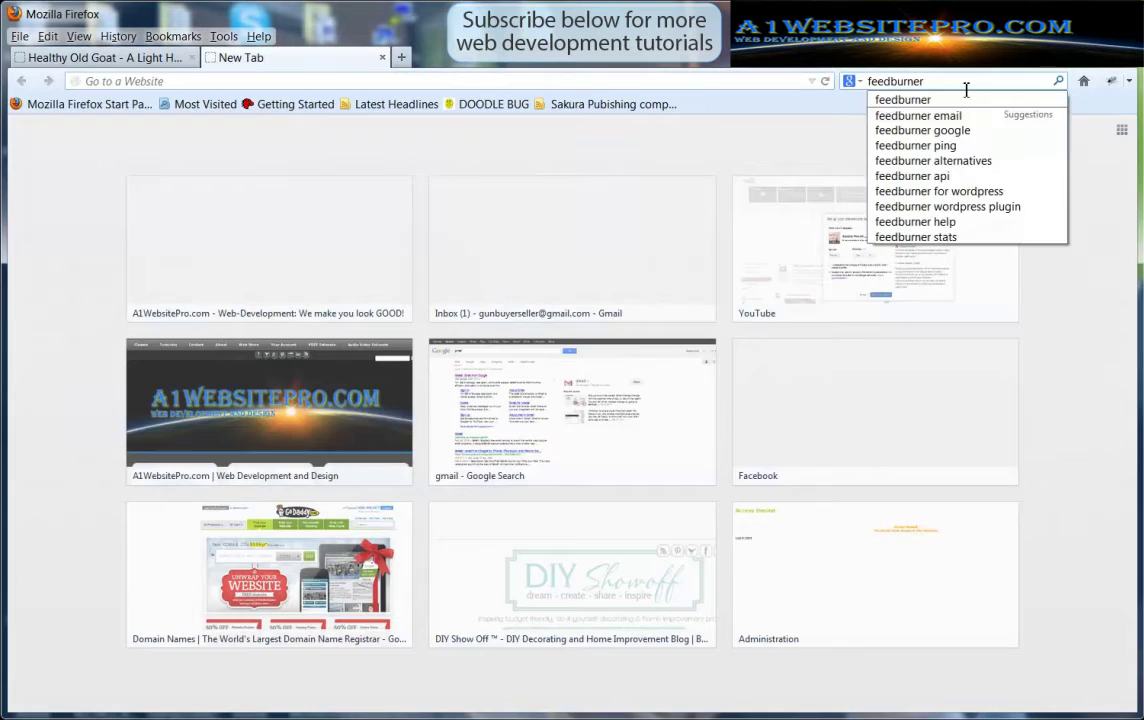
key("Return")
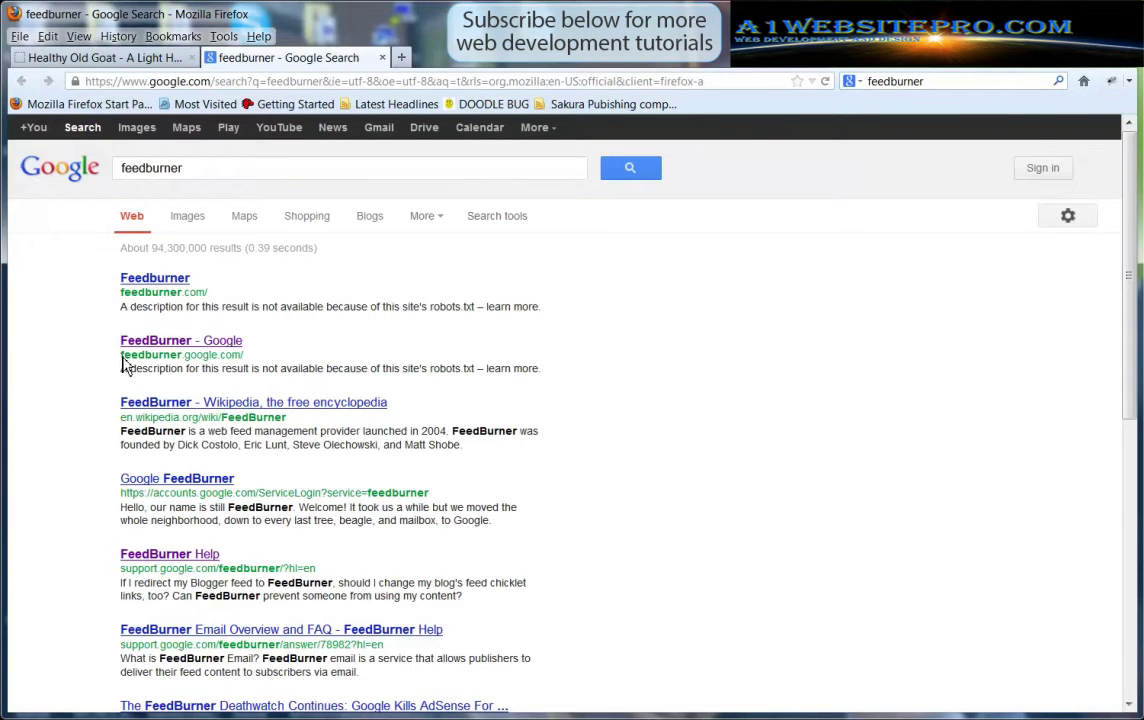
left_click_drag(120, 355, 244, 357)
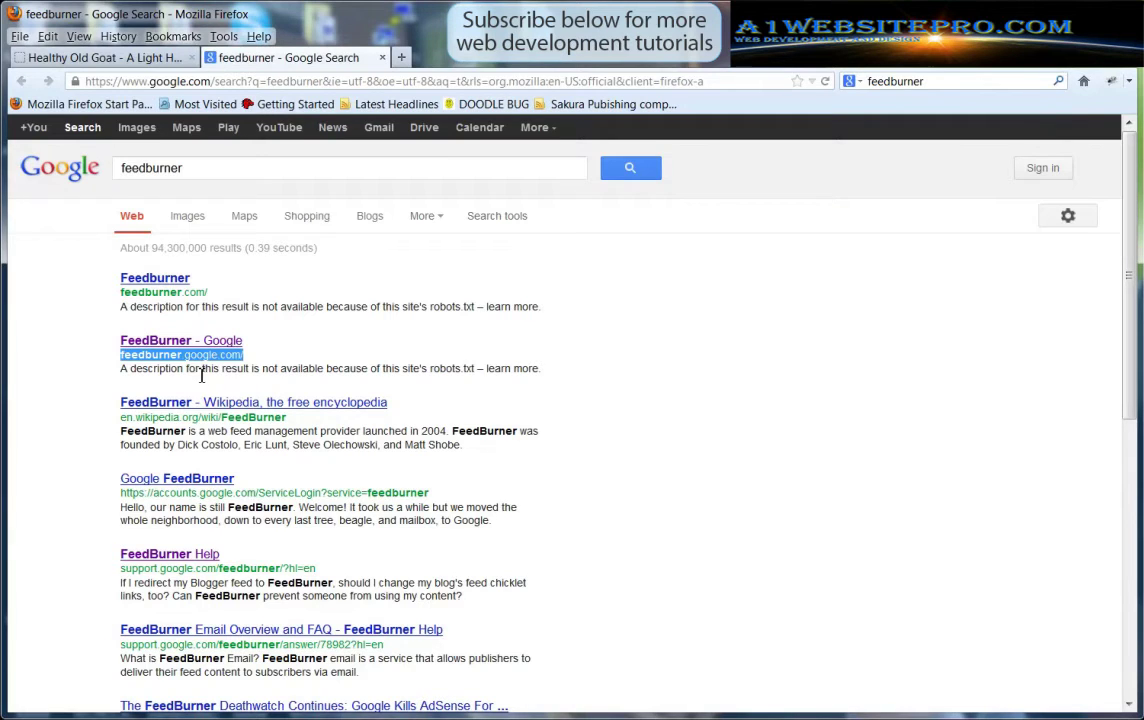
left_click(215, 344)
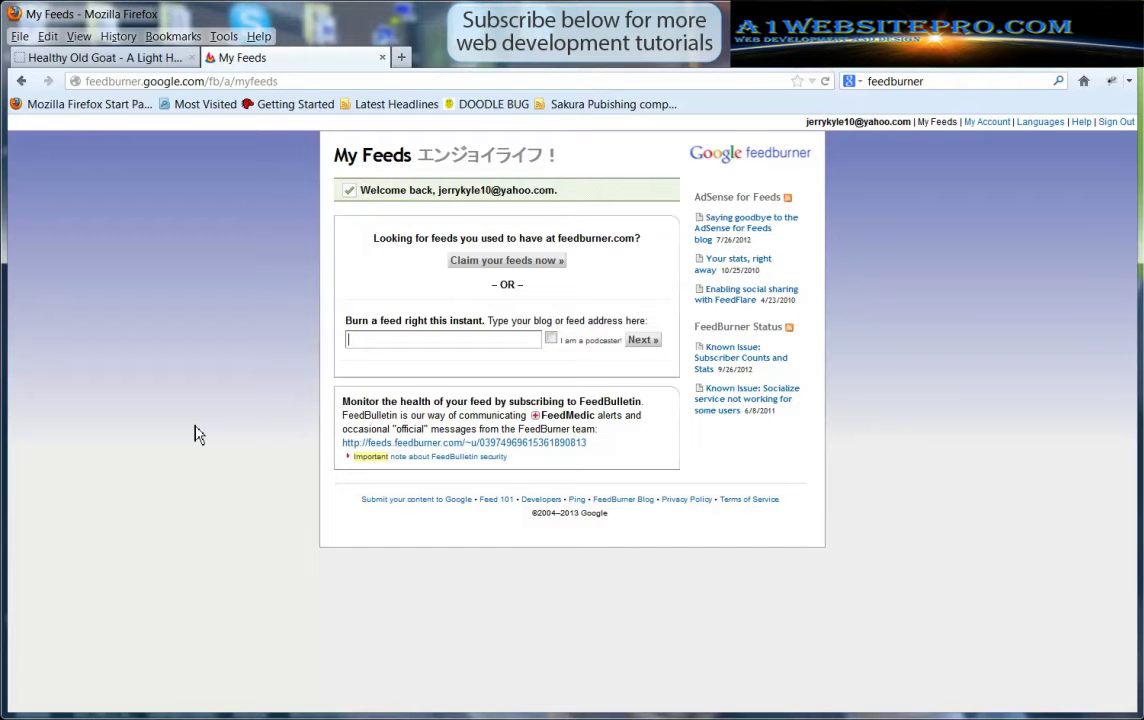
Load healthyoldgoat.com/feed on the site tab and copy its address
left_click(98, 58)
left_click(257, 84)
left_click(255, 84)
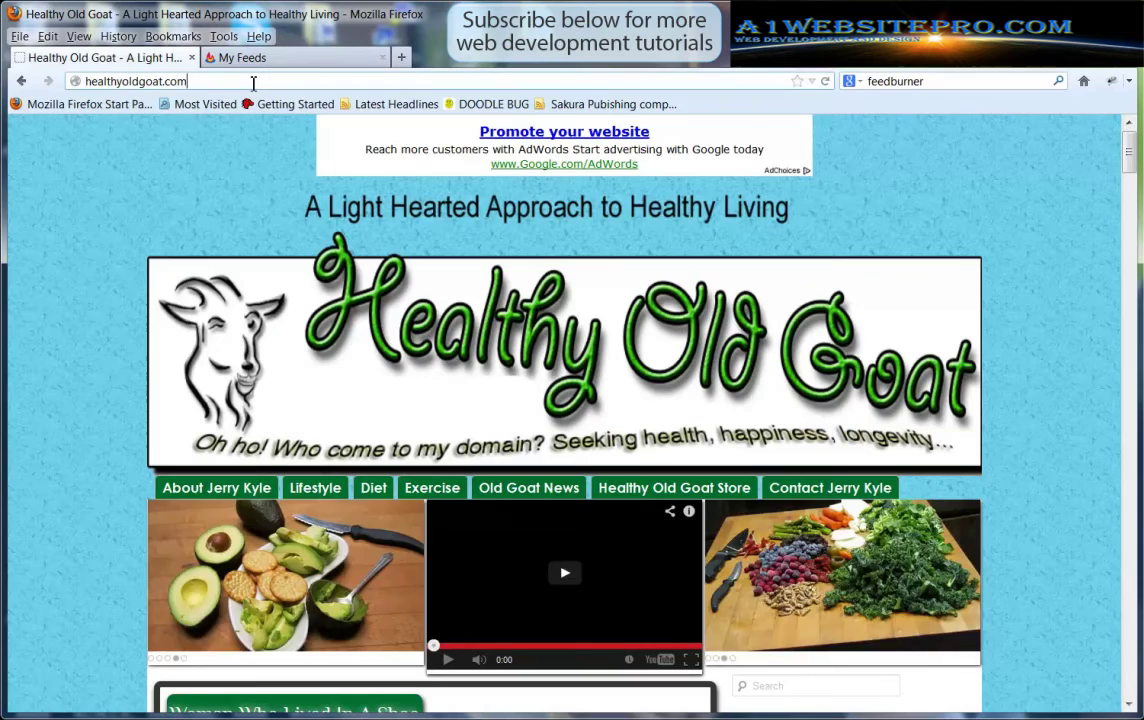
type("/feed")
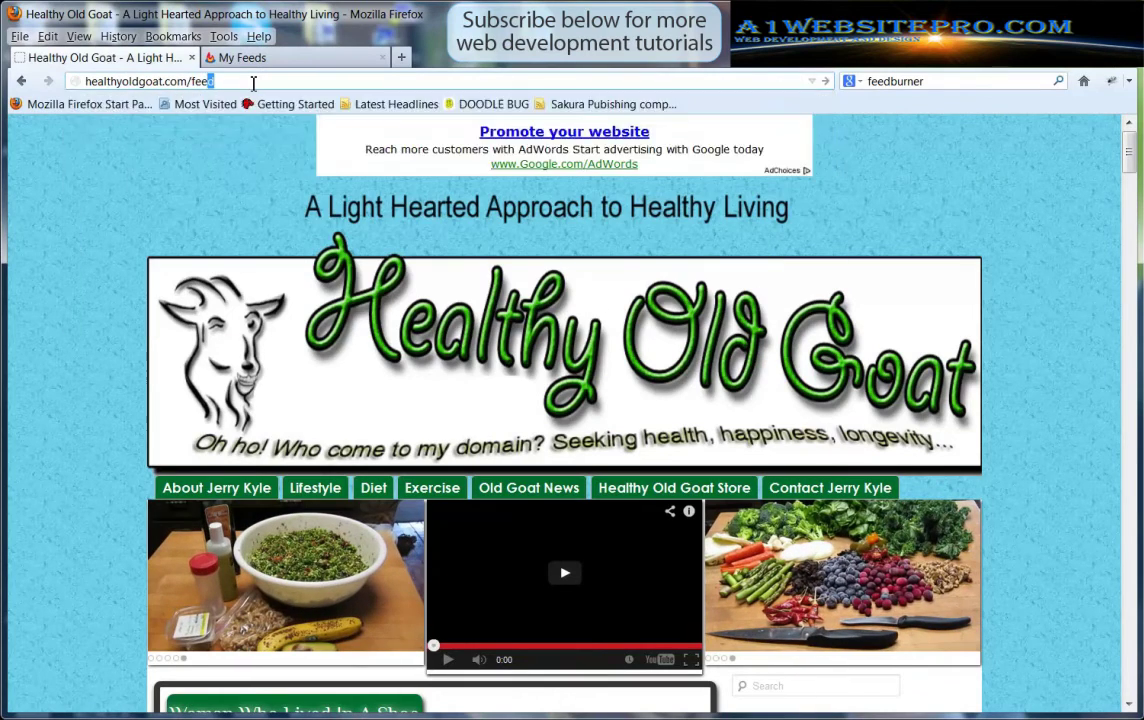
key("Return")
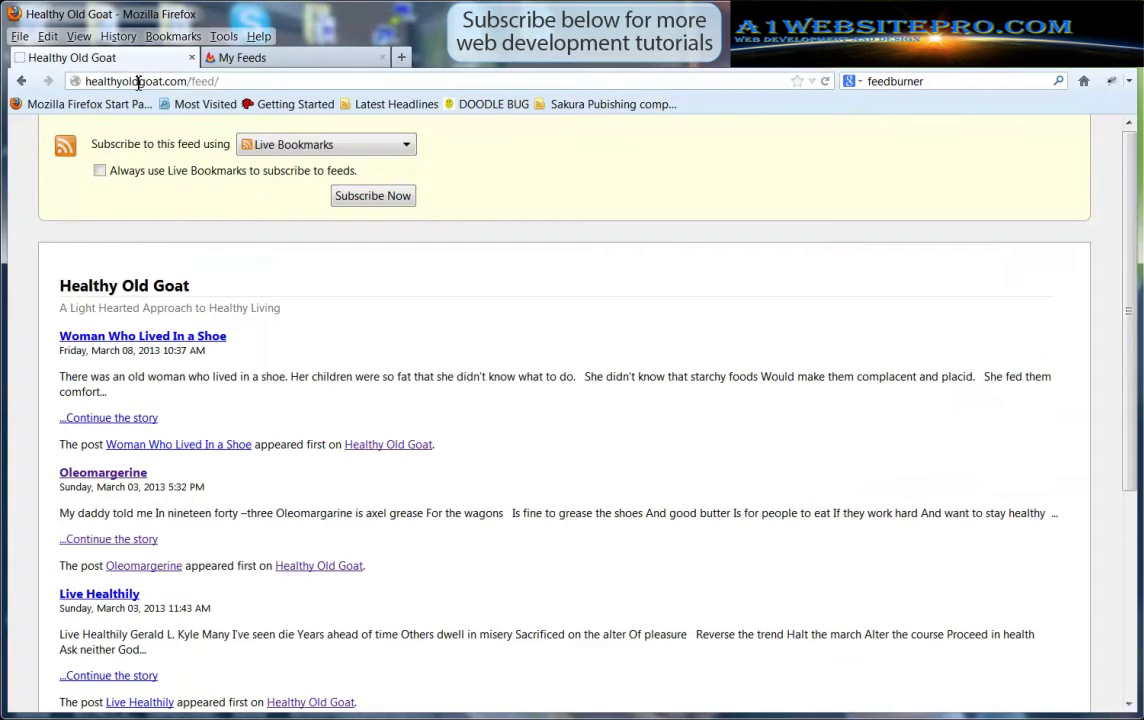
left_click(138, 83)
right_click(140, 83)
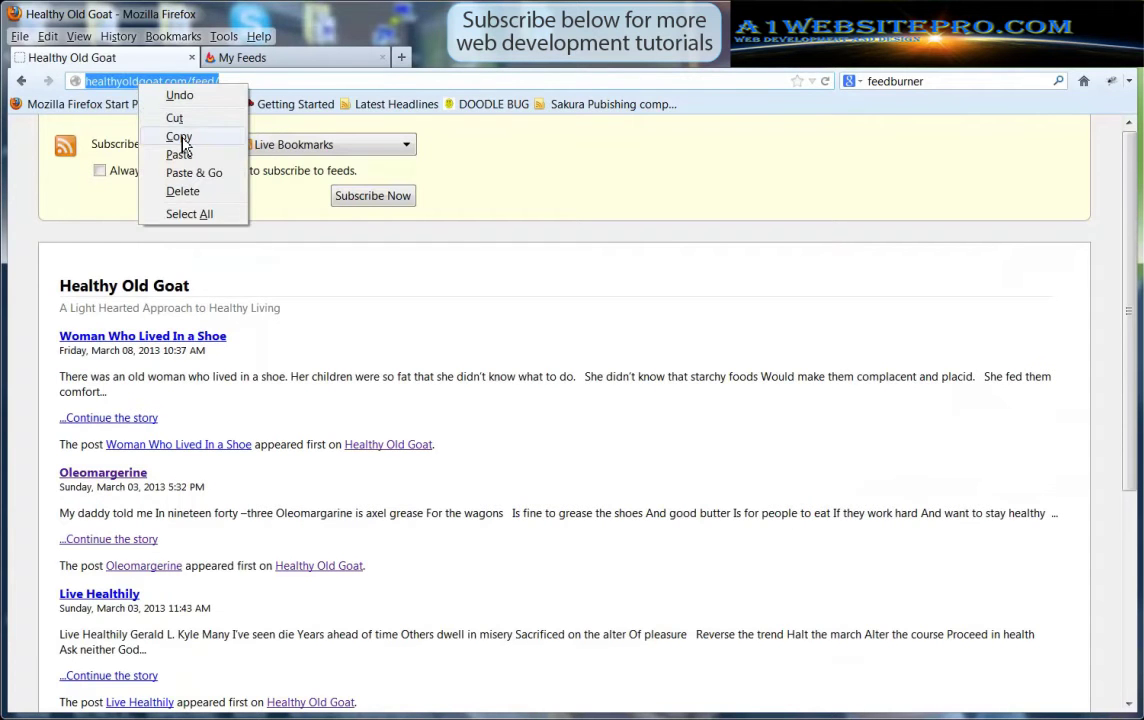
left_click(166, 133)
left_click(284, 60)
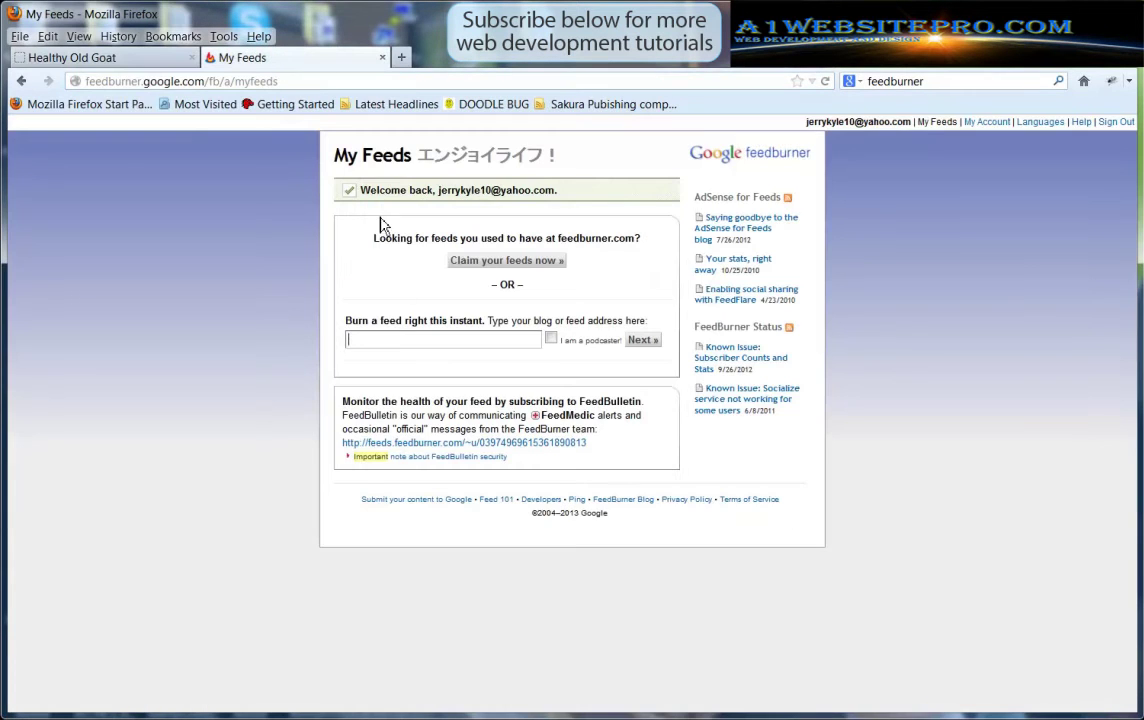
right_click(393, 340)
left_click(435, 412)
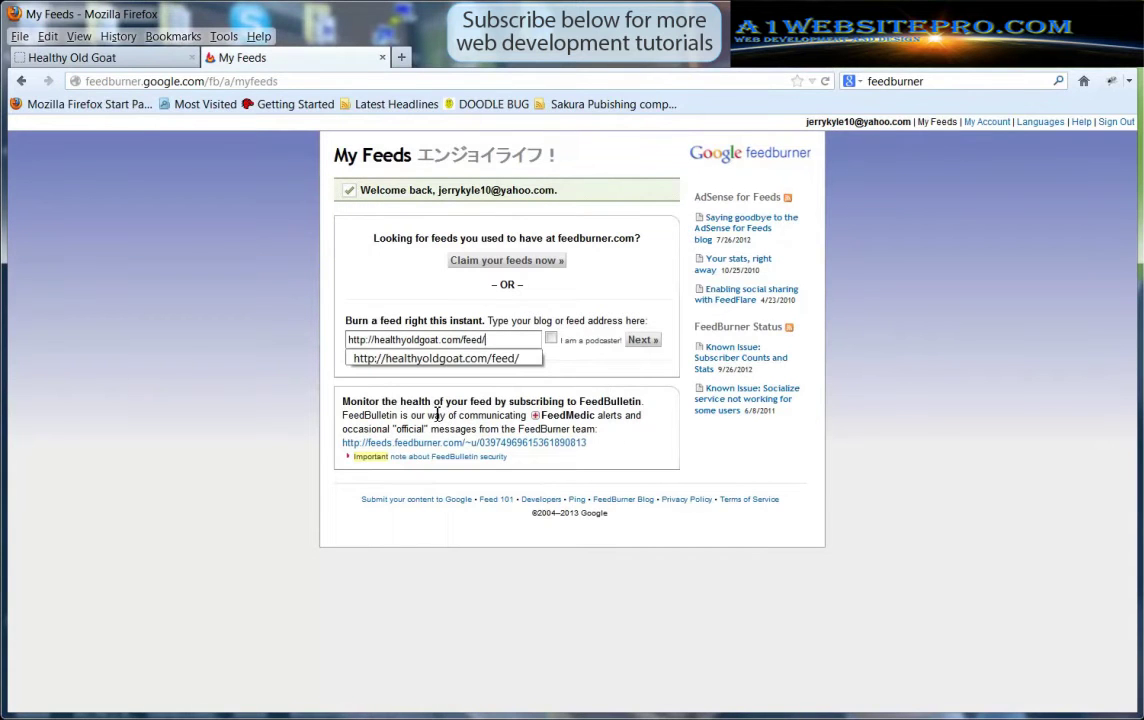
left_click(172, 389)
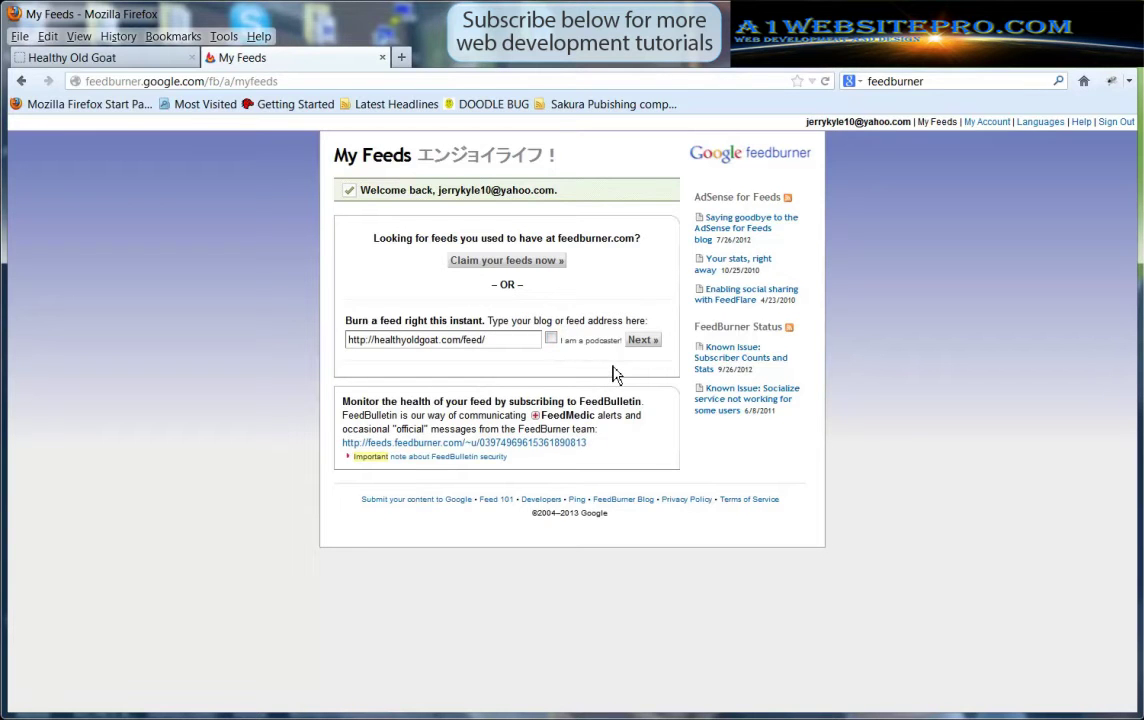
Submit the feed, keeping title 'Healthy Old Goat' and address 'HealthyOldGoat', and activate it
left_click(644, 342)
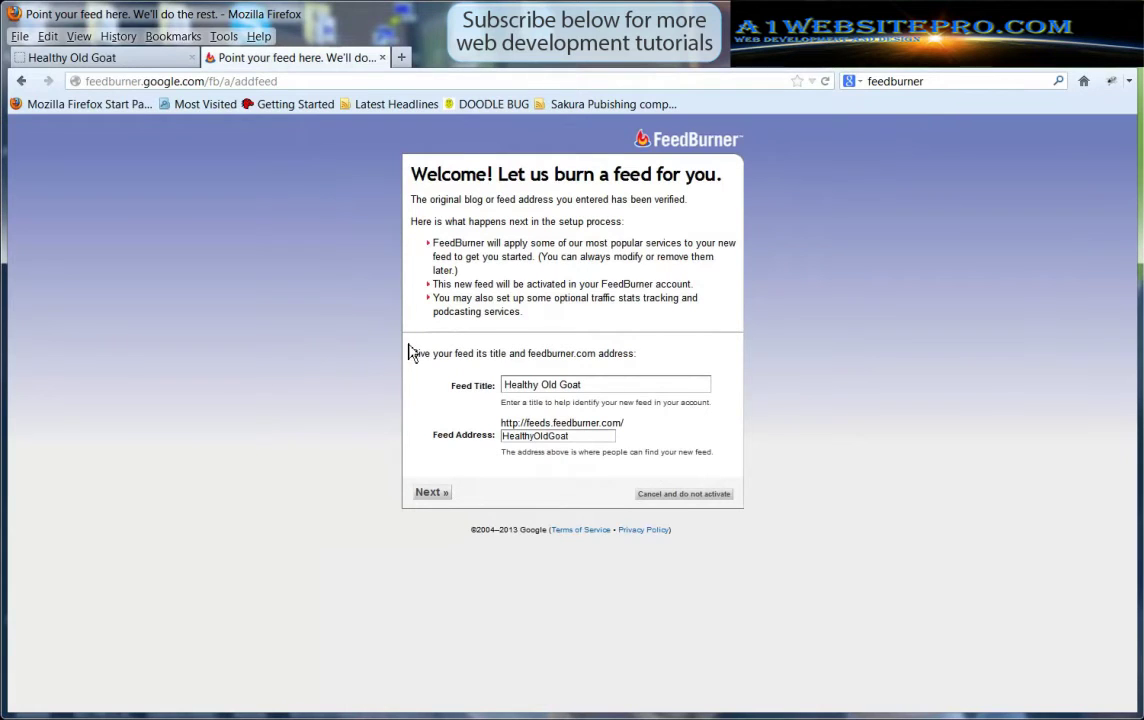
triple_click(614, 386)
left_click(309, 390)
left_click_drag(587, 440, 434, 437)
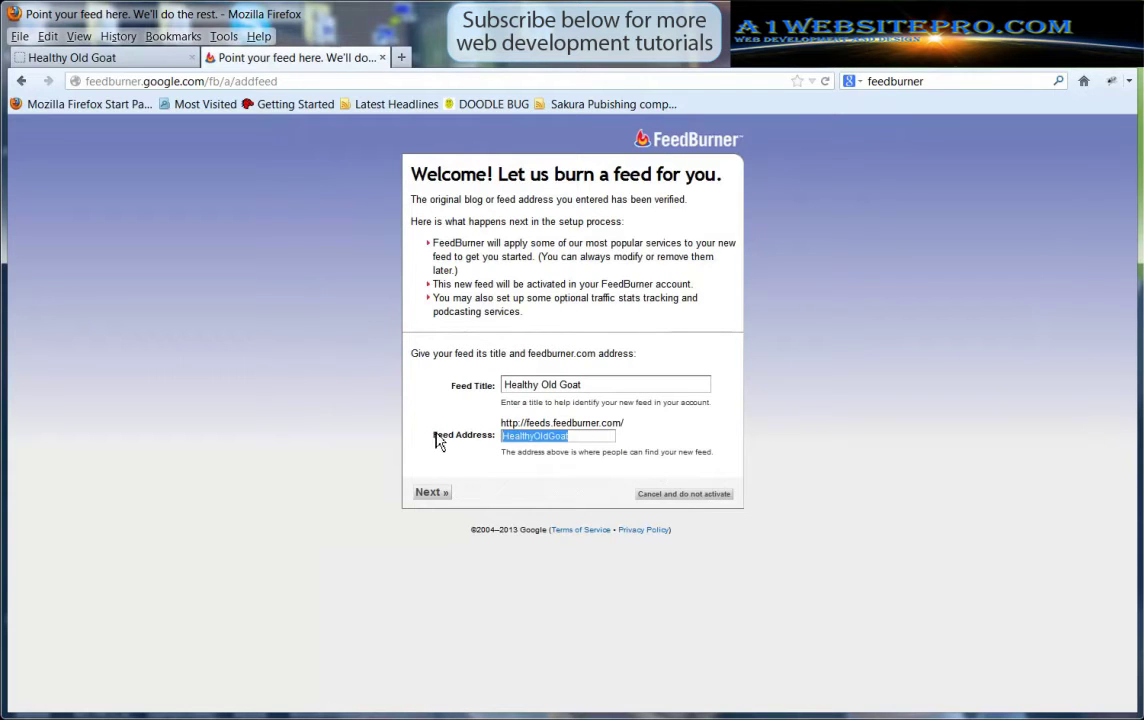
left_click(845, 462)
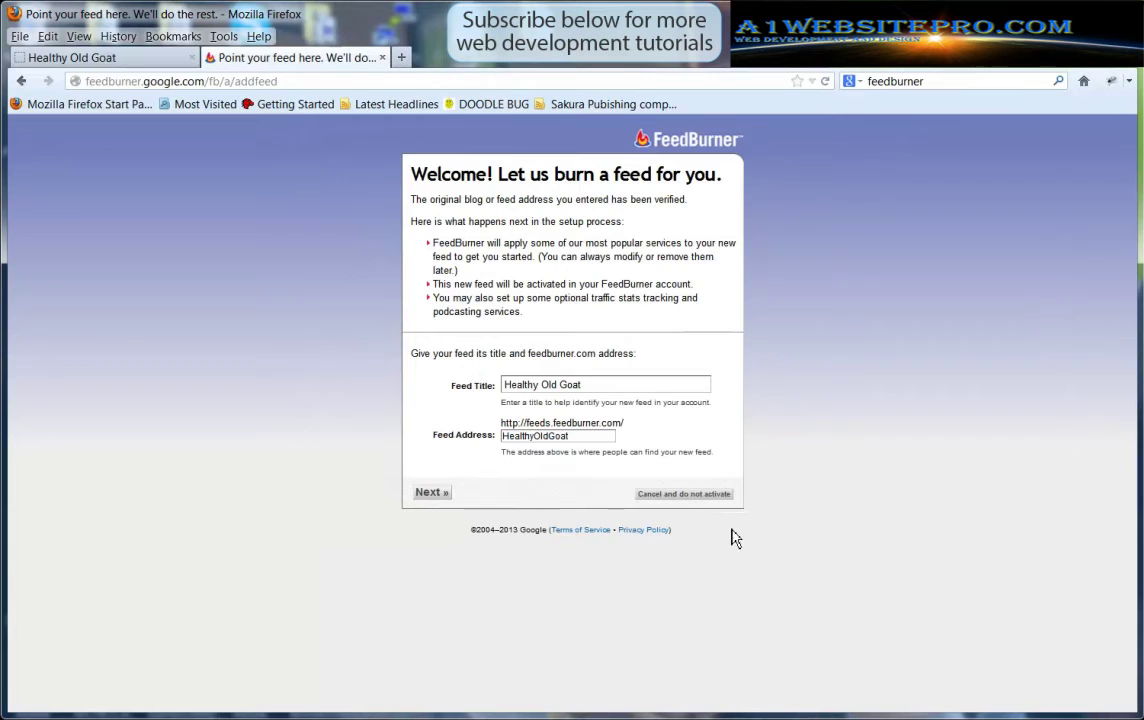
left_click(431, 494)
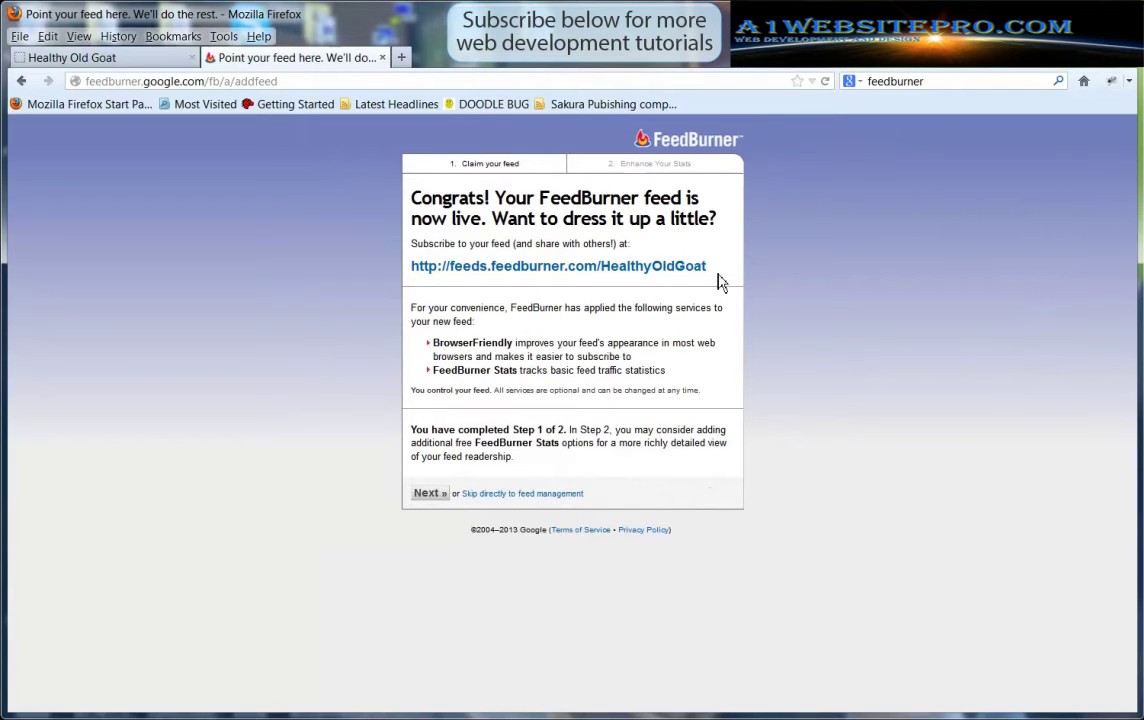
left_click_drag(692, 268, 408, 268)
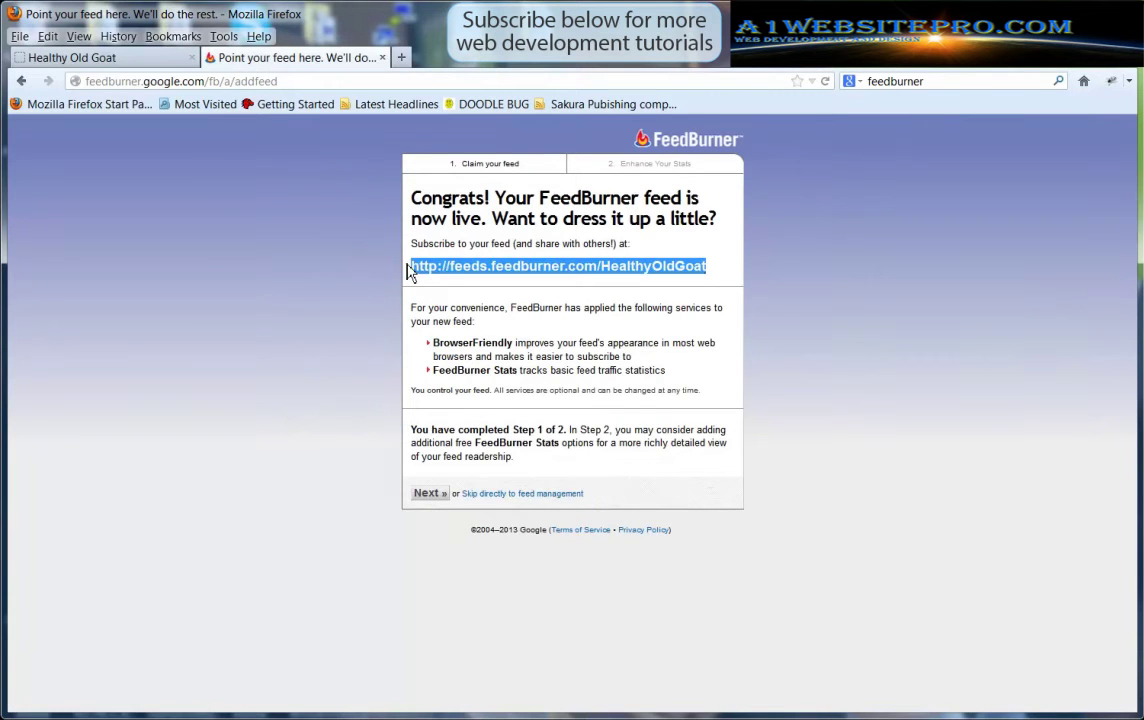
right_click(450, 272)
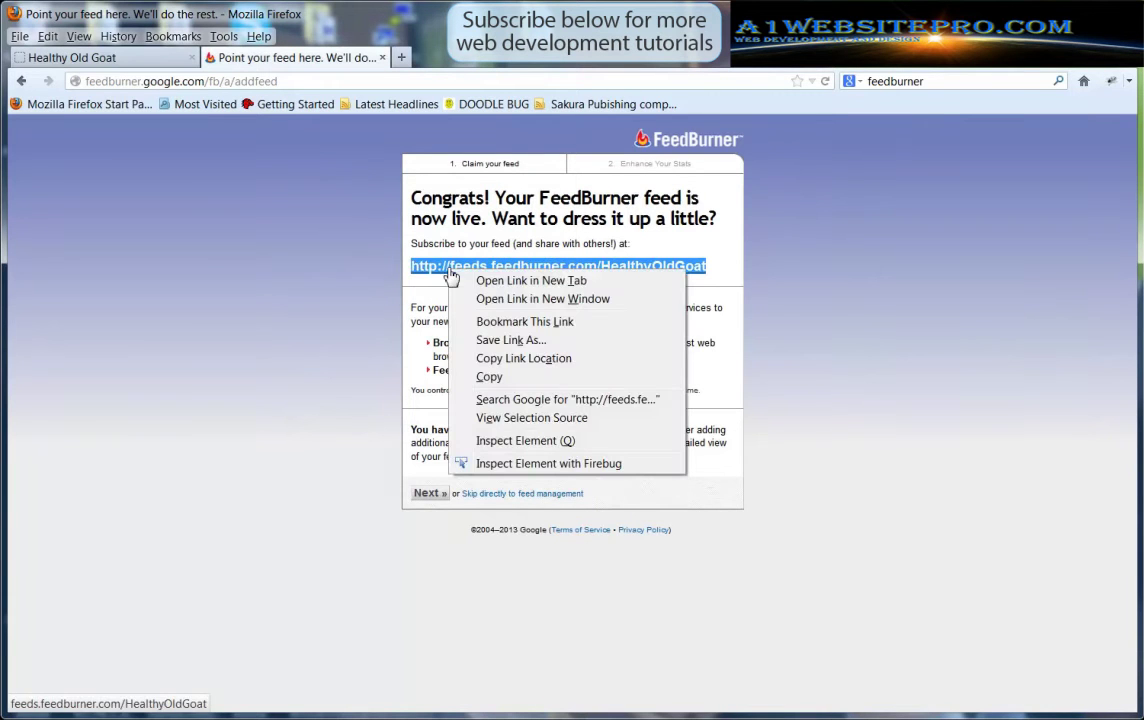
left_click(489, 377)
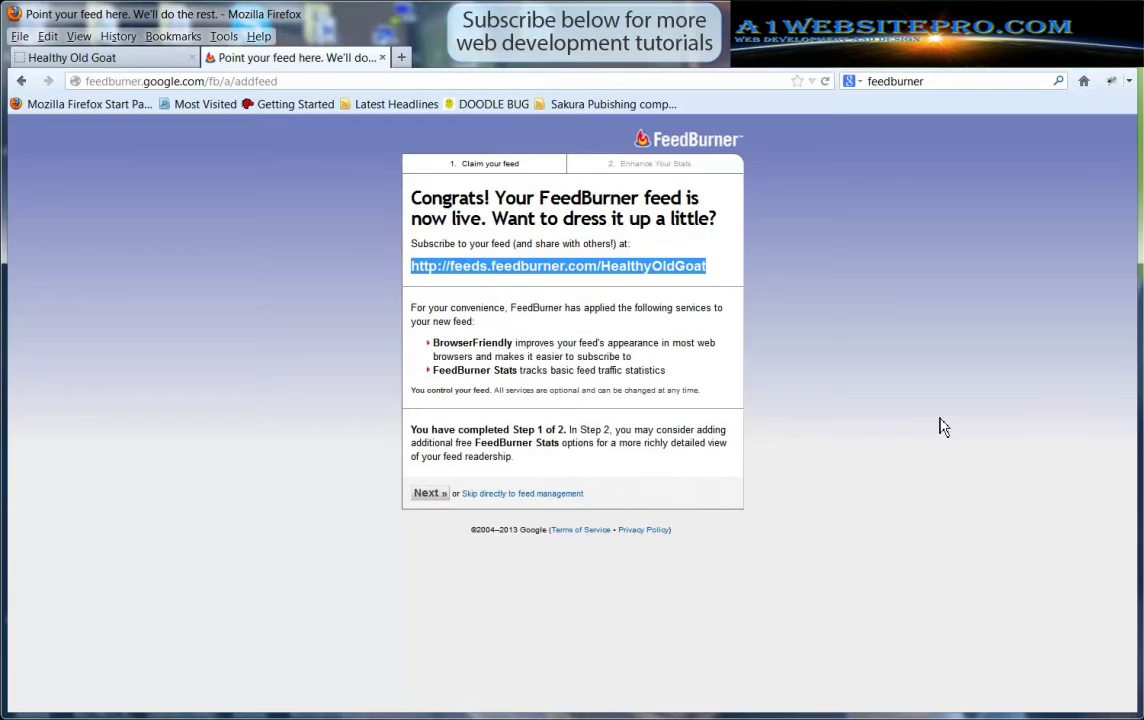
left_click(942, 427)
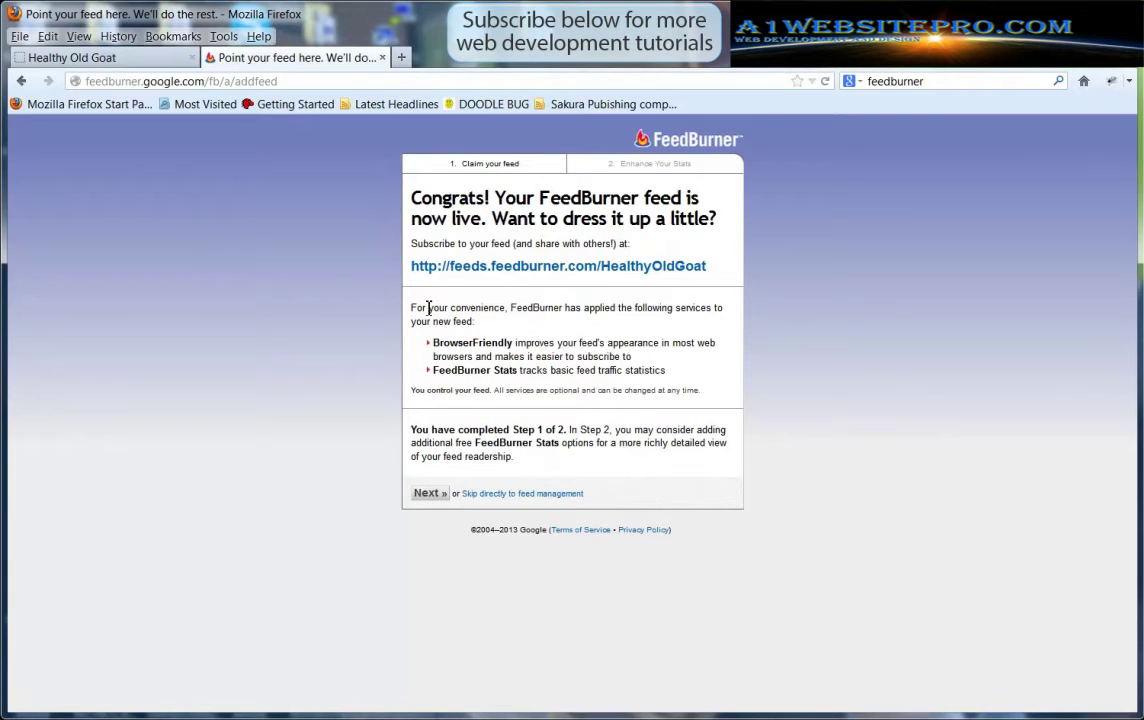
left_click_drag(511, 308, 447, 348)
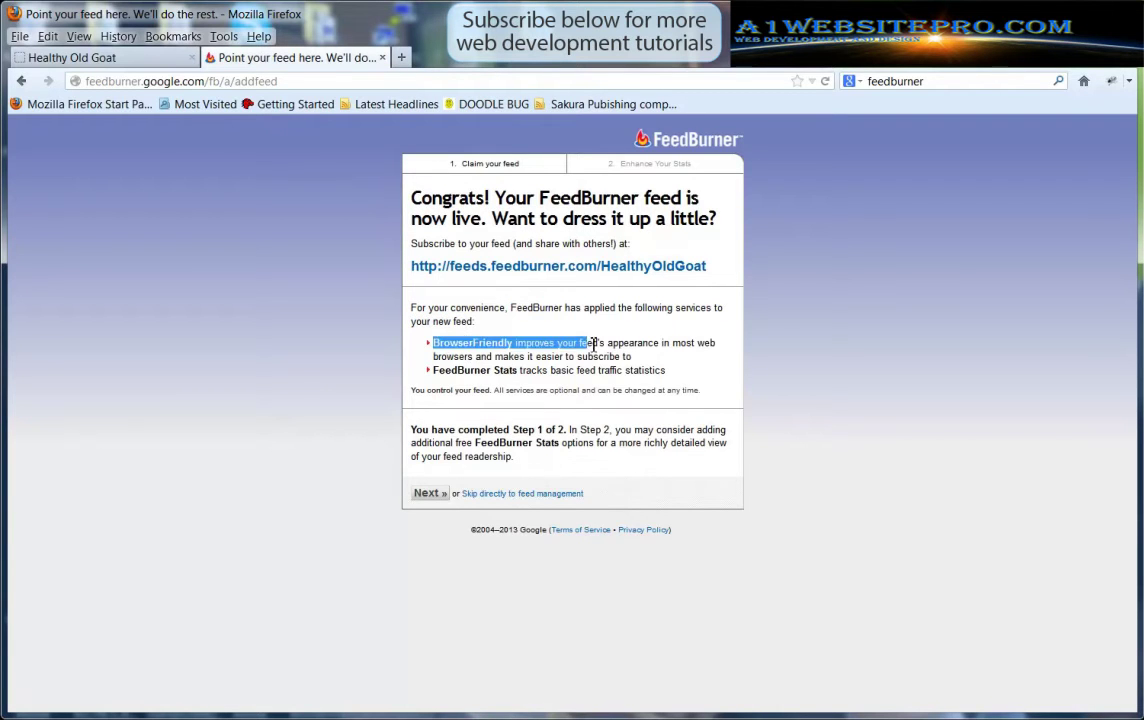
left_click_drag(594, 343, 684, 356)
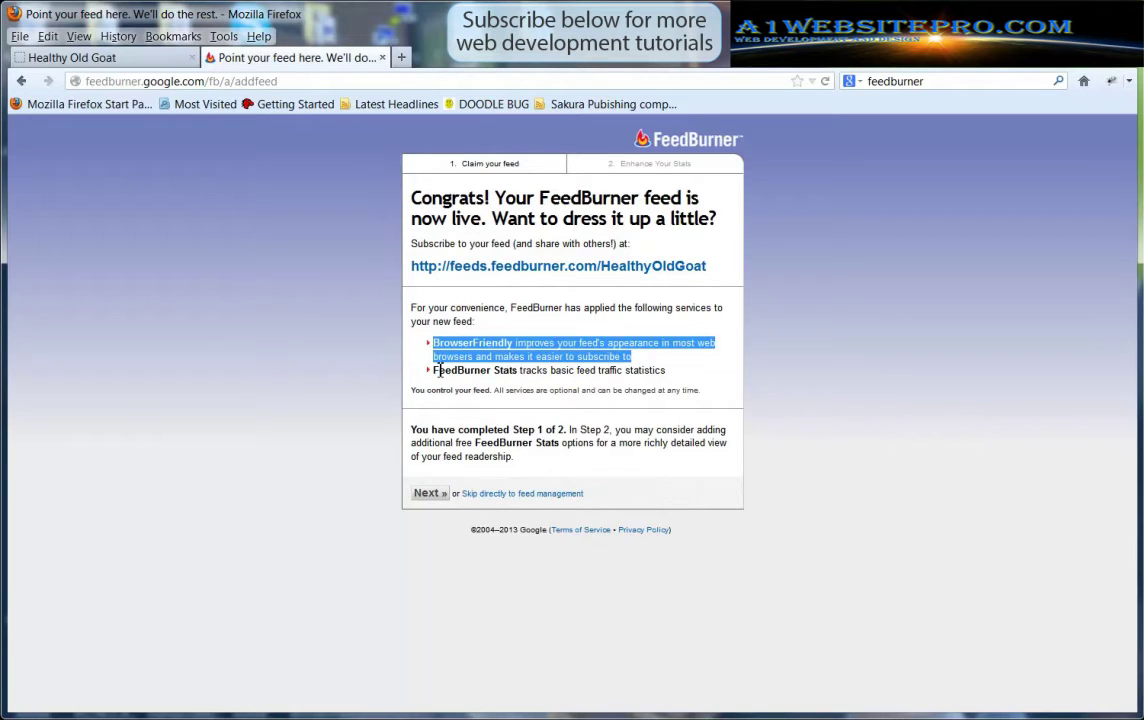
left_click_drag(439, 370, 745, 390)
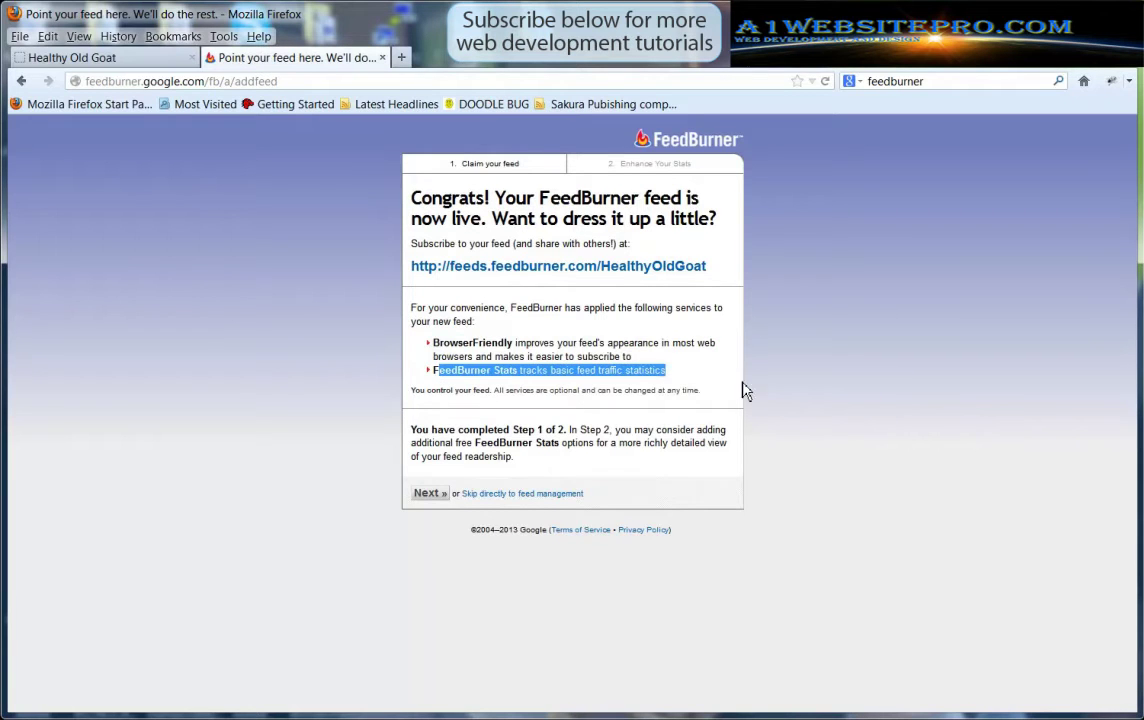
left_click(909, 400)
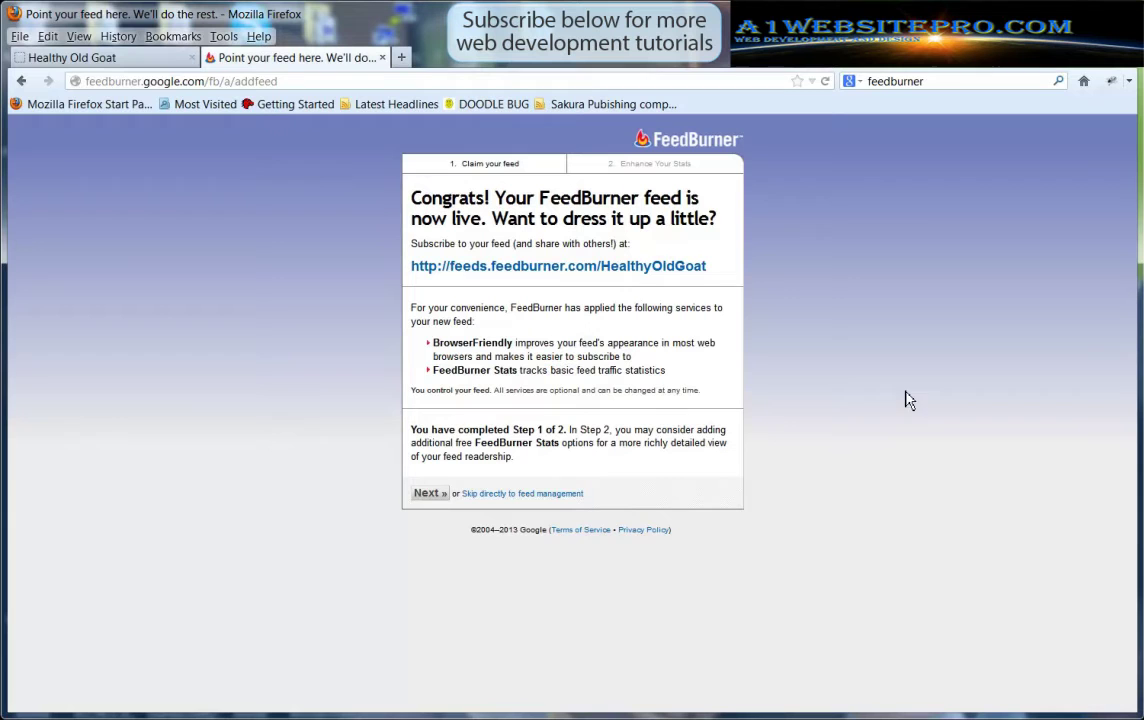
Turn on extra FeedBurner Stats tracking of individual item views and reach, then save
left_click(430, 496)
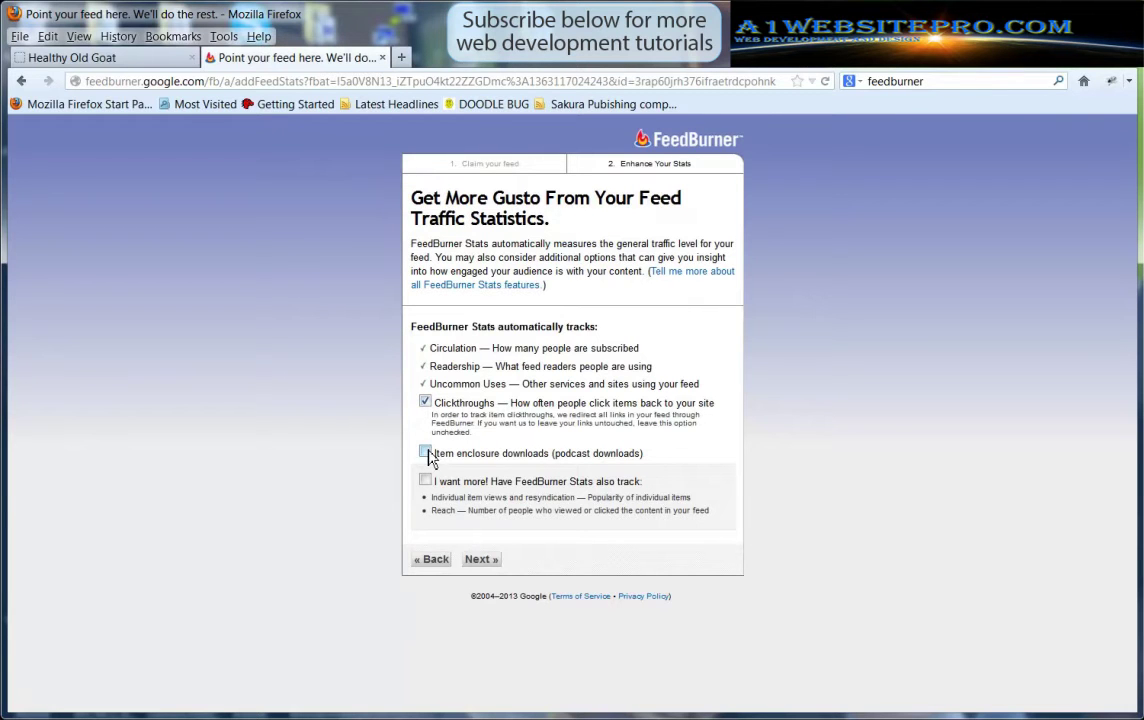
left_click_drag(557, 453, 660, 461)
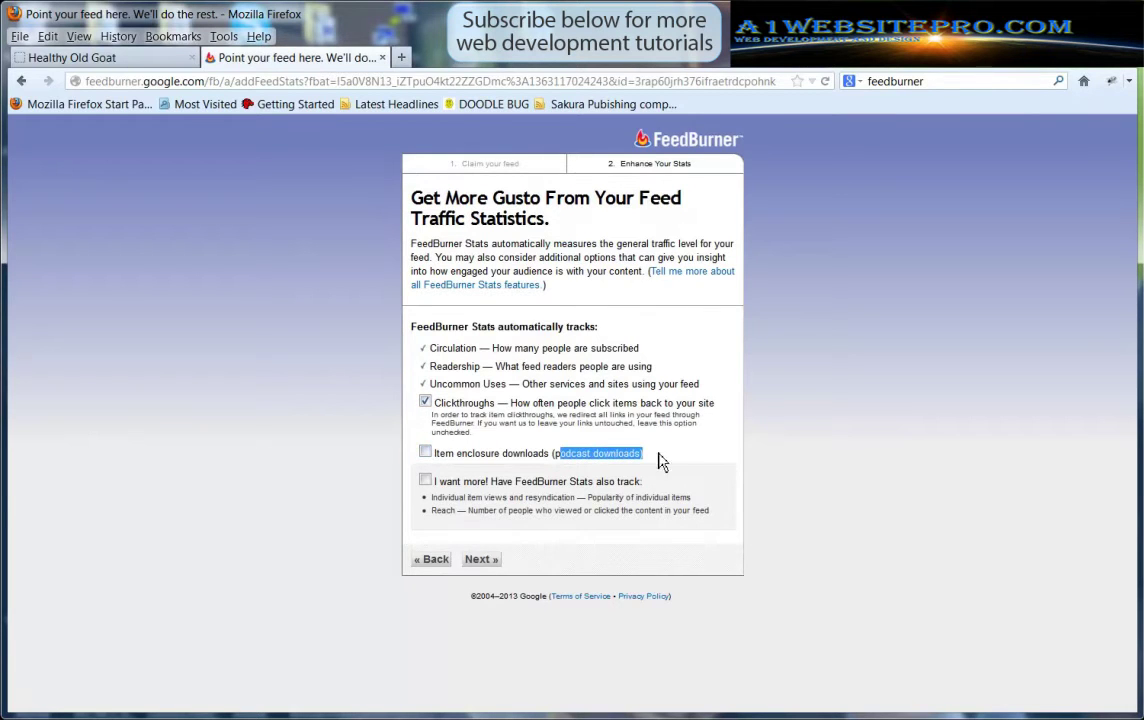
left_click(680, 460)
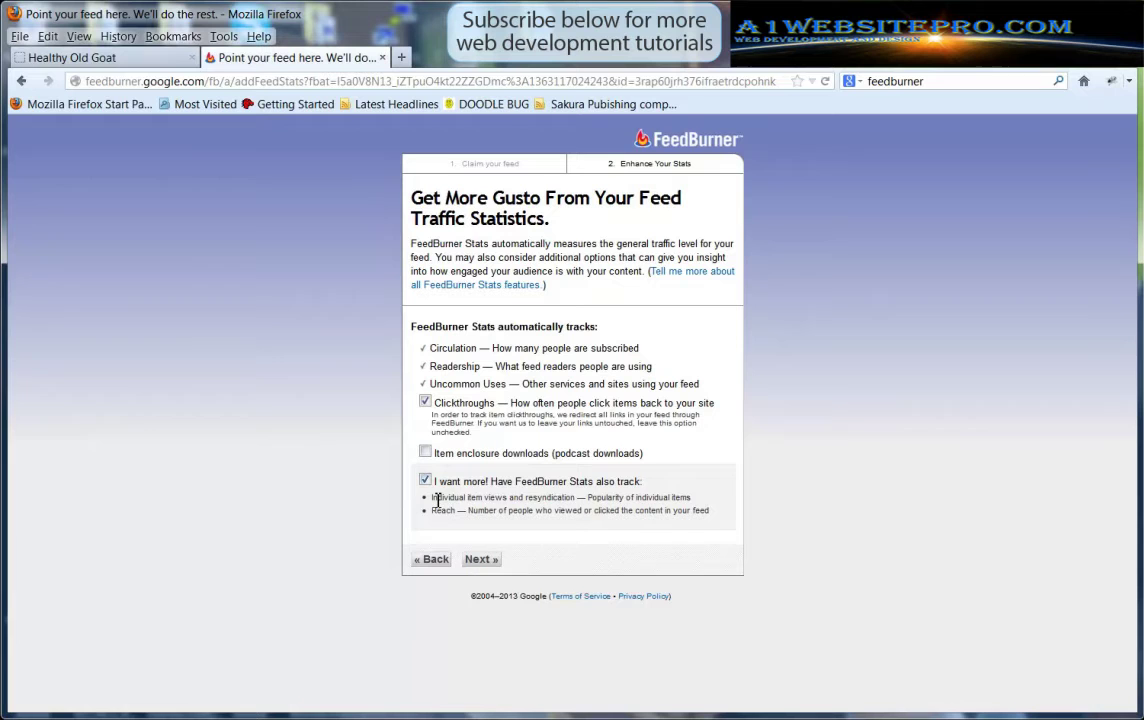
left_click_drag(437, 500, 590, 500)
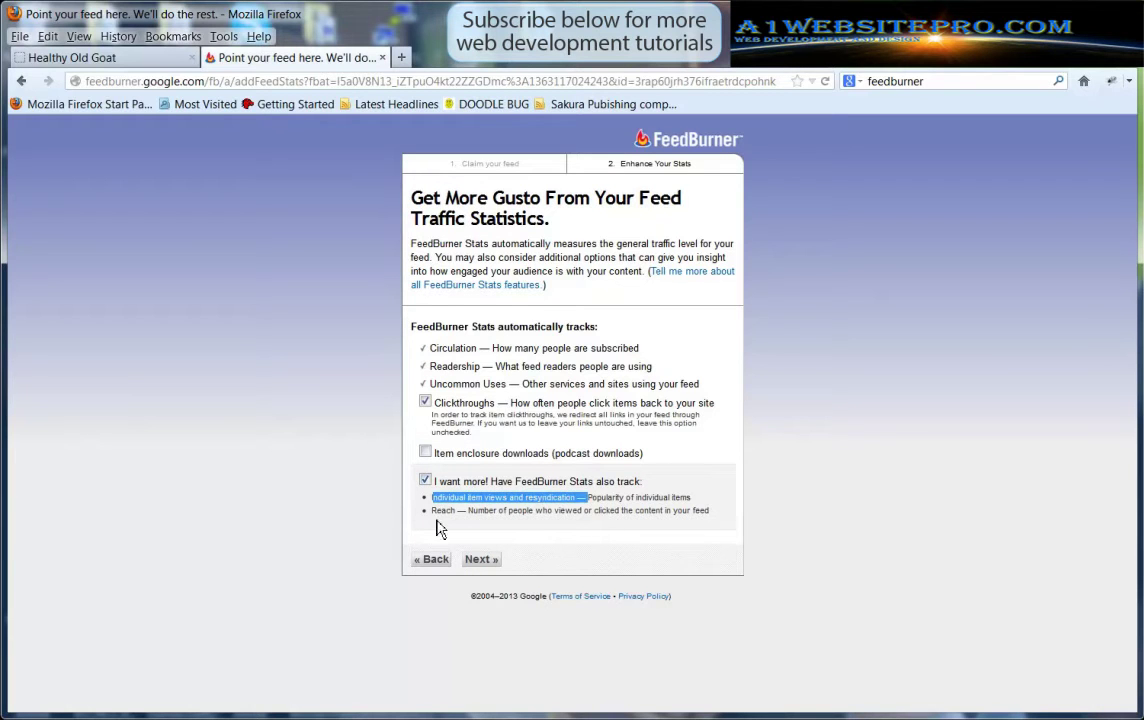
left_click_drag(436, 511, 703, 511)
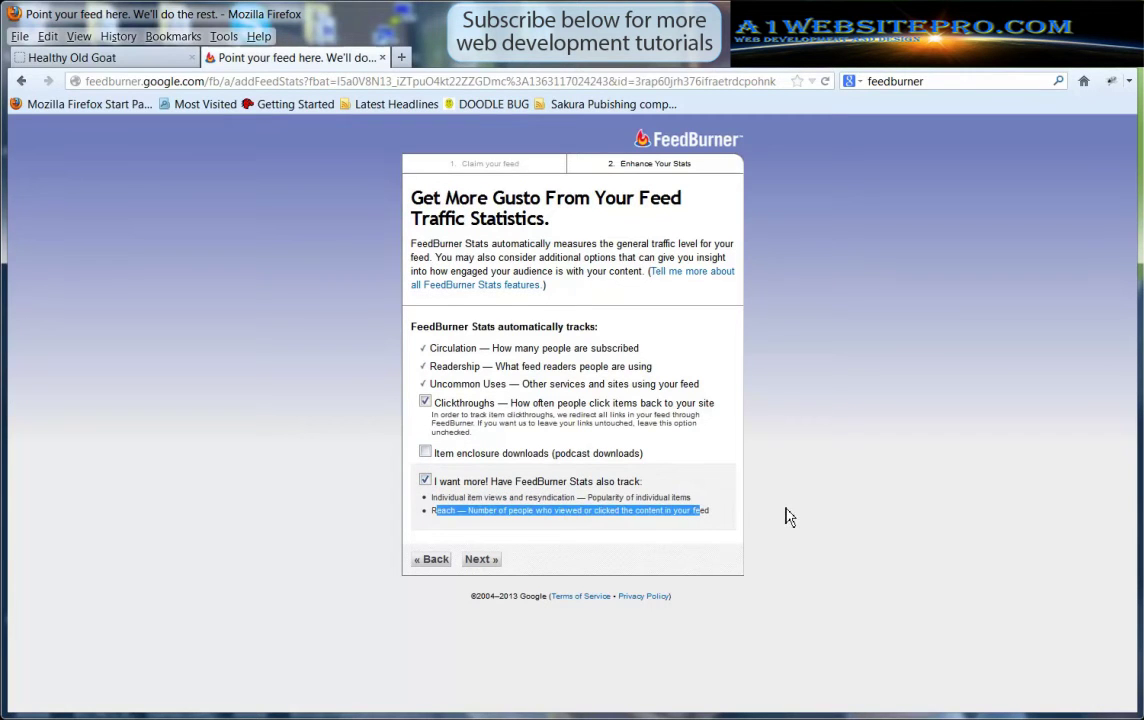
left_click(788, 517)
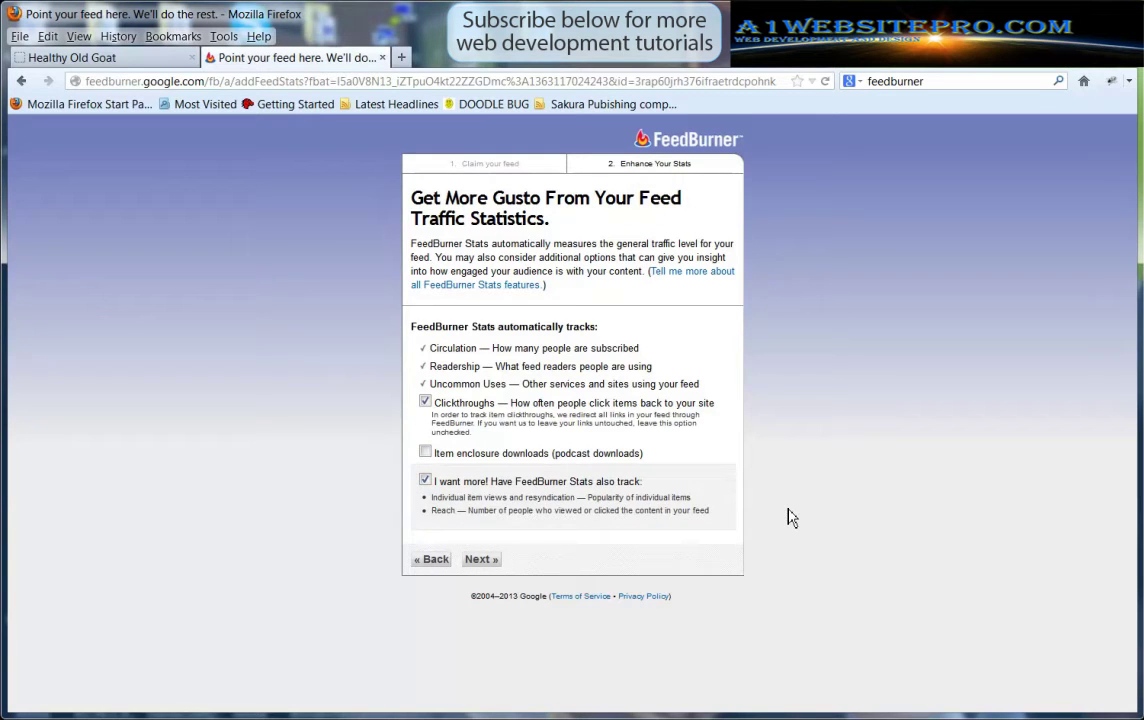
left_click(478, 559)
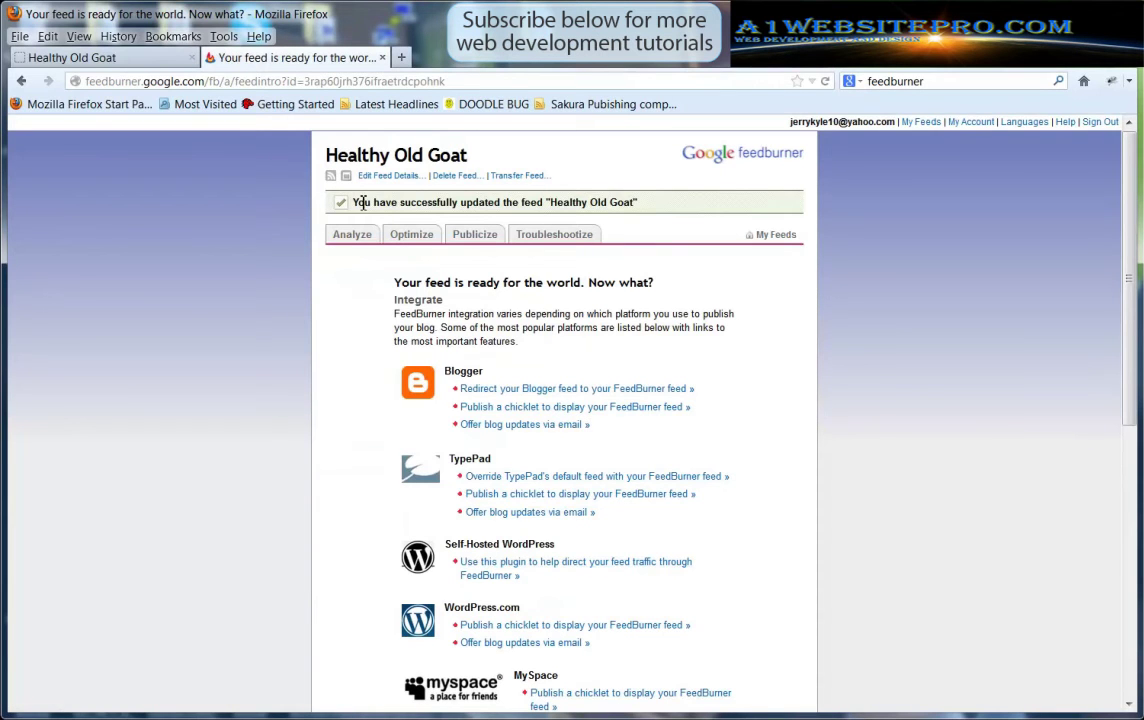
Review the feed update notice and scroll the Integrate list to the Self-Hosted WordPress section
left_click_drag(372, 203, 645, 203)
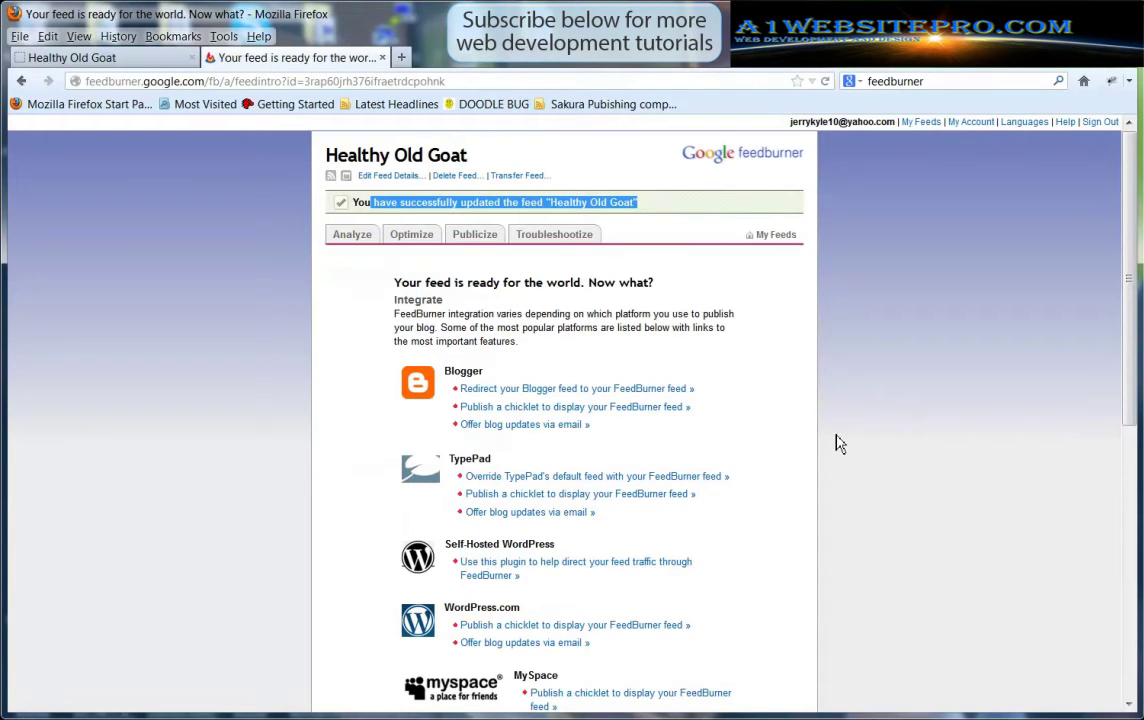
scroll(905, 473, "down", 3)
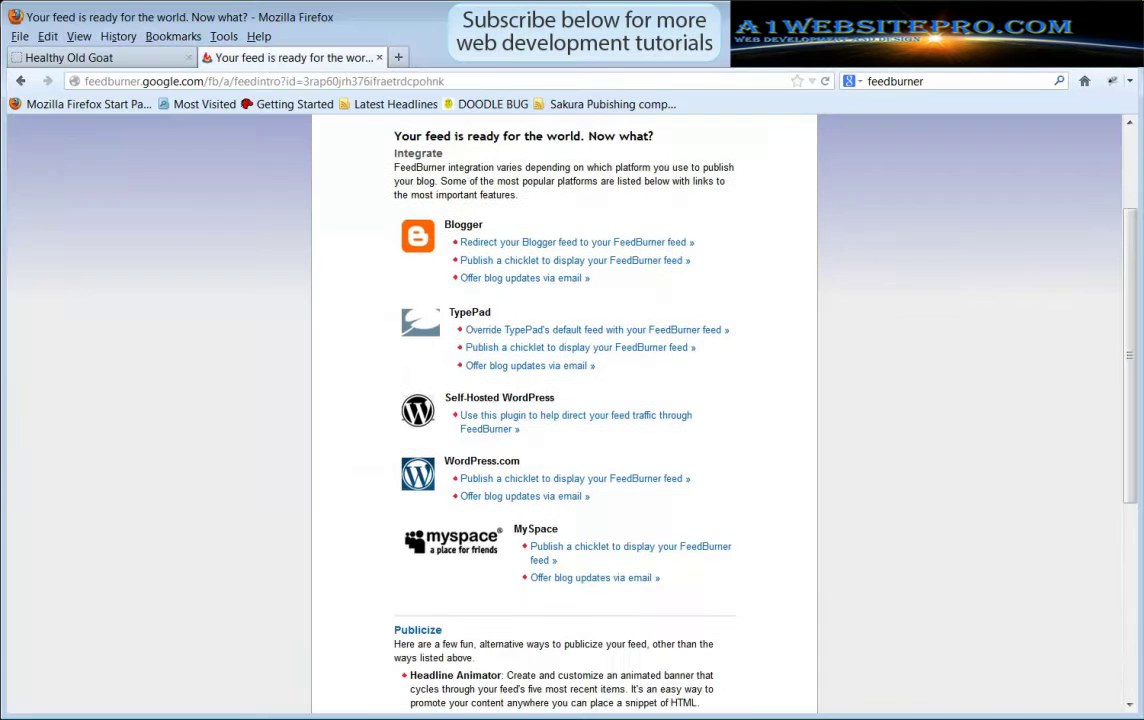
scroll(895, 434, "up", 3)
scroll(893, 434, "down", 4)
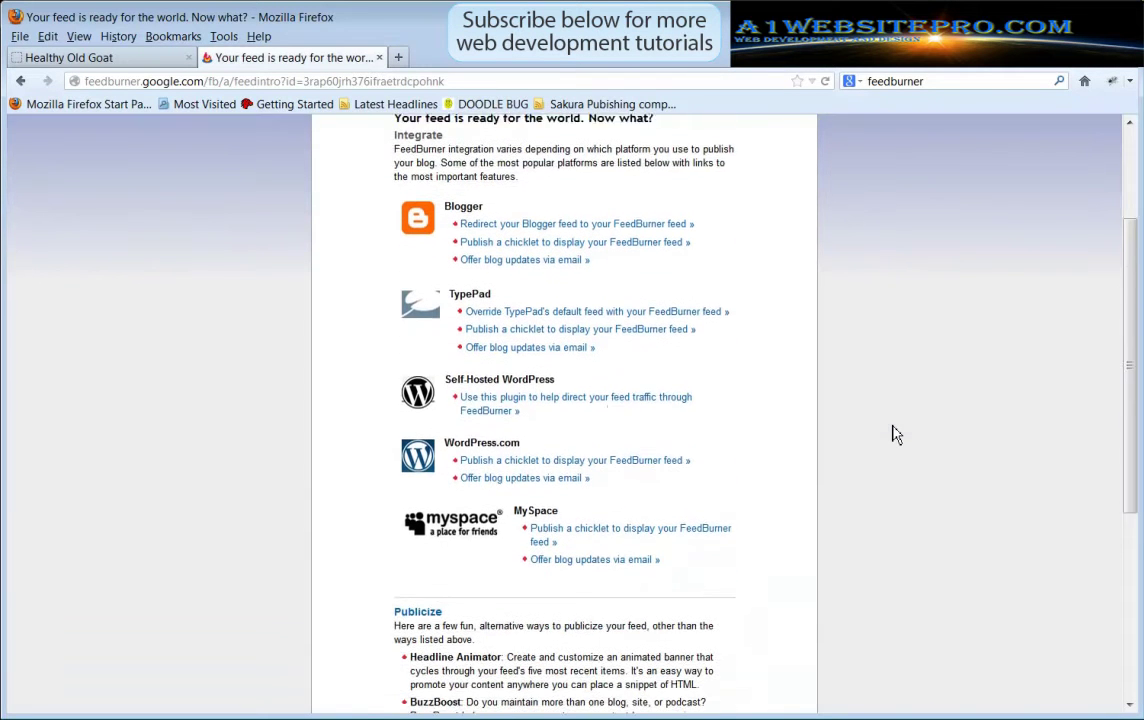
left_click_drag(447, 325, 556, 327)
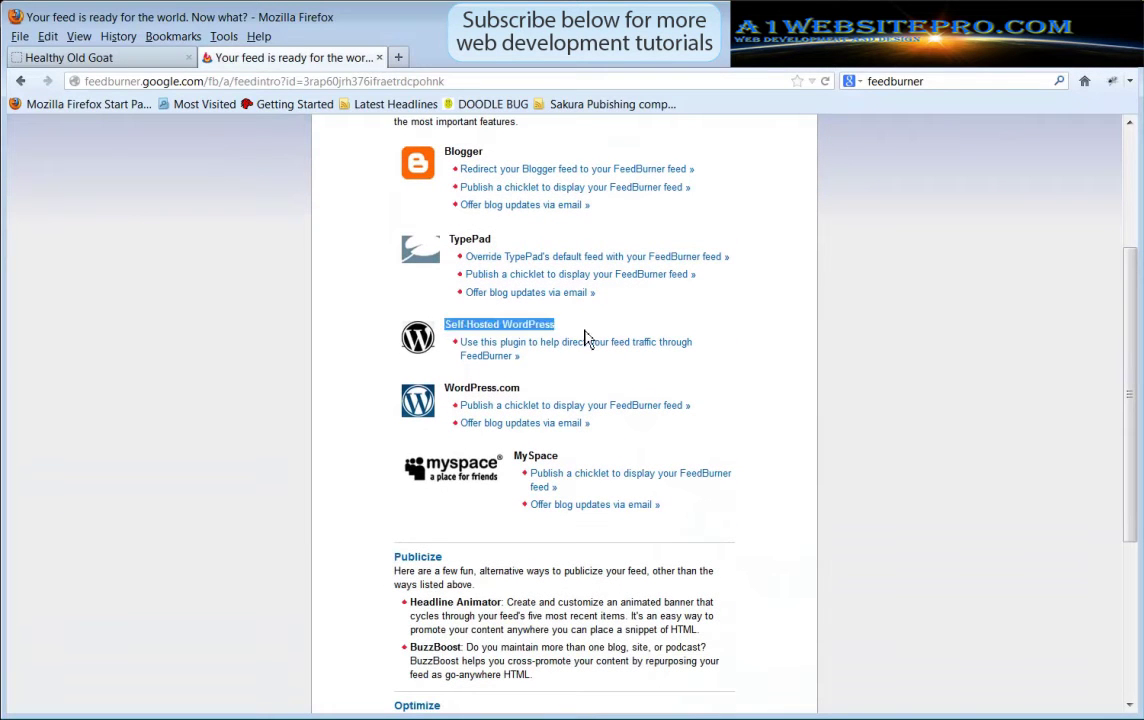
Change the Healthy Old Goat address from /feed/ to /wp-login.php and begin entering the login username
left_click(118, 62)
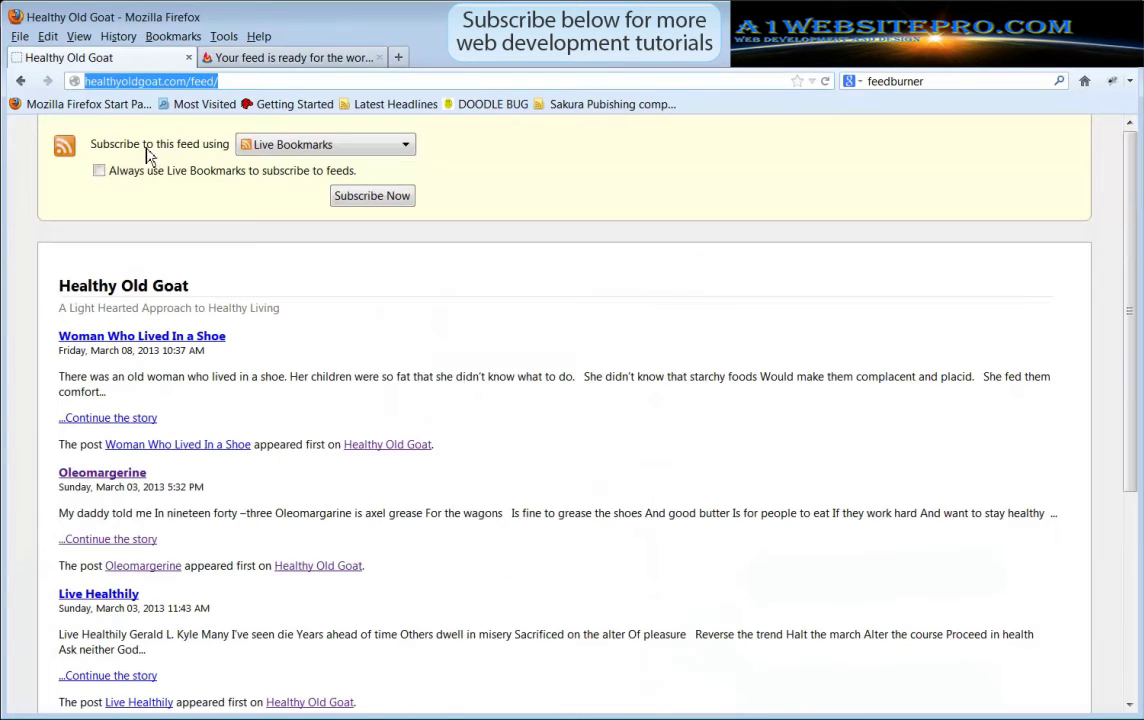
left_click(242, 80)
left_click_drag(242, 80, 193, 84)
type("wp-login.php")
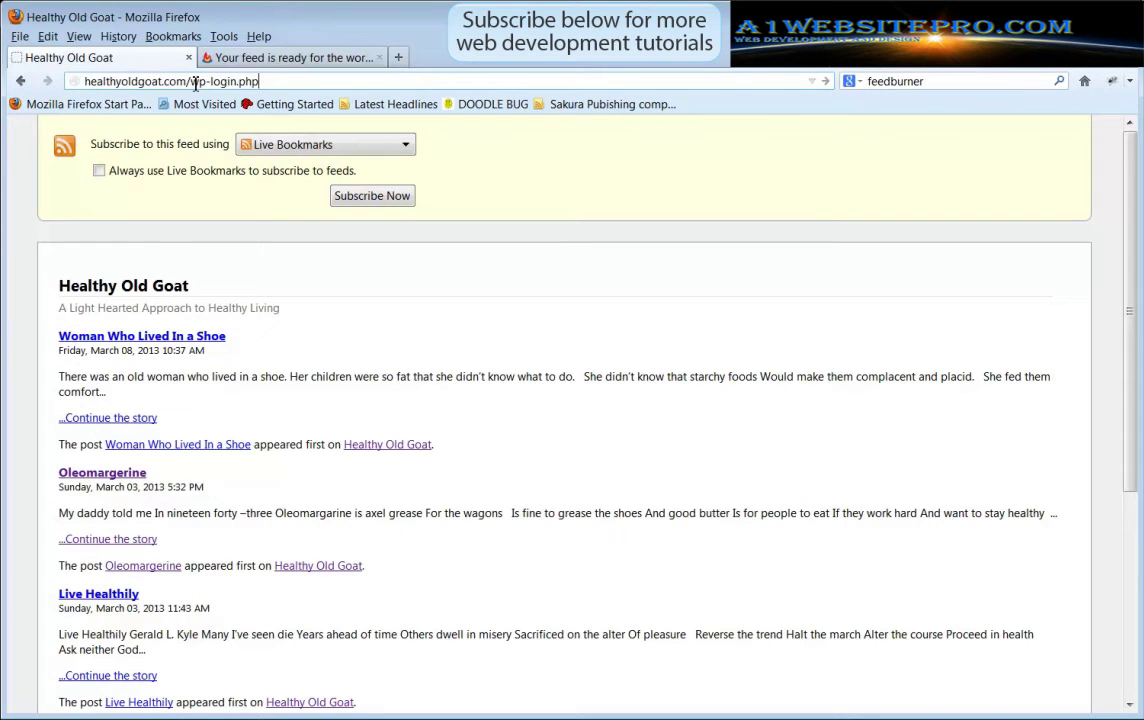
key("Return")
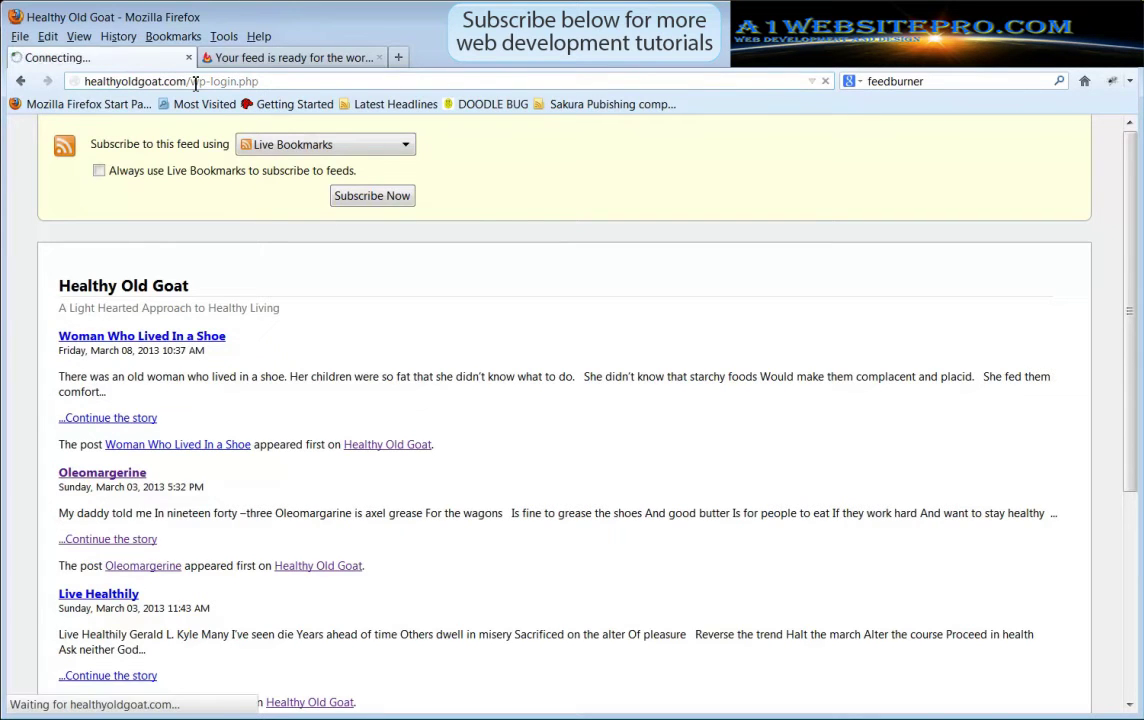
left_click(611, 291)
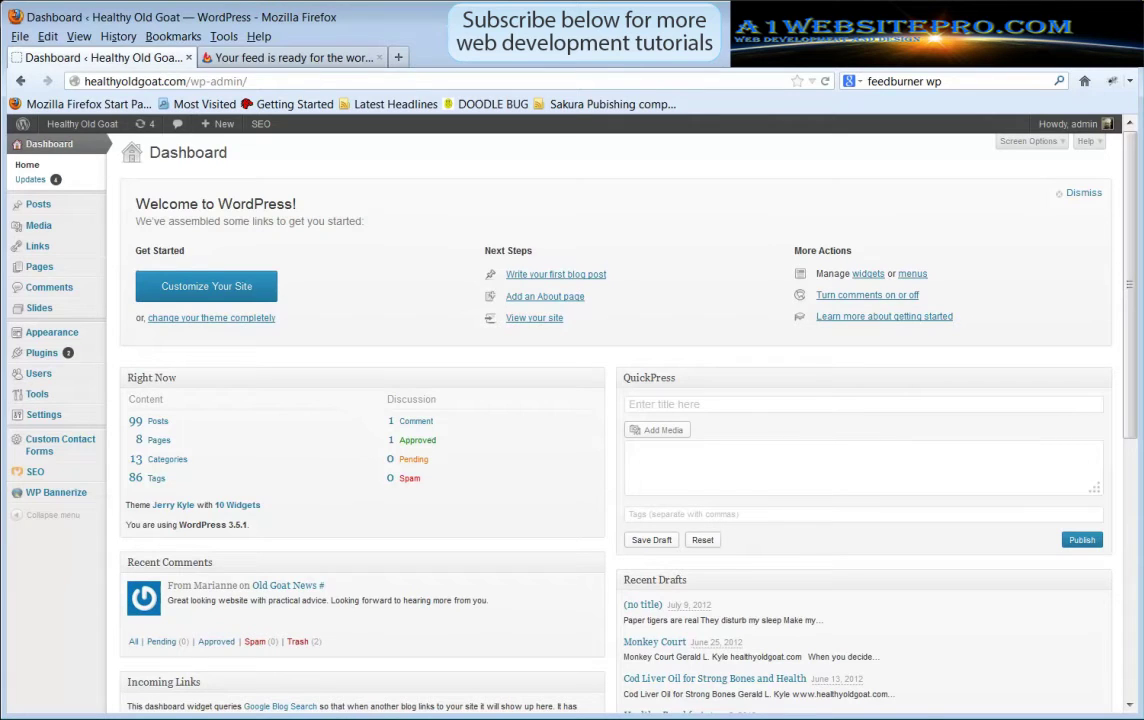
Search Add New Plugins for FeedBurner FeedSmith Extend, then install and activate it
mouse_move(45, 353)
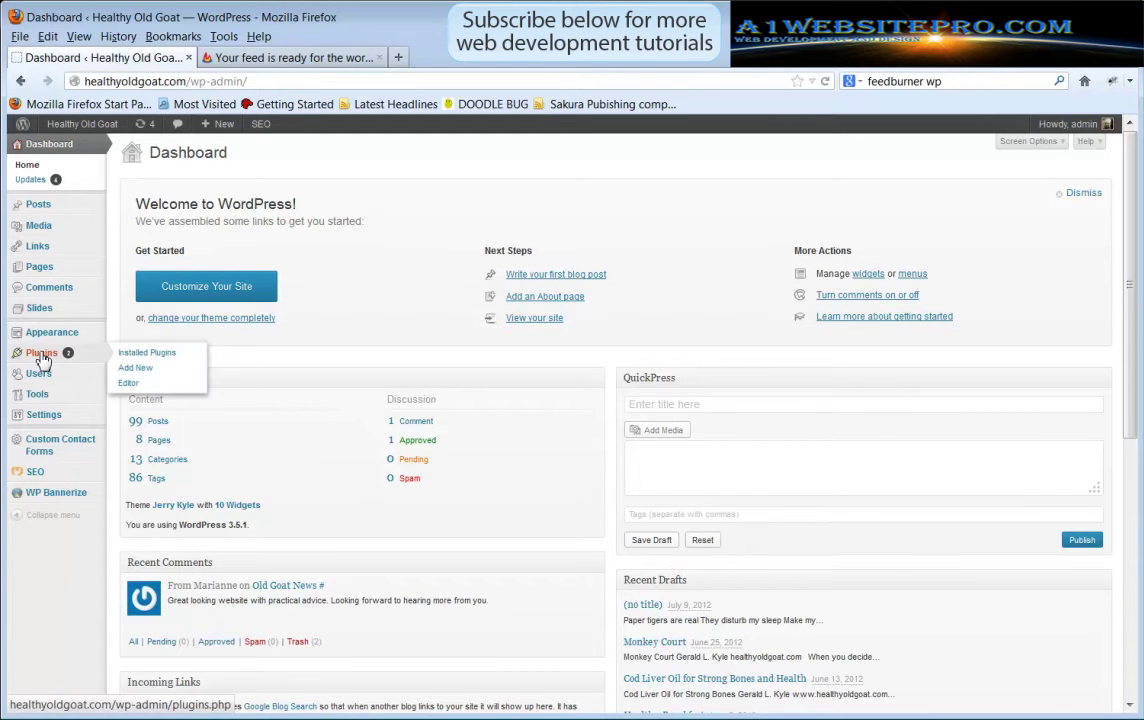
left_click(153, 370)
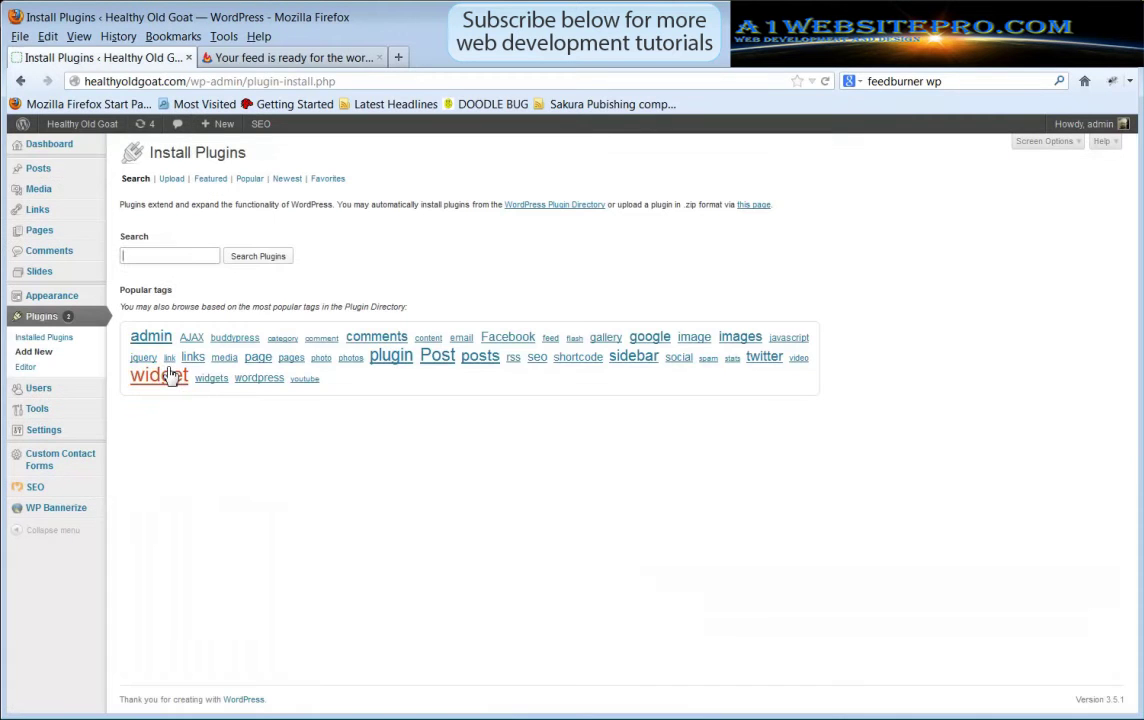
right_click(180, 258)
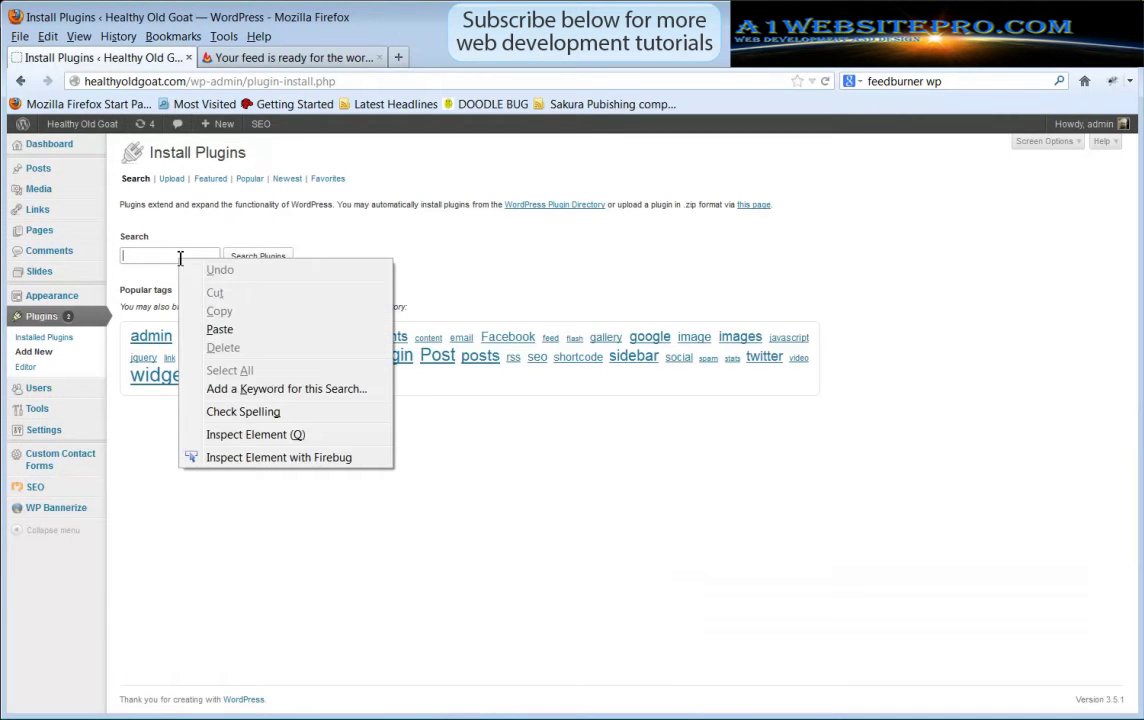
left_click(255, 331)
left_click_drag(133, 256, 230, 255)
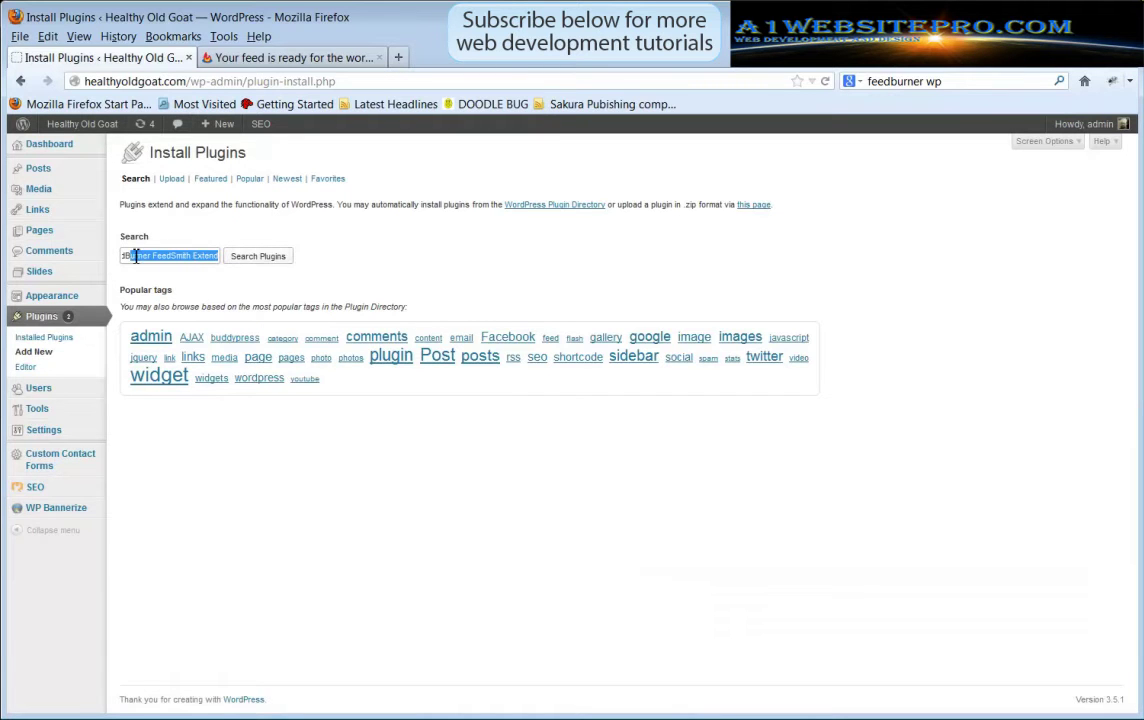
left_click(260, 258)
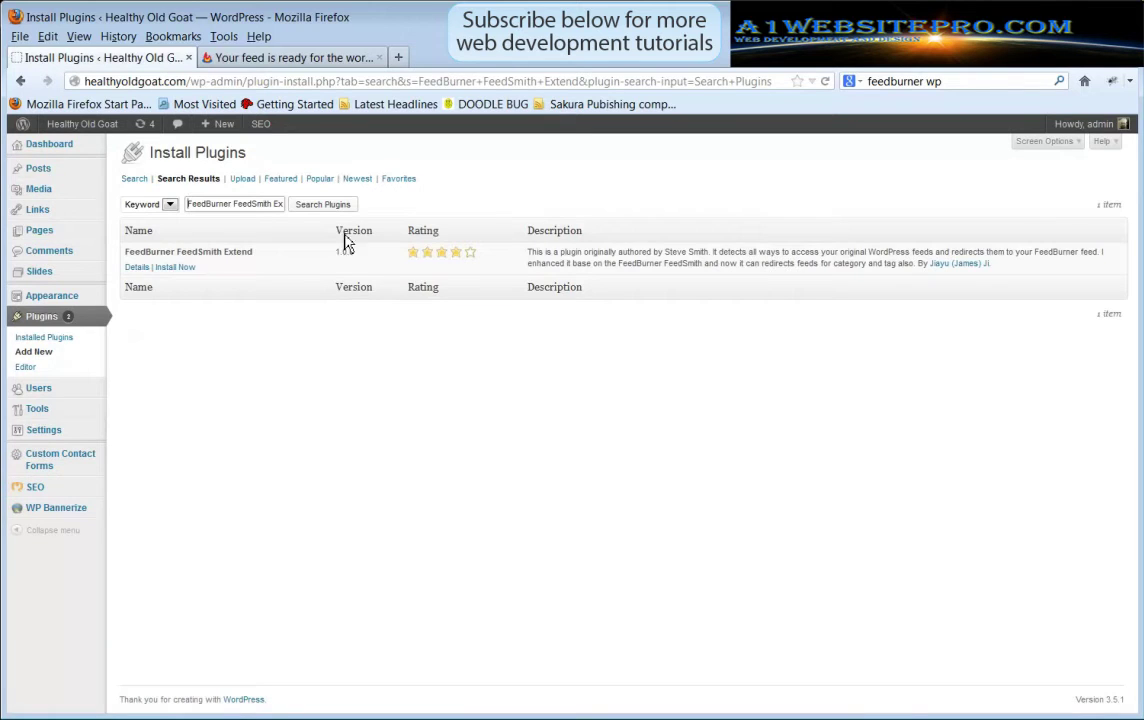
left_click(178, 267)
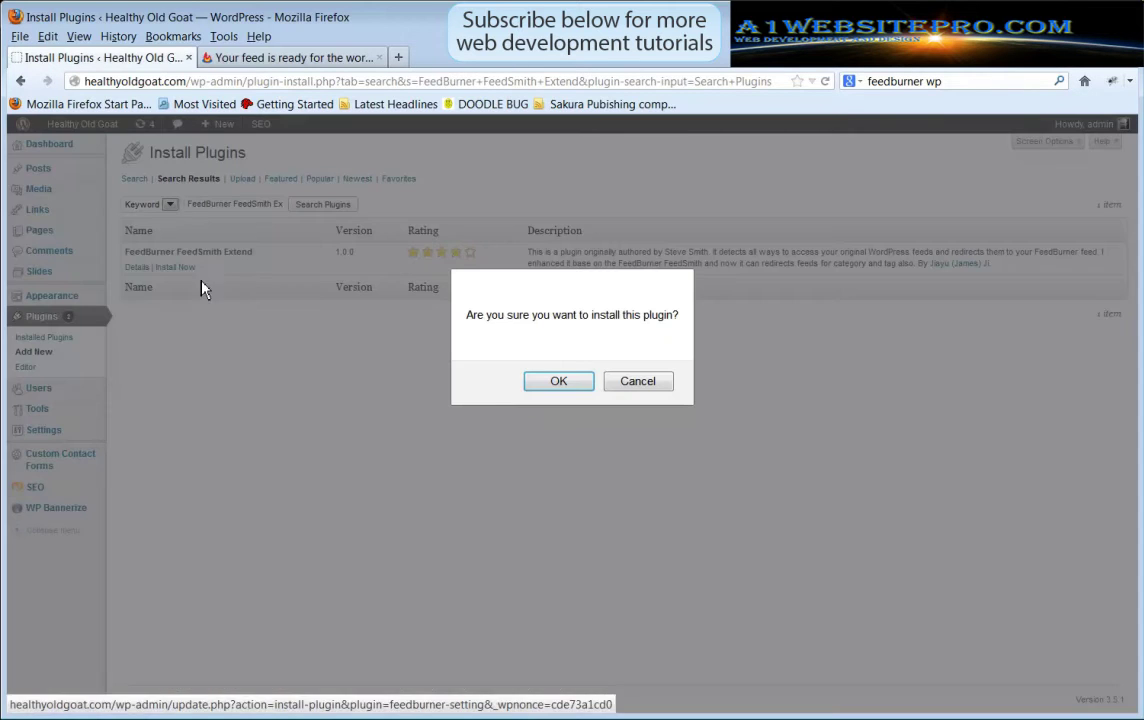
left_click(575, 386)
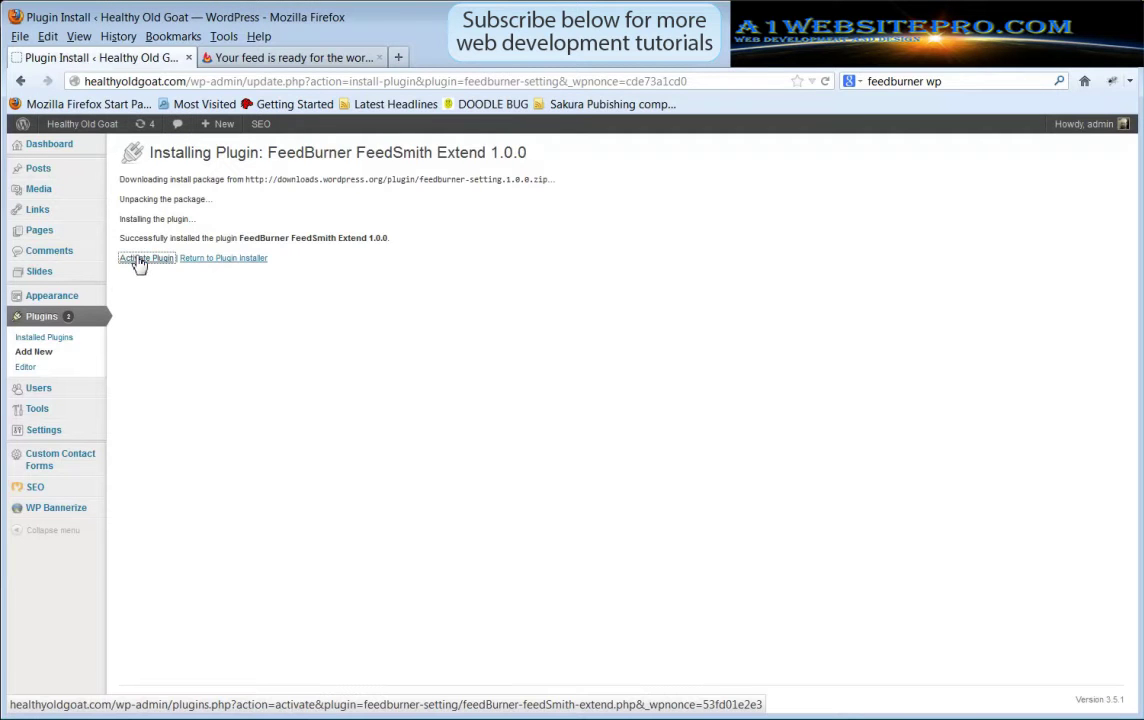
left_click(138, 260)
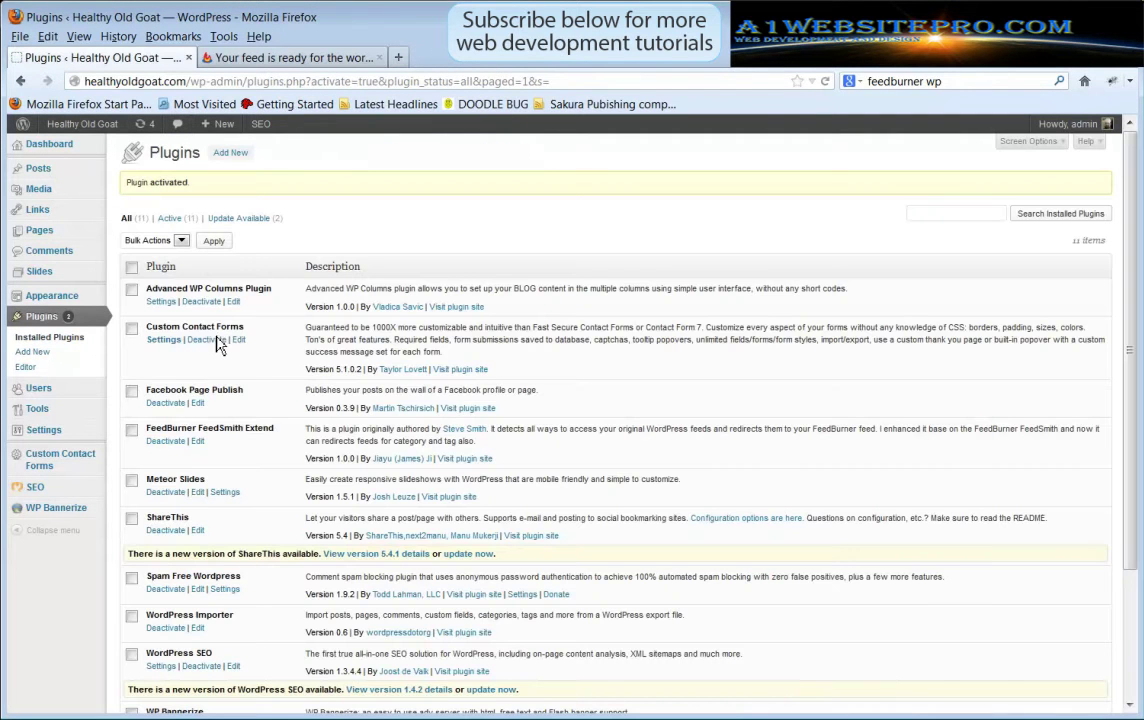
Open the FeedBurner FeedSmith Extend settings, focus the Main Feed field, then return to FeedBurner
mouse_move(76, 440)
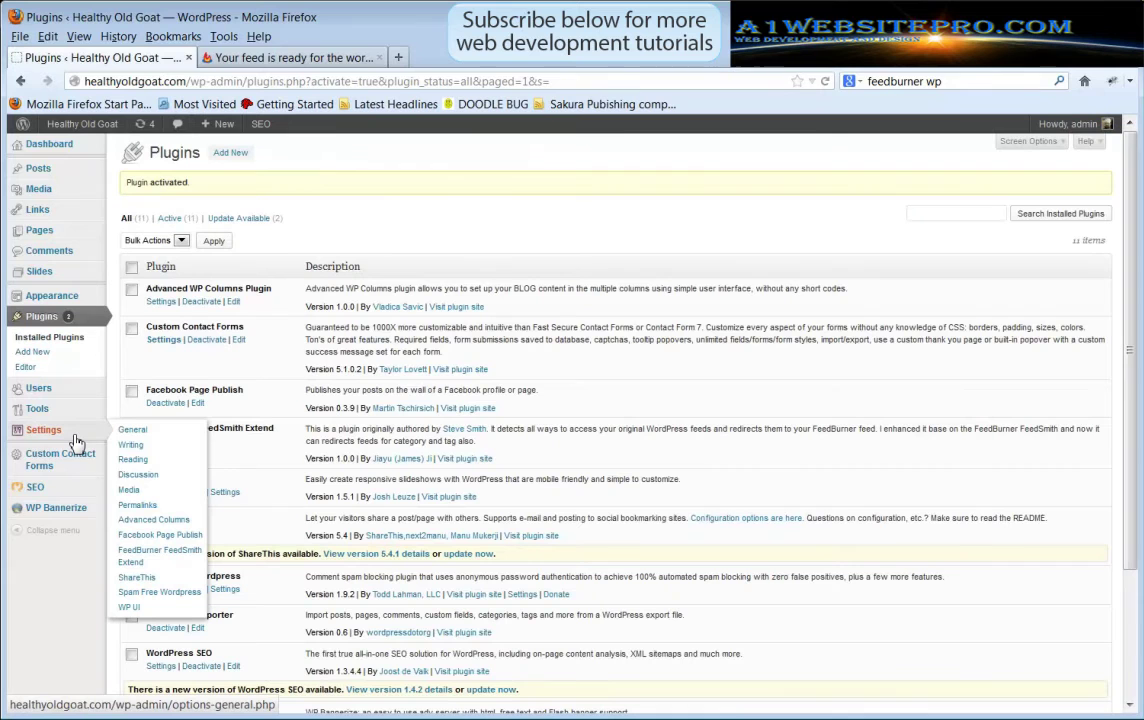
left_click(137, 560)
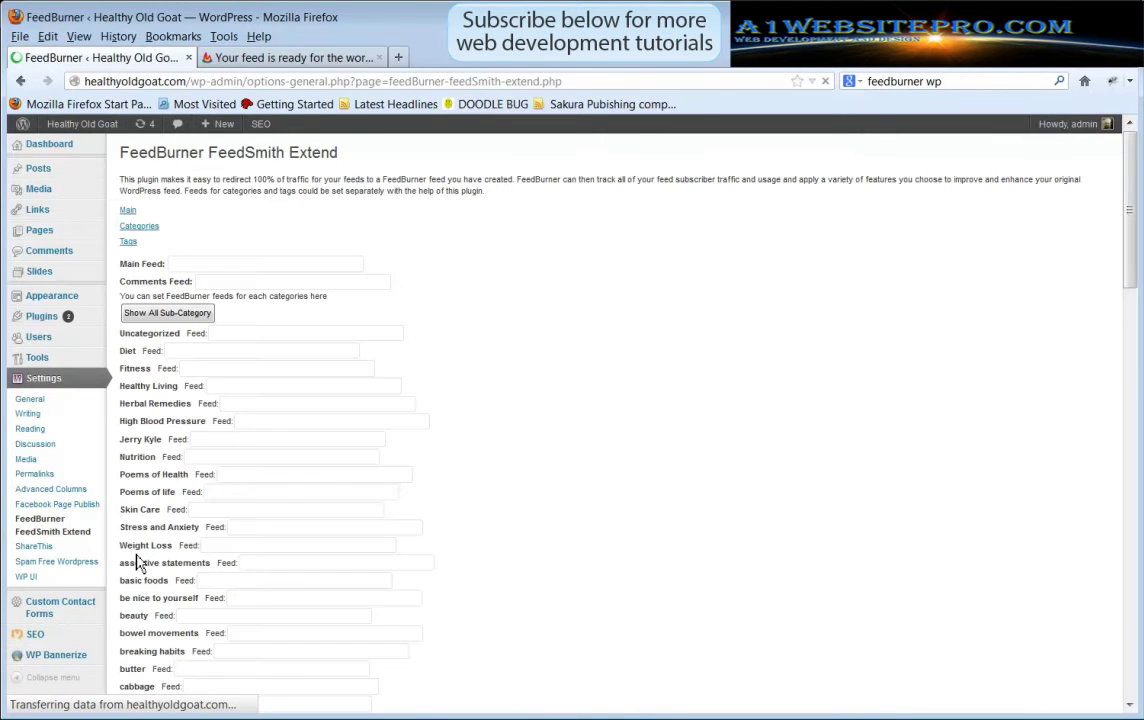
left_click(238, 266)
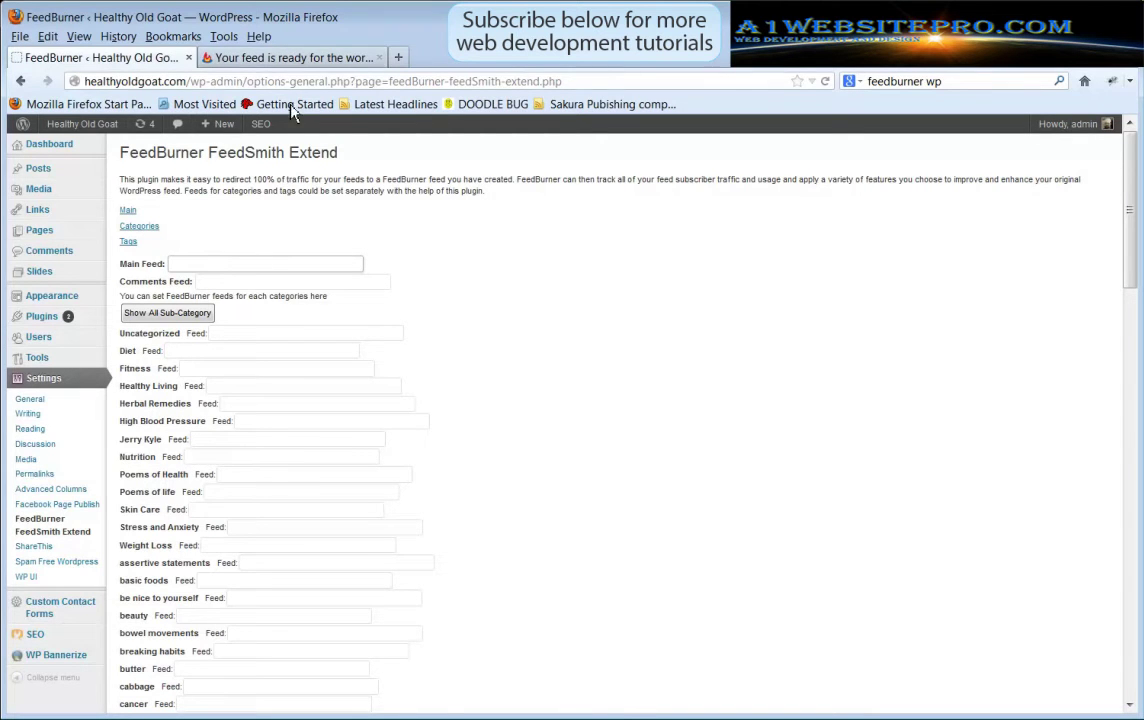
left_click(300, 60)
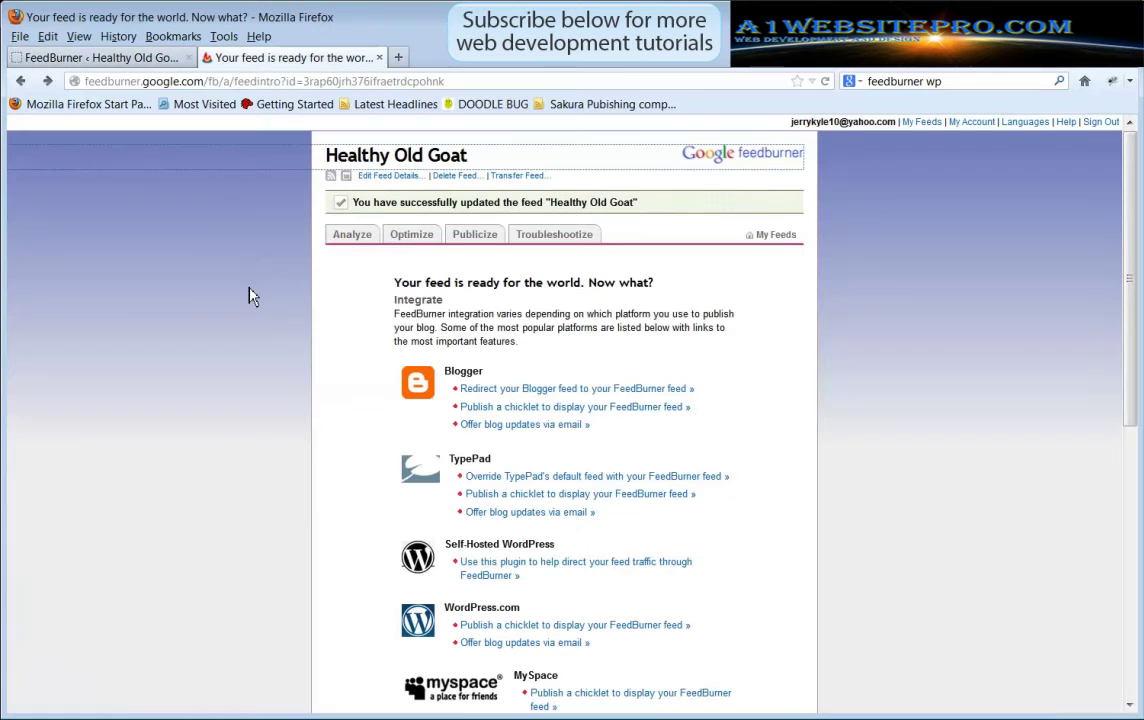
left_click(380, 178)
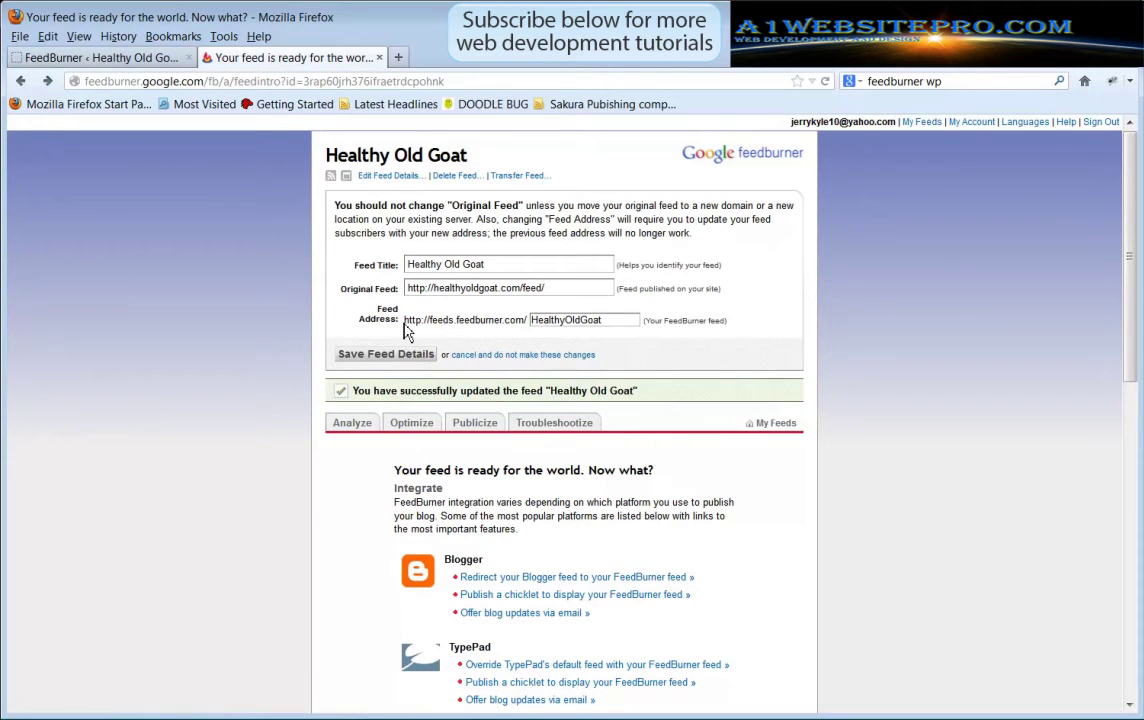
left_click_drag(407, 331, 428, 321)
left_click(522, 321)
left_click_drag(522, 321, 408, 330)
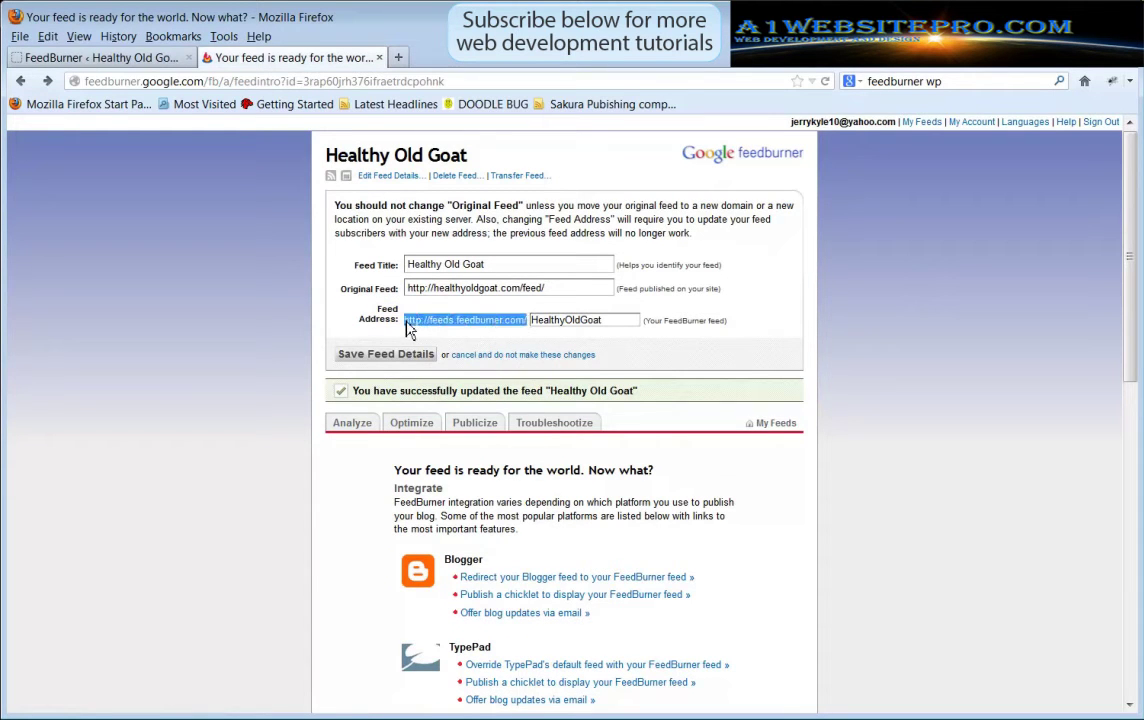
right_click(427, 321)
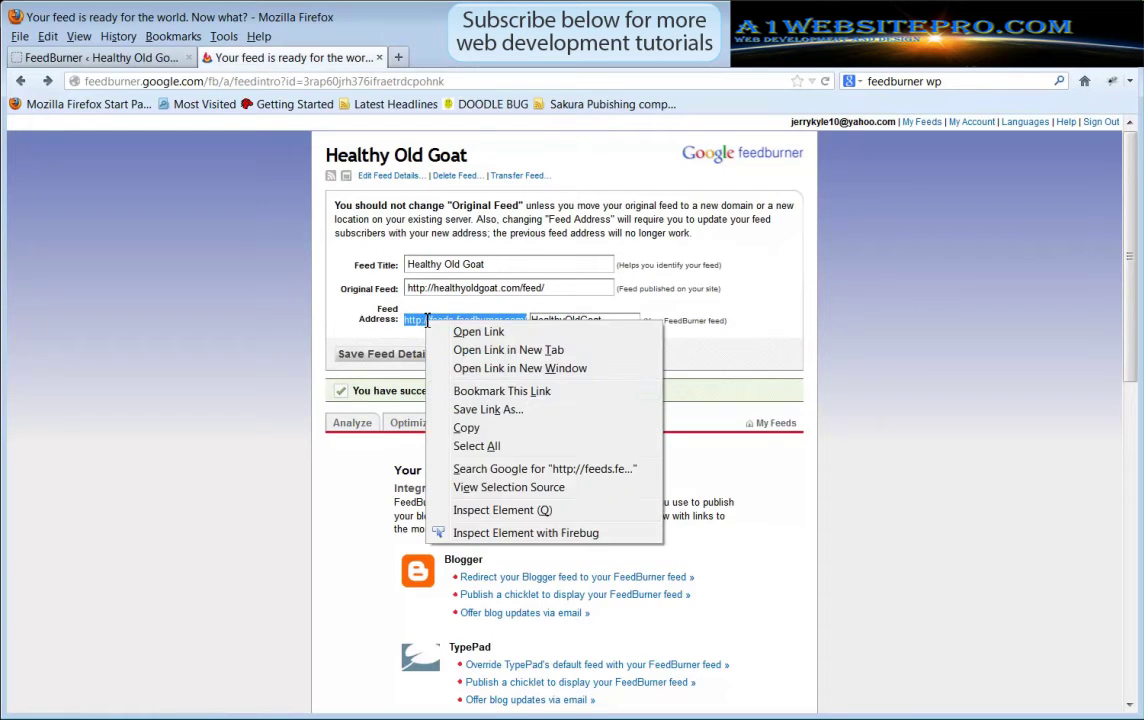
left_click(486, 431)
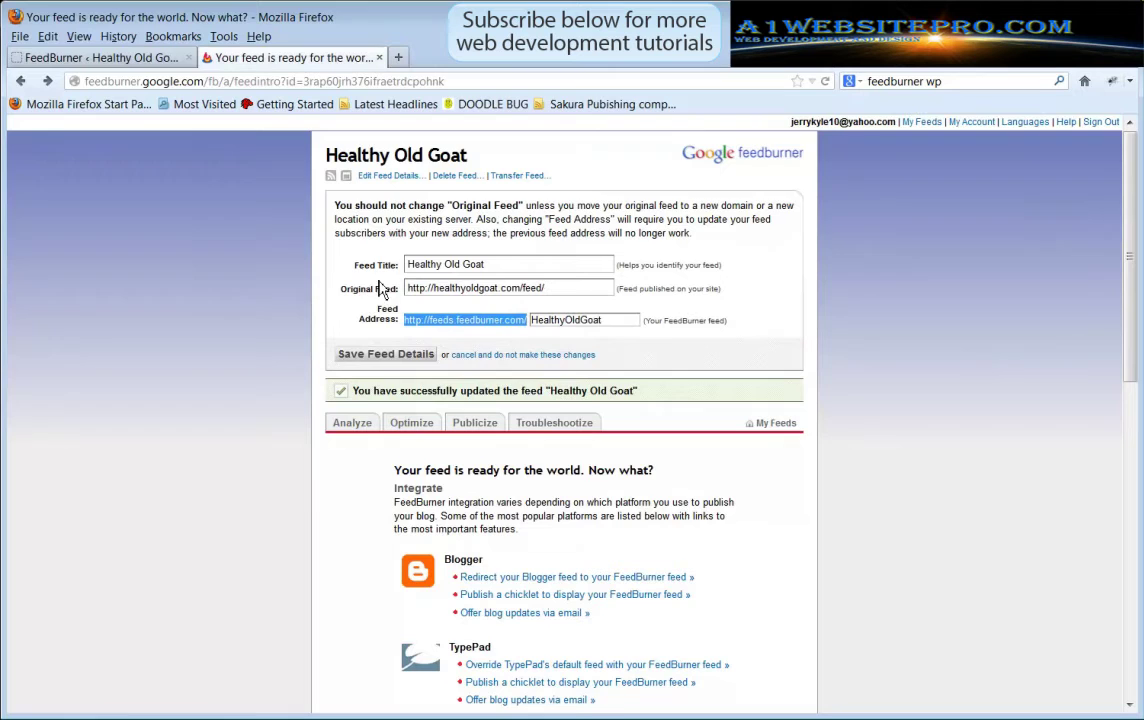
left_click(128, 57)
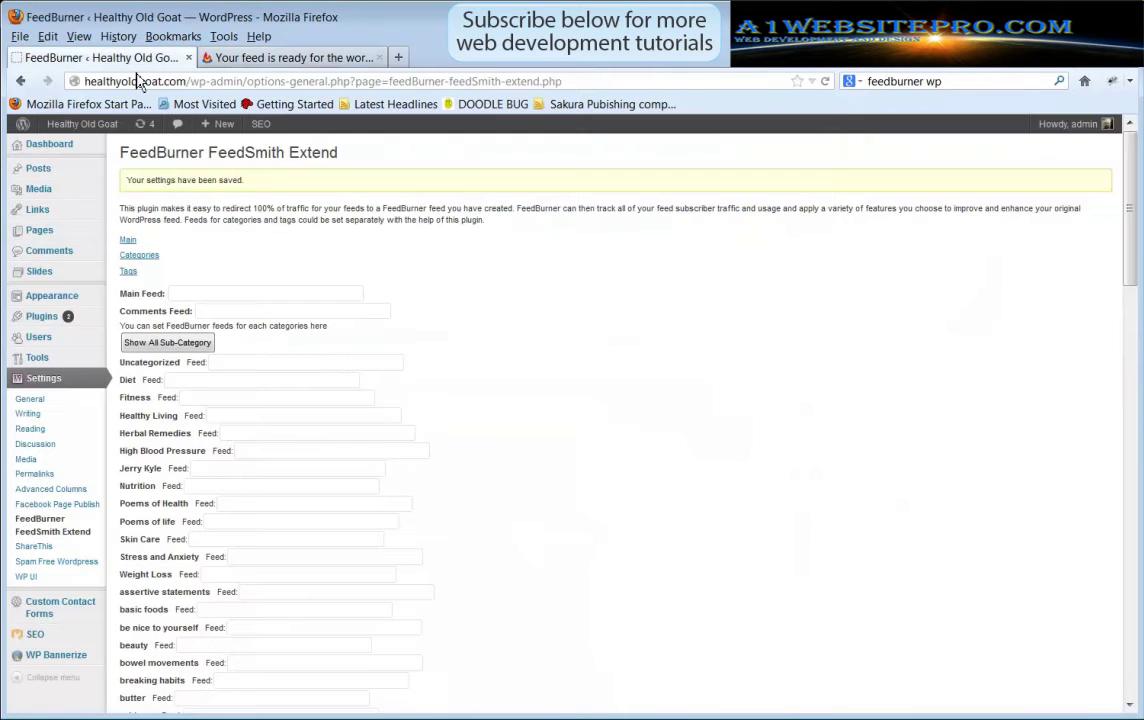
left_click(184, 295)
right_click(196, 296)
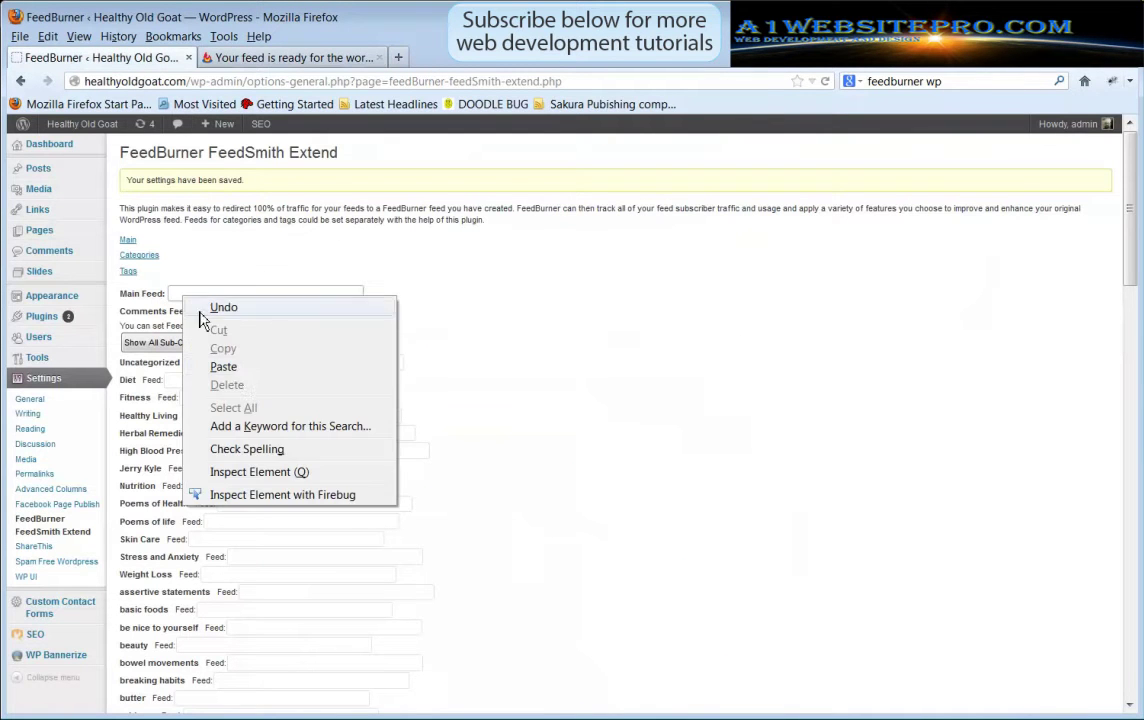
left_click(228, 364)
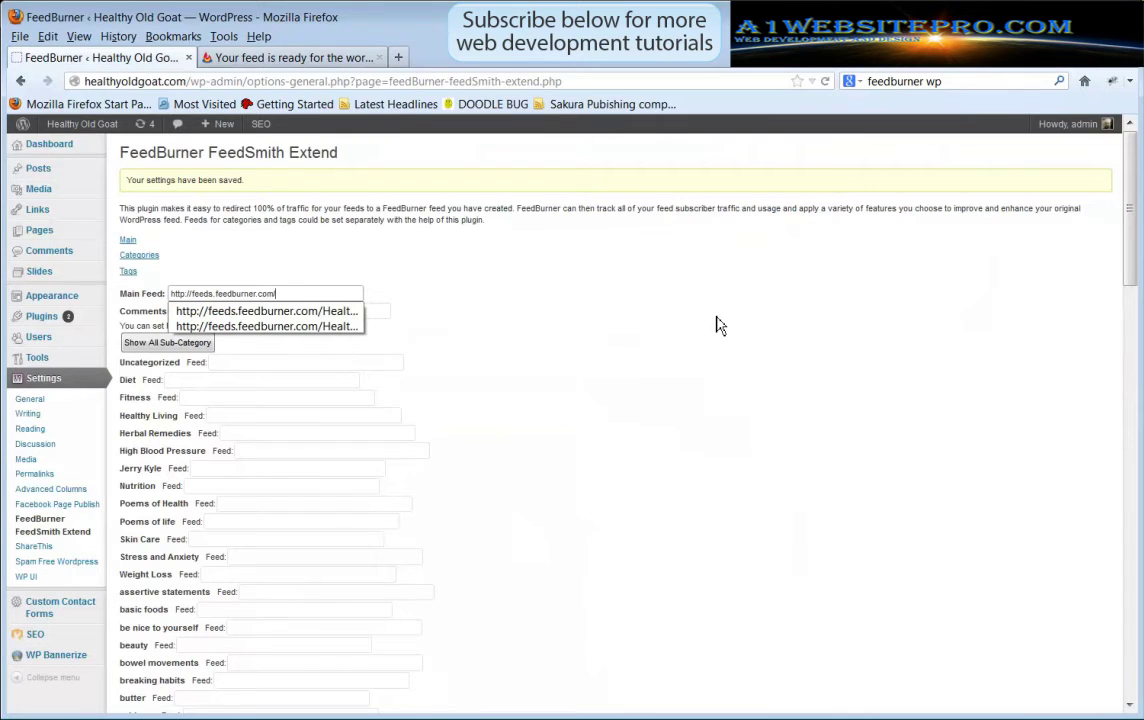
type("H")
left_click(288, 314)
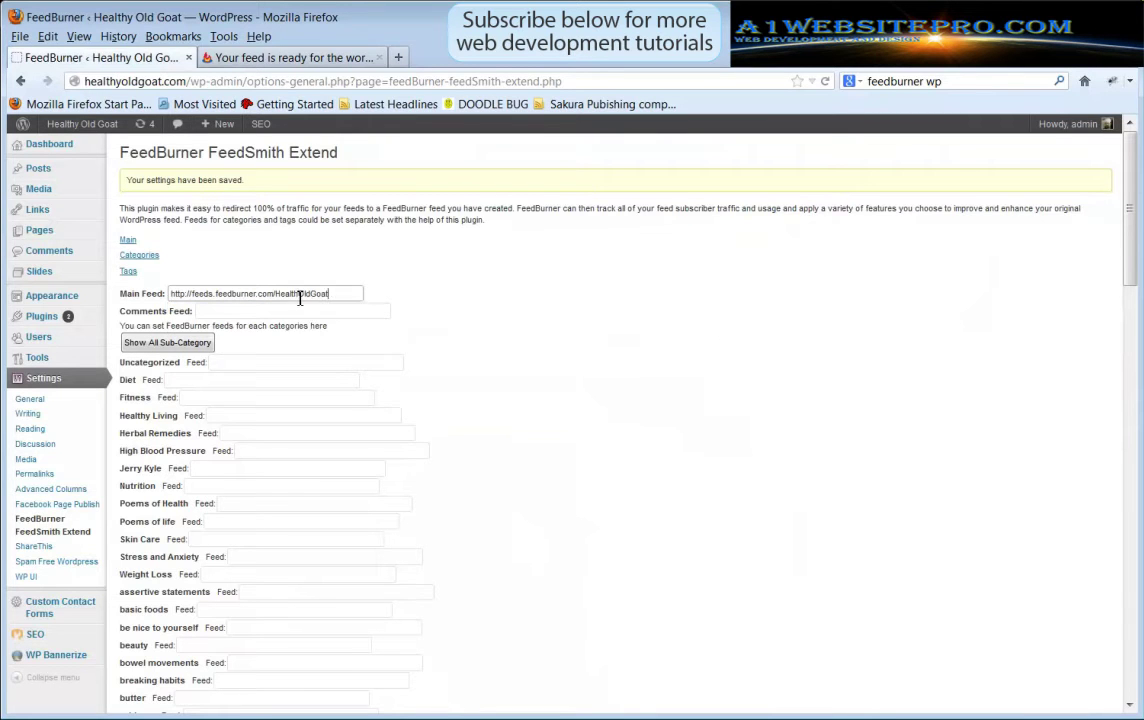
left_click(300, 298)
type("y")
Test the Main Feed address in a new tab, then save the plugin settings
left_click_drag(342, 294, 100, 296)
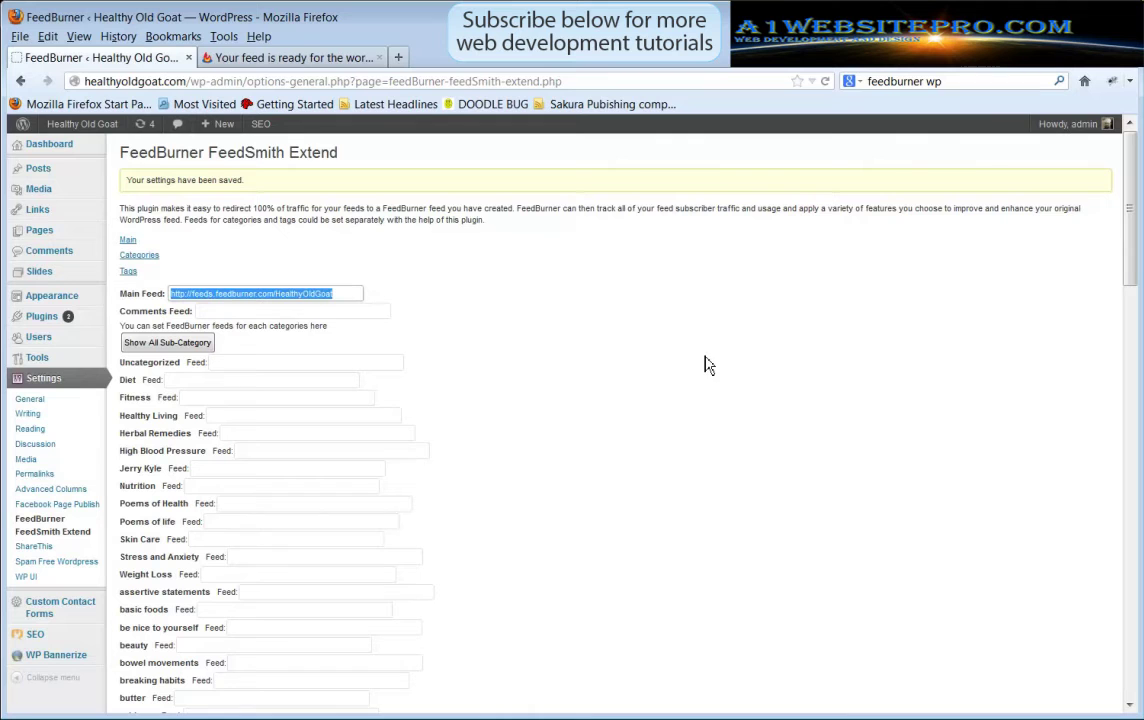
left_click(398, 57)
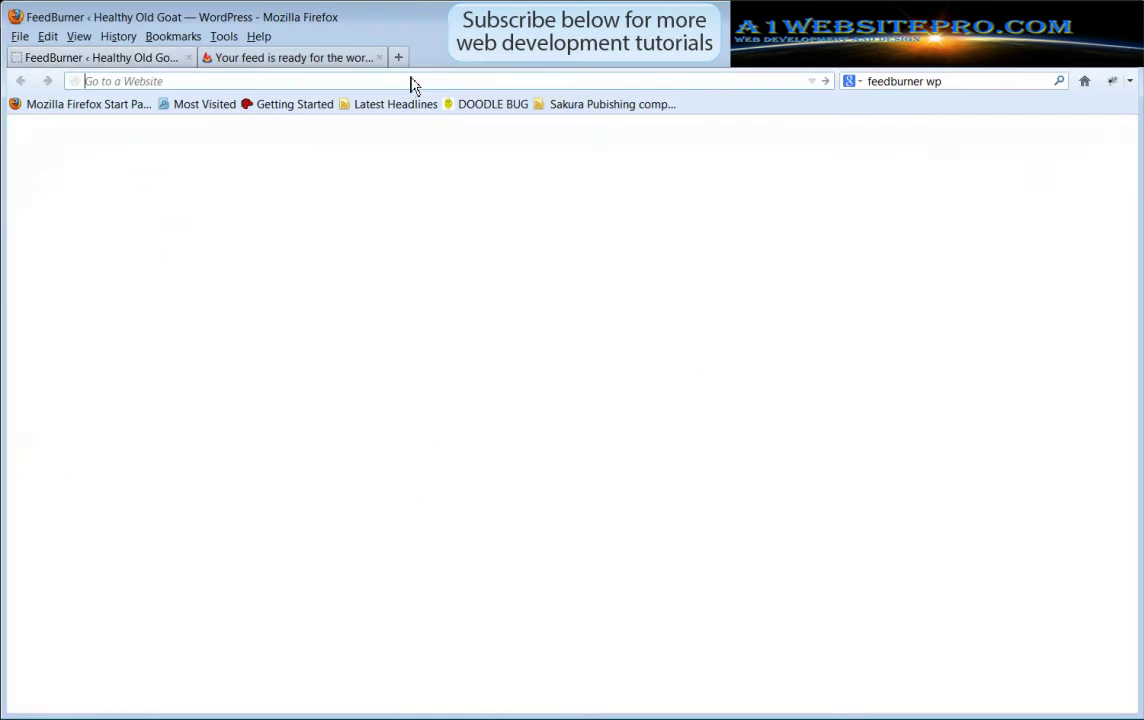
key("ctrl+v")
key("Return")
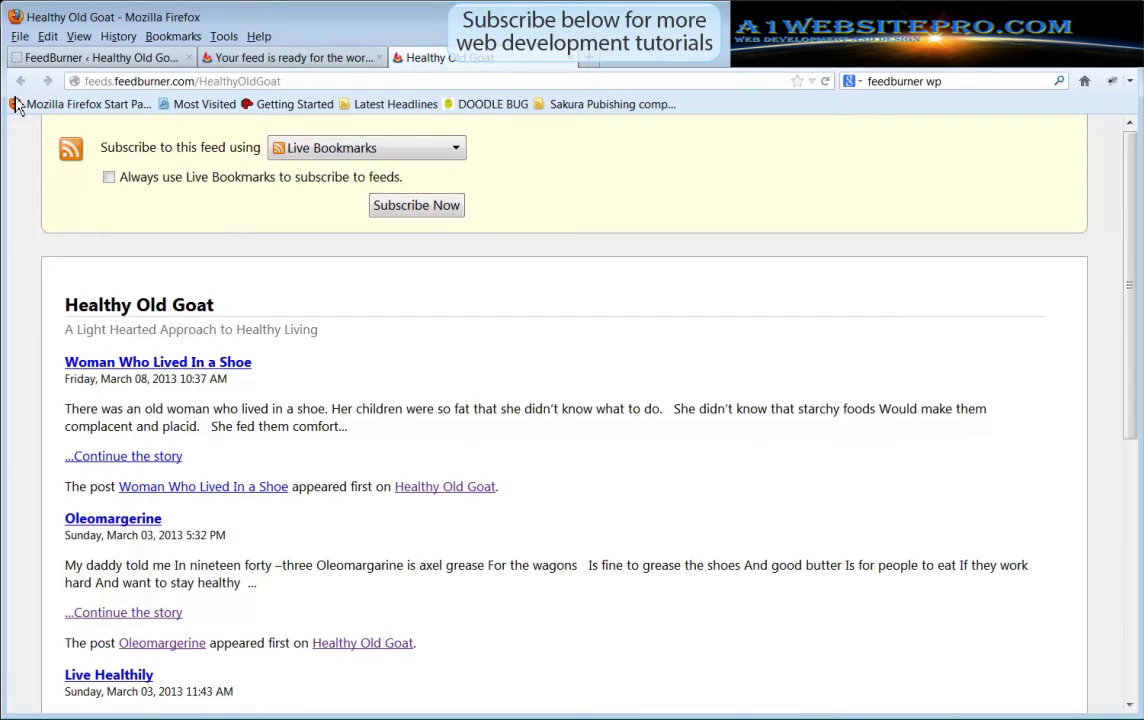
left_click(569, 59)
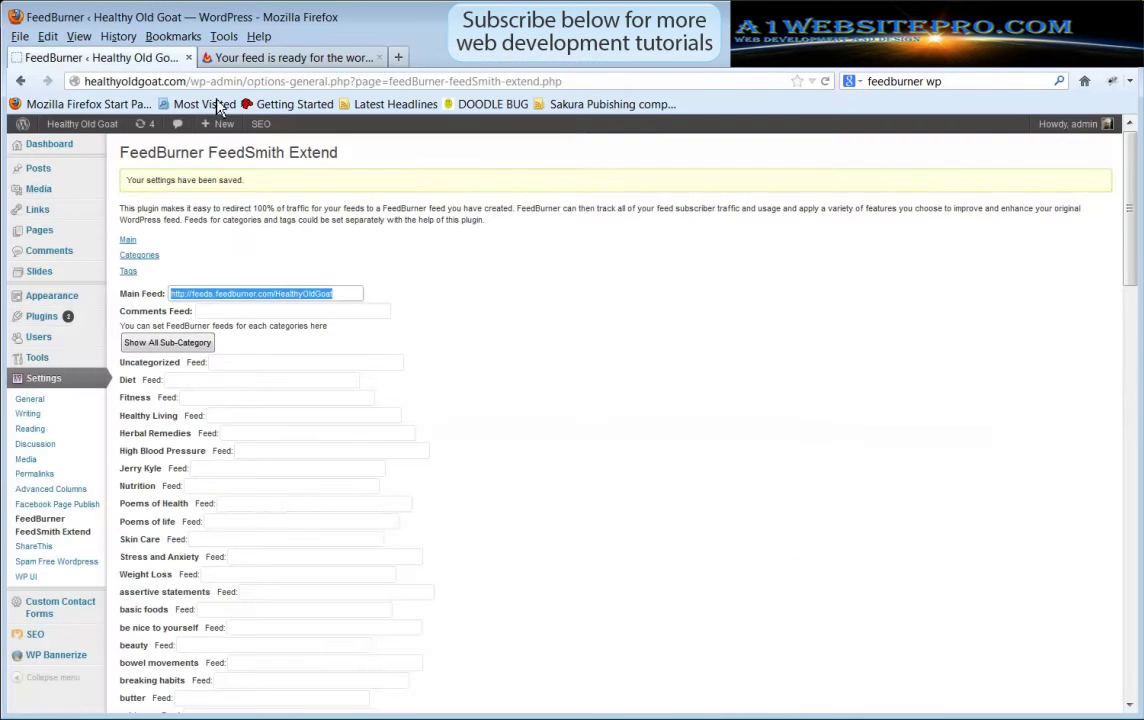
scroll(684, 572, "down", 20)
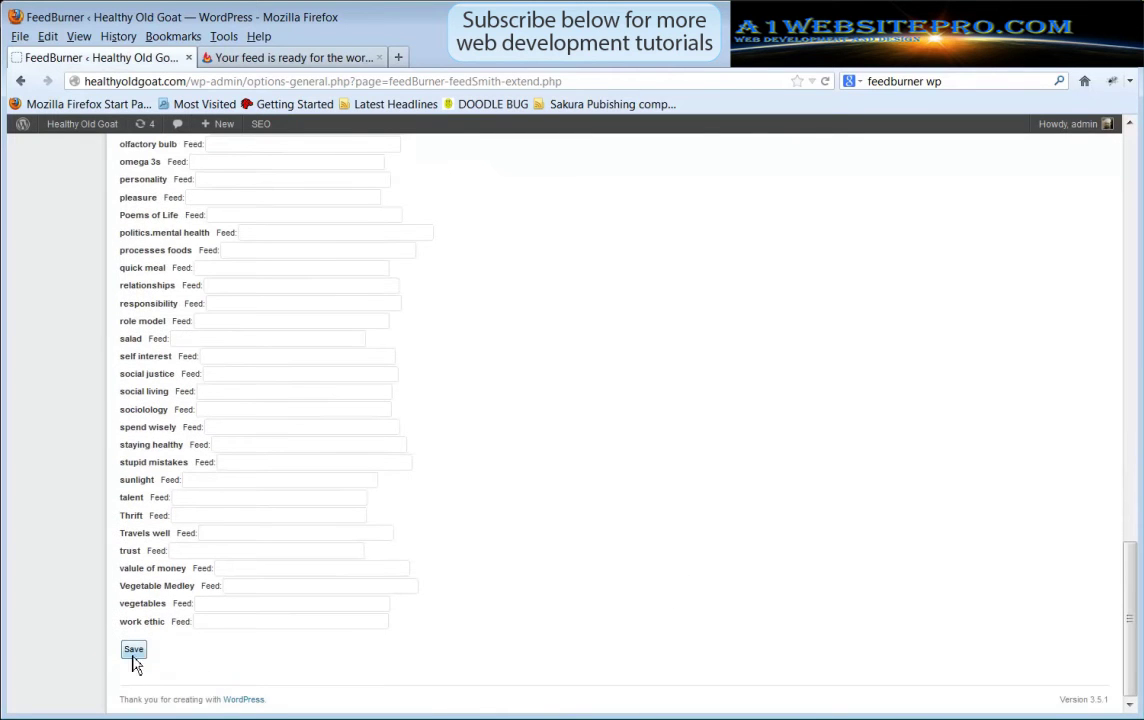
left_click(134, 652)
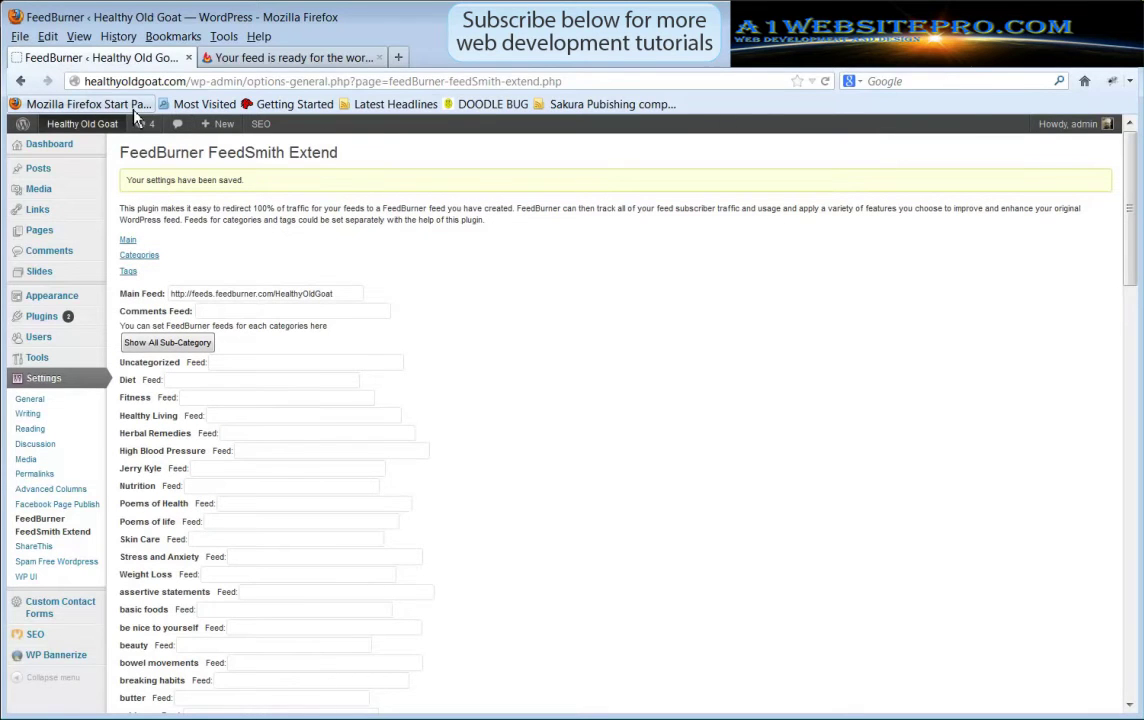
Open the live site's /feed address and browse the posts at feeds.feedburner.com/HealthyOldGoat
mouse_move(74, 130)
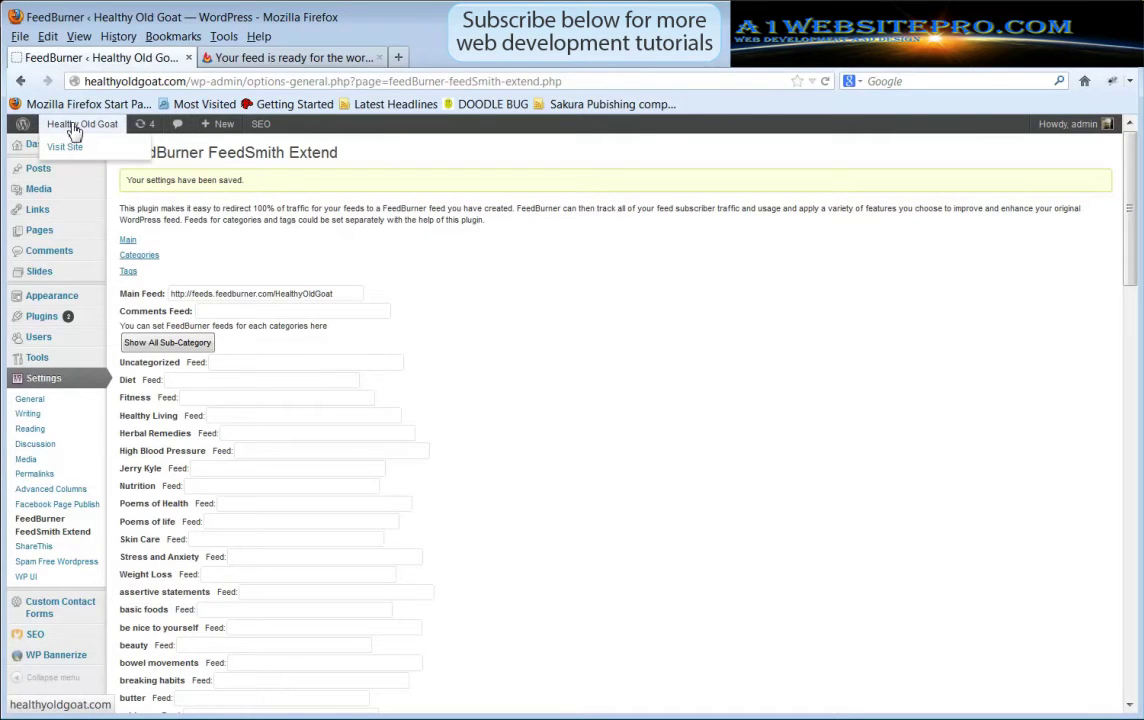
middle_click(76, 150)
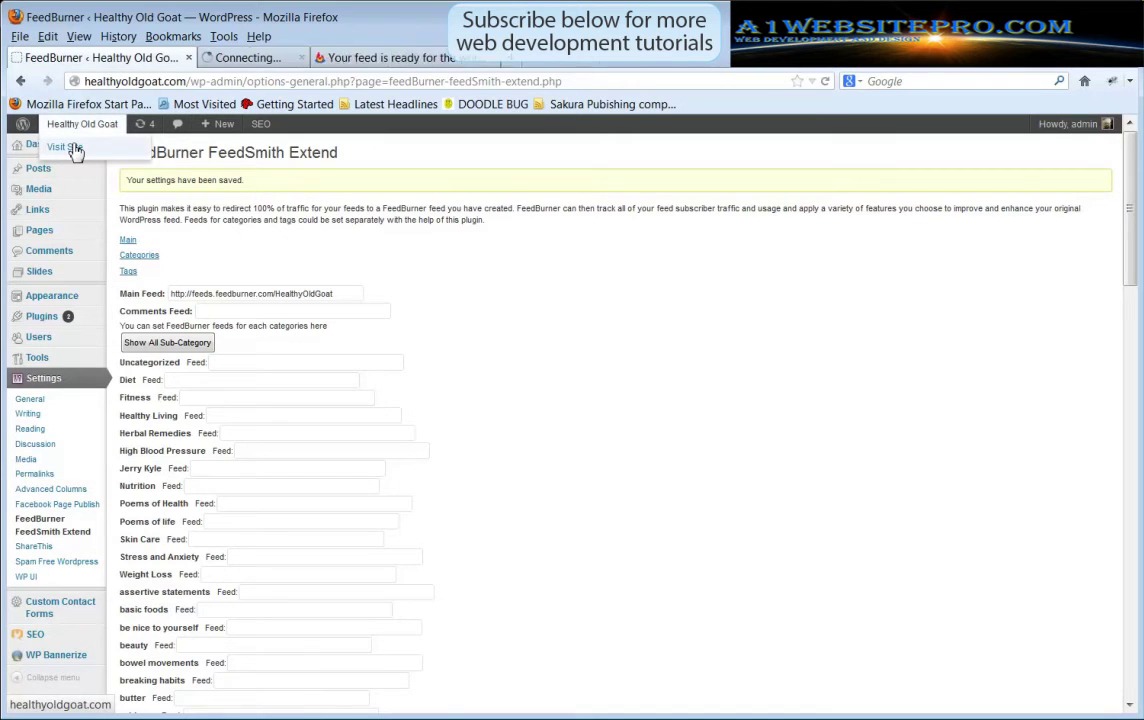
left_click(268, 60)
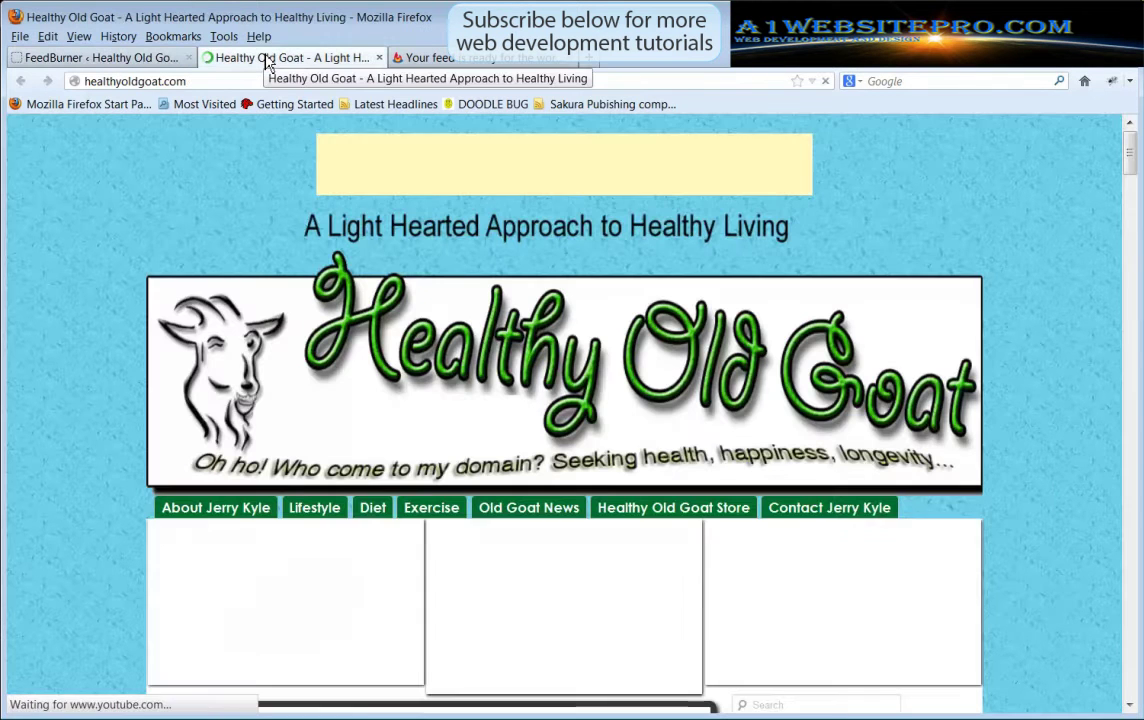
left_click(200, 81)
left_click(200, 83)
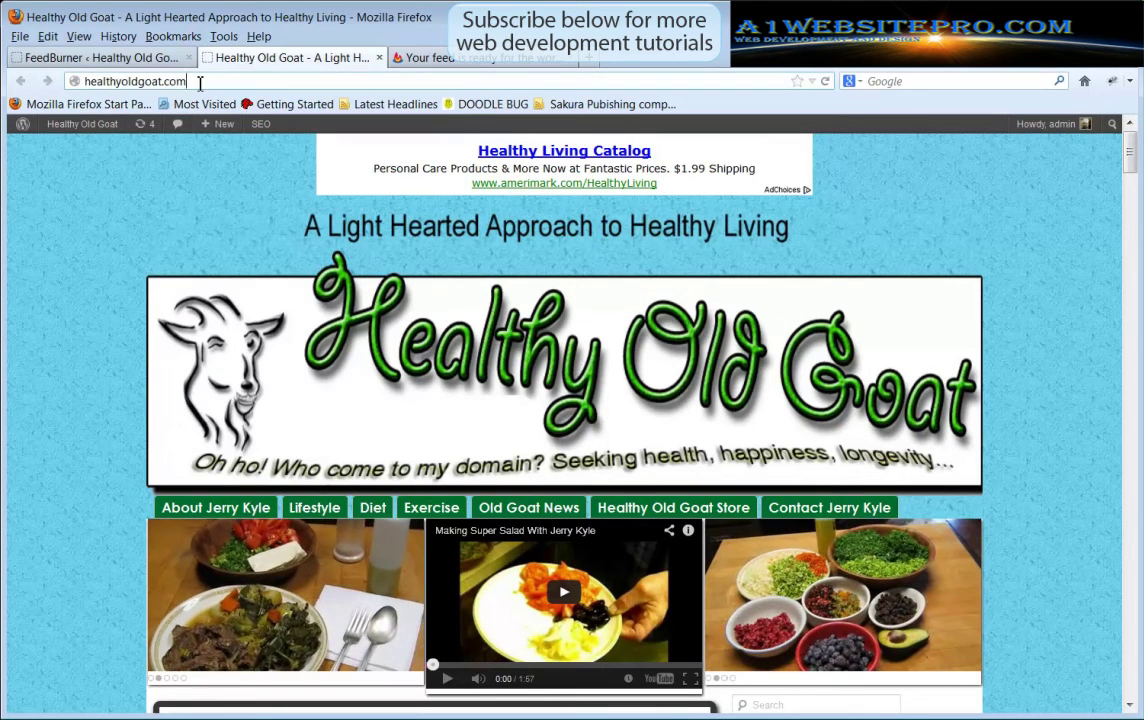
type("/")
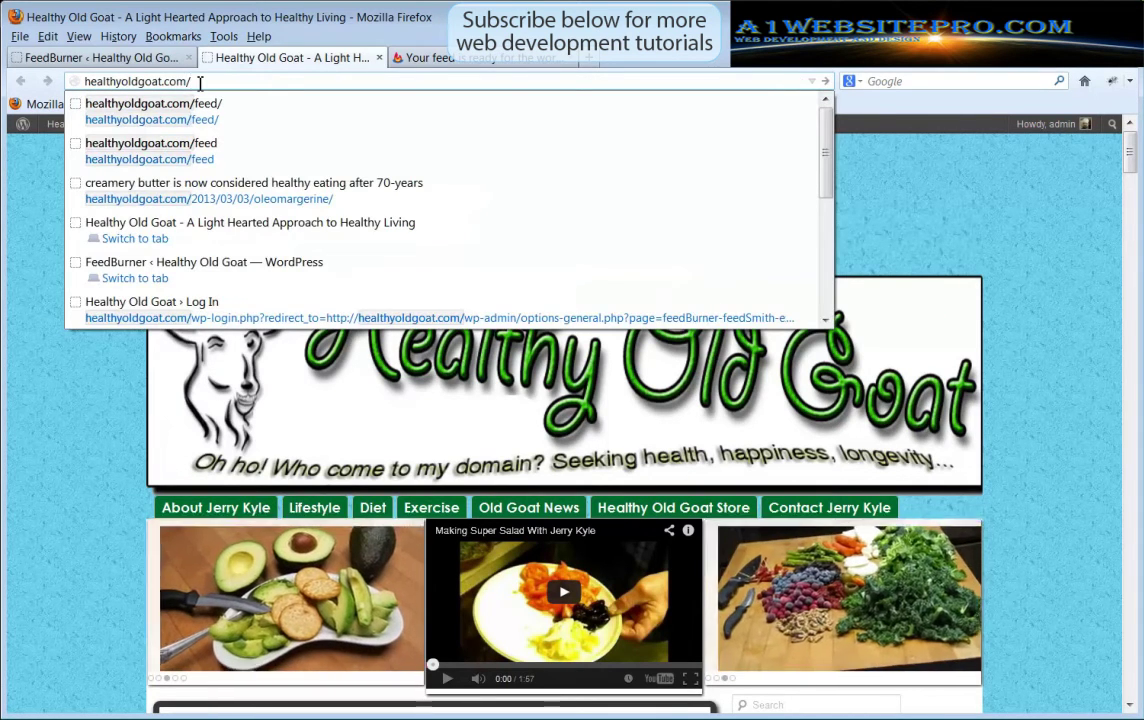
type("feed")
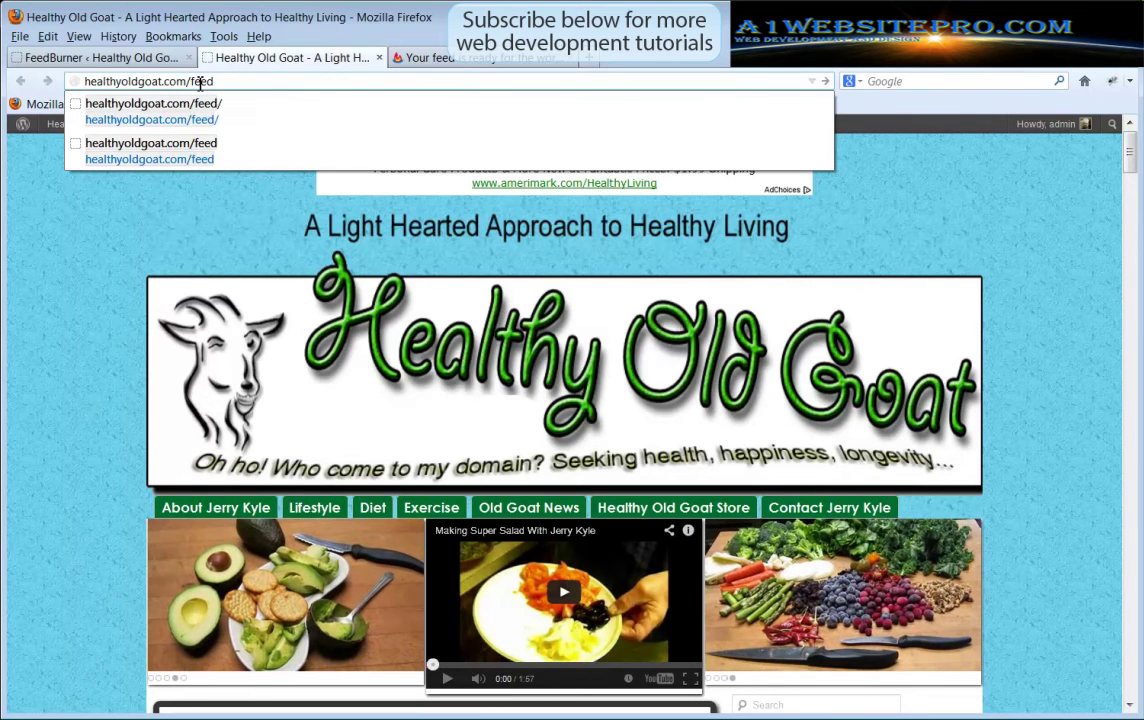
key("Return")
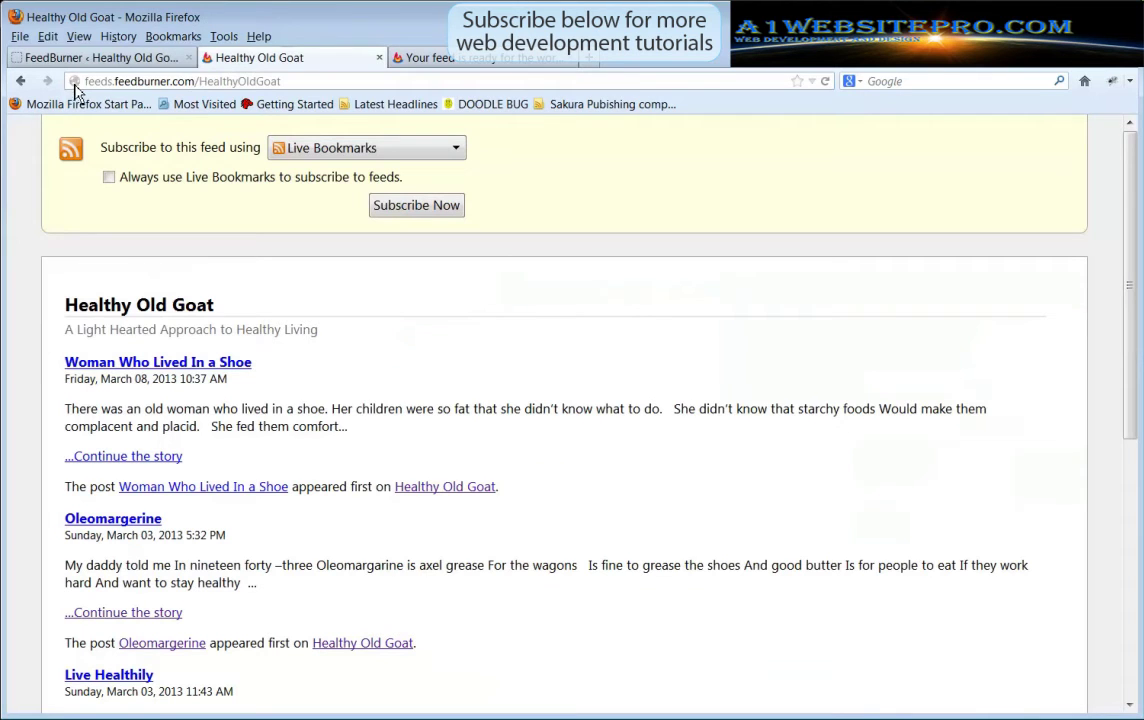
left_click_drag(114, 81, 279, 78)
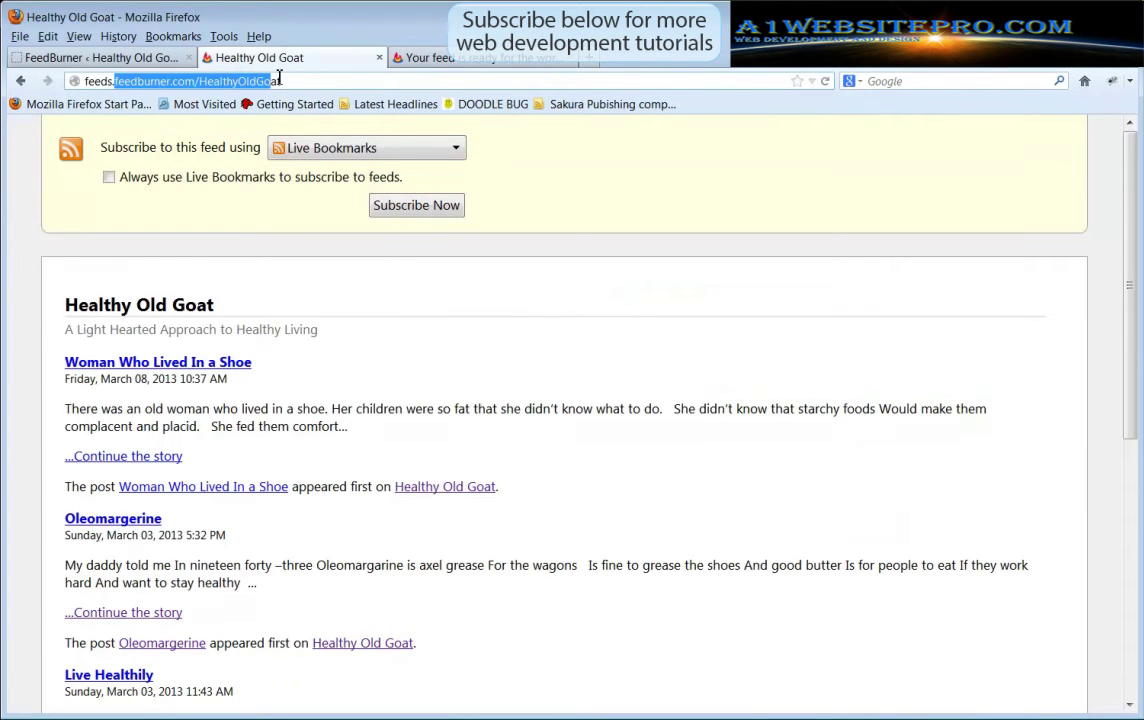
left_click(300, 80)
scroll(643, 386, "down", 5)
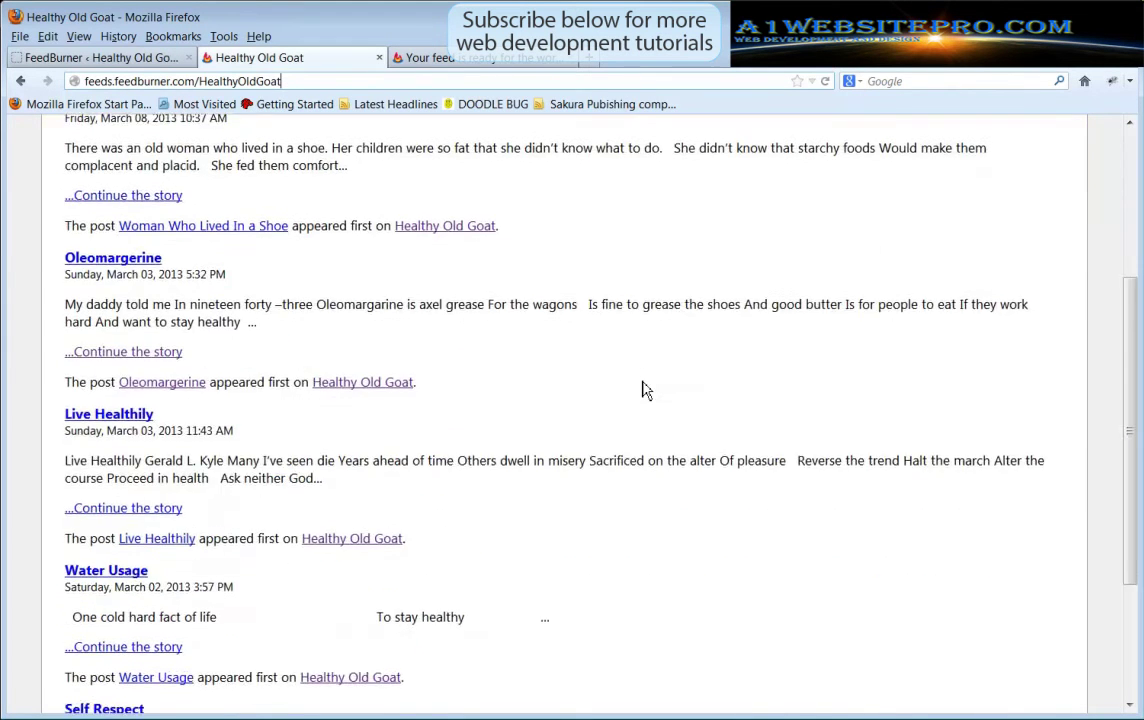
scroll(643, 386, "up", 6)
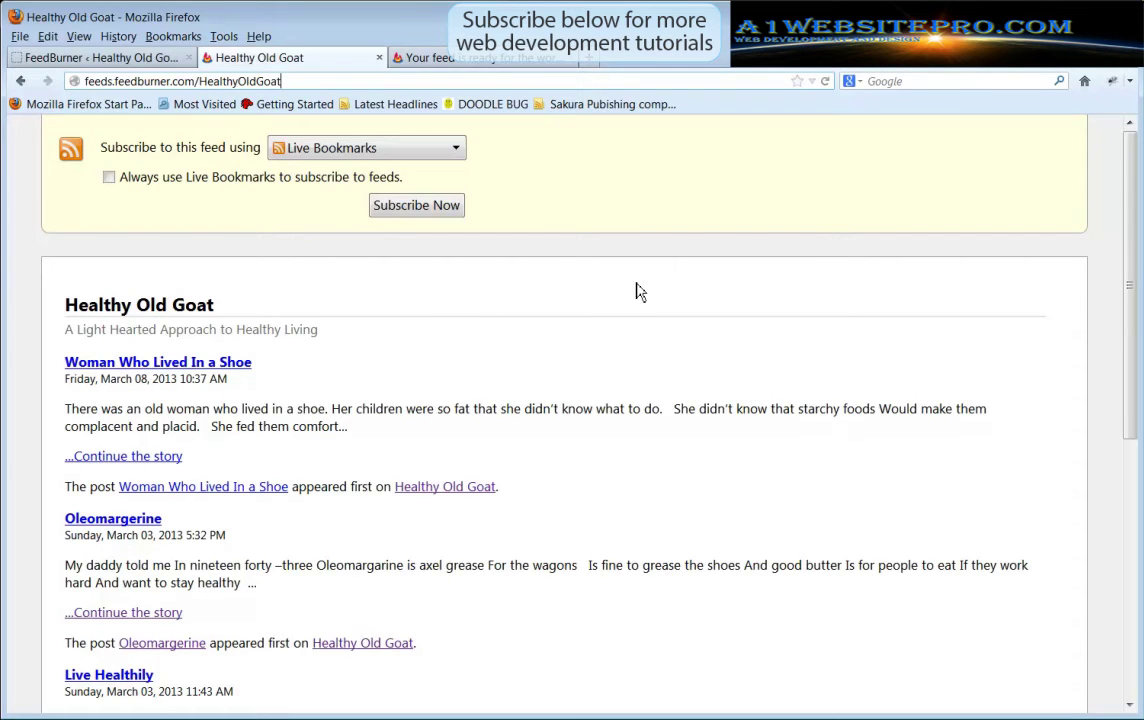
key("ctrl+a")
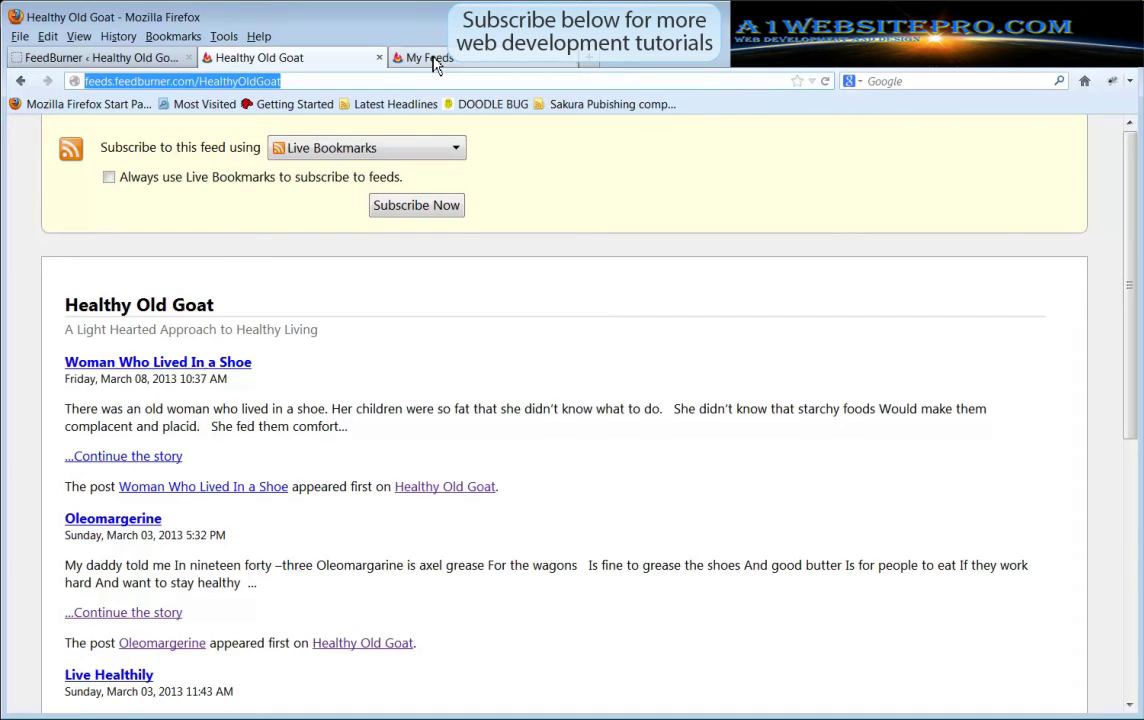
Activate SmartFeed under the Optimize tab for the Healthy Old Goat feed
left_click(432, 58)
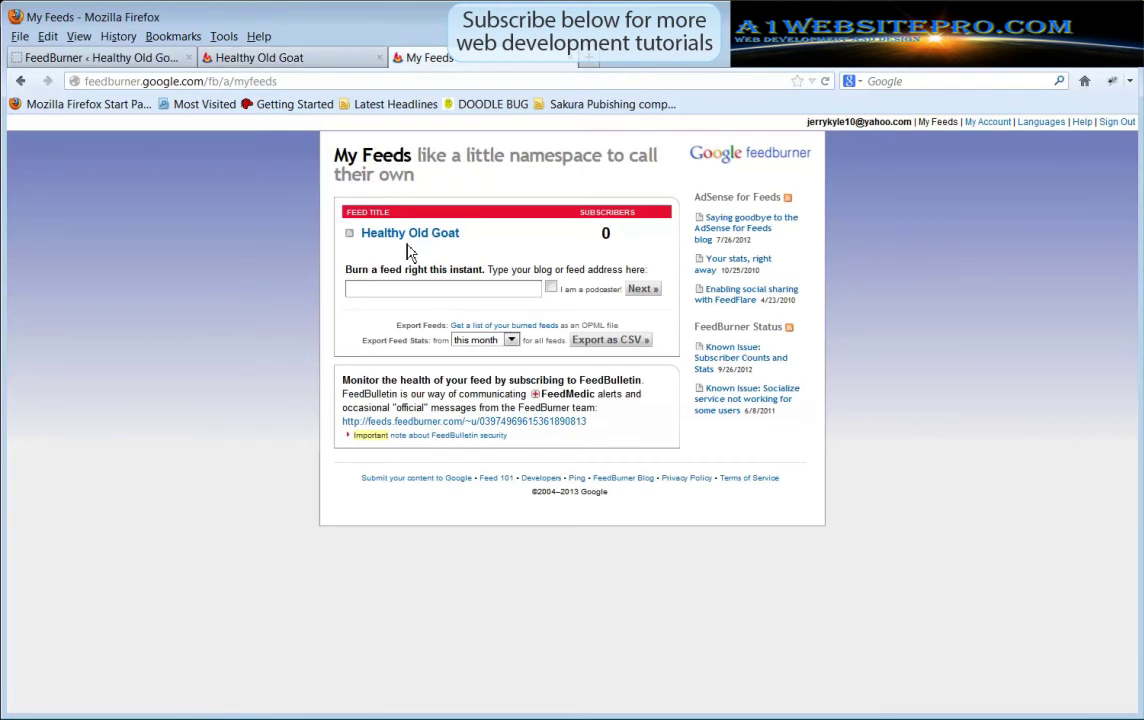
left_click(443, 236)
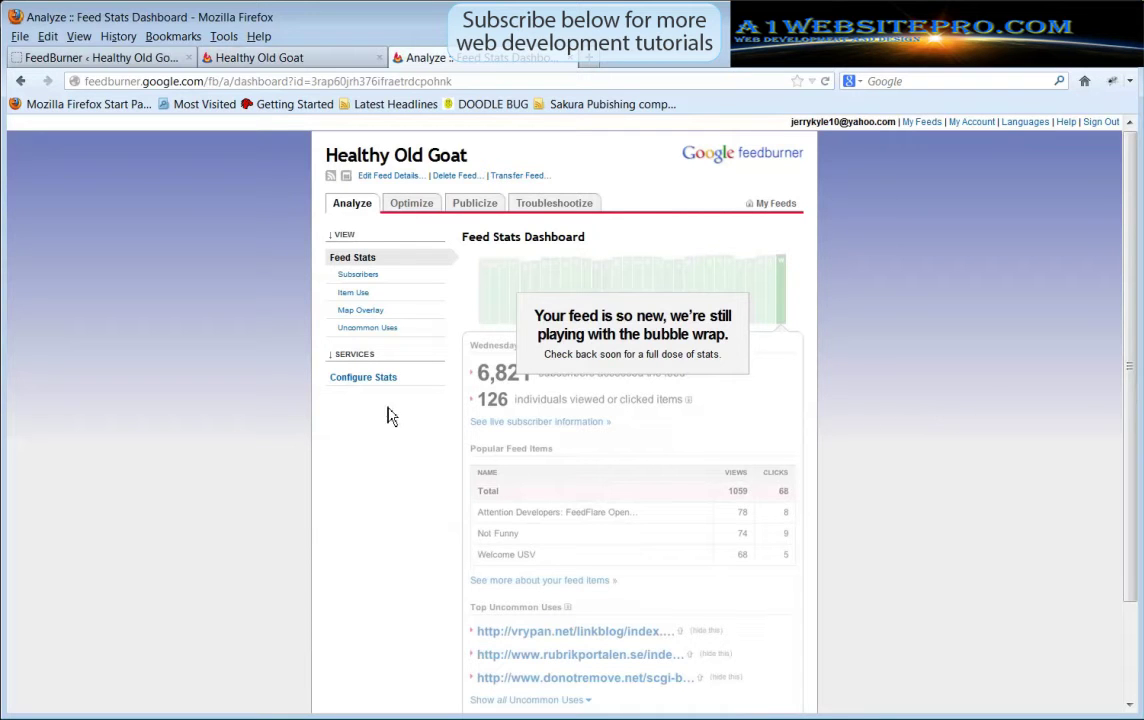
left_click(403, 207)
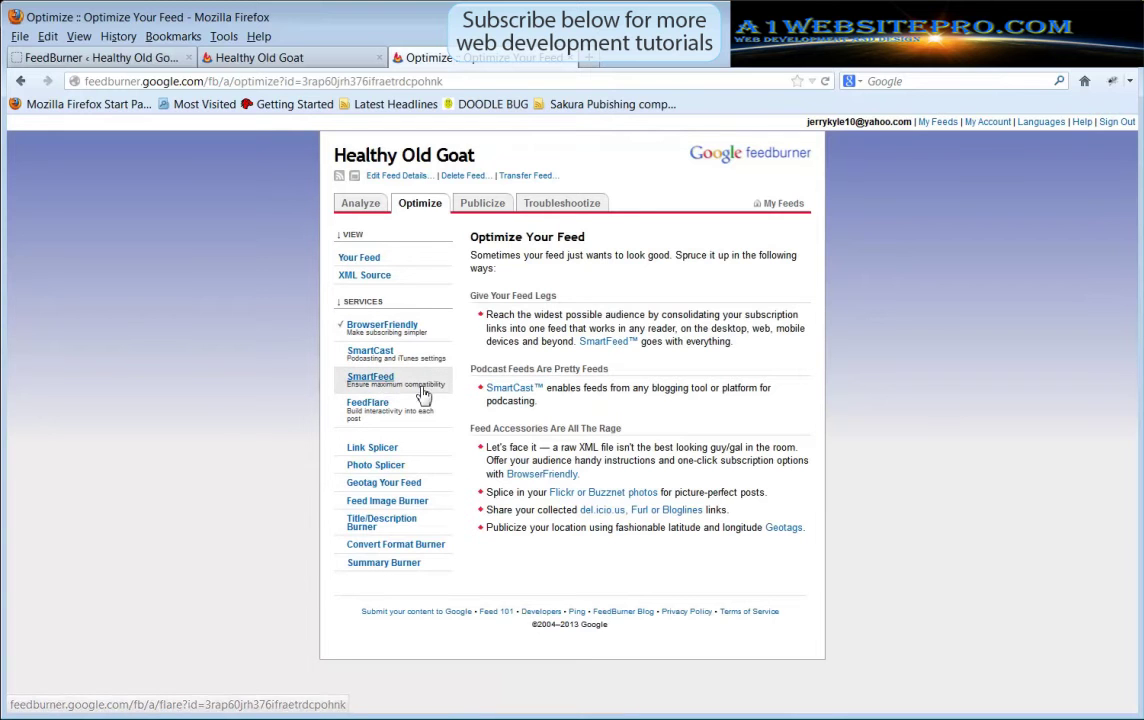
left_click(371, 386)
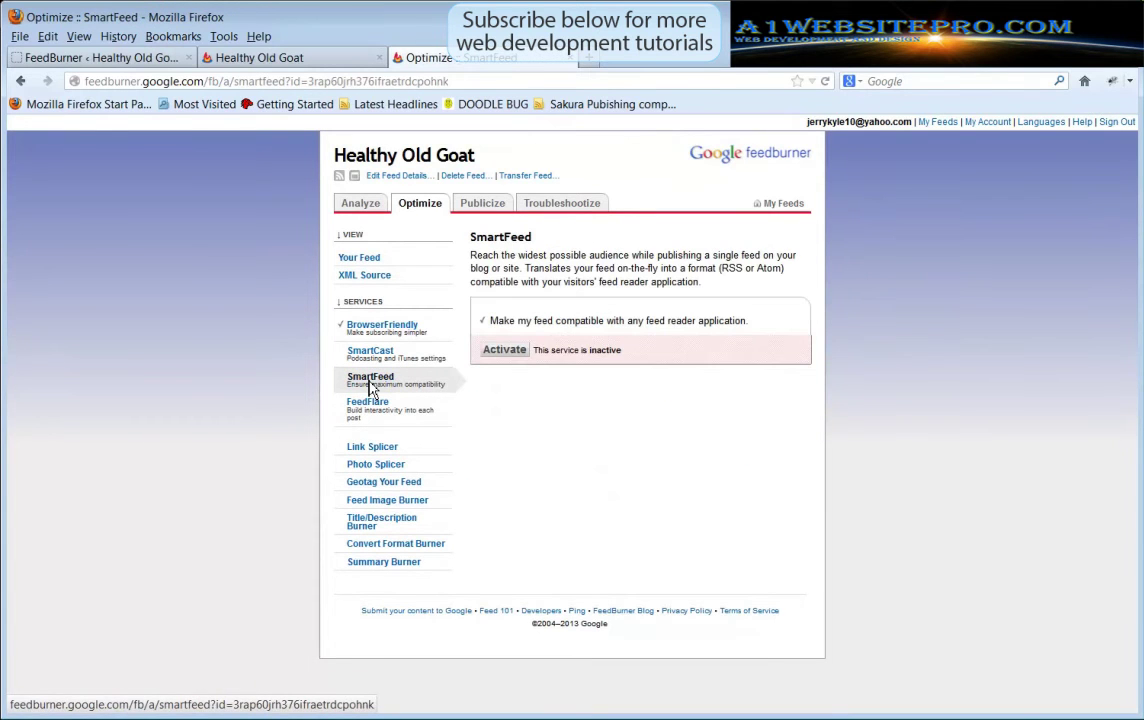
left_click(505, 350)
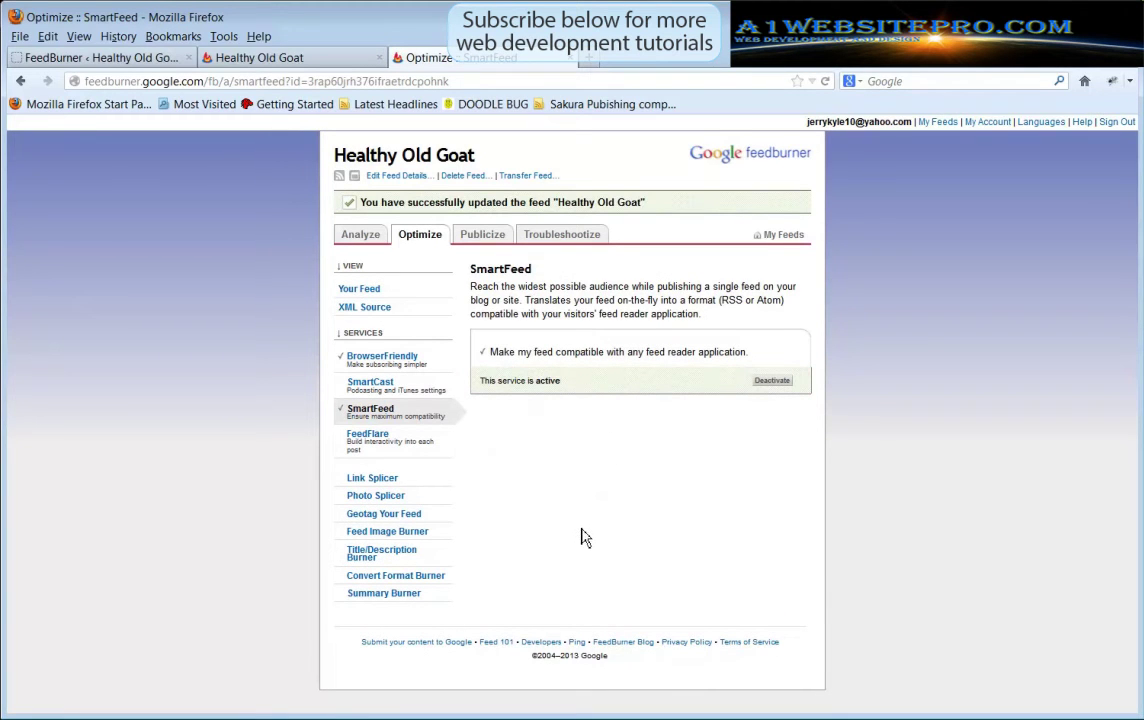
In FeedFlare, tick the Feed boxes from Email The Author through View Creative Commons License
left_click(374, 438)
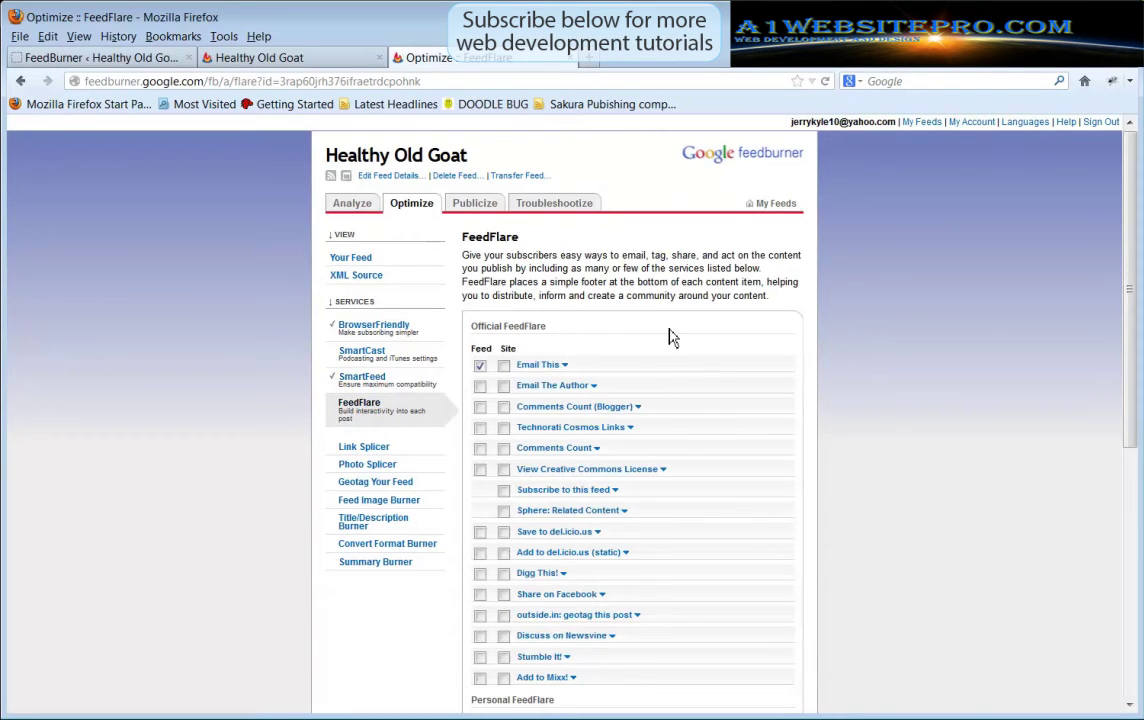
scroll(672, 337, "down", 3)
left_click(480, 241)
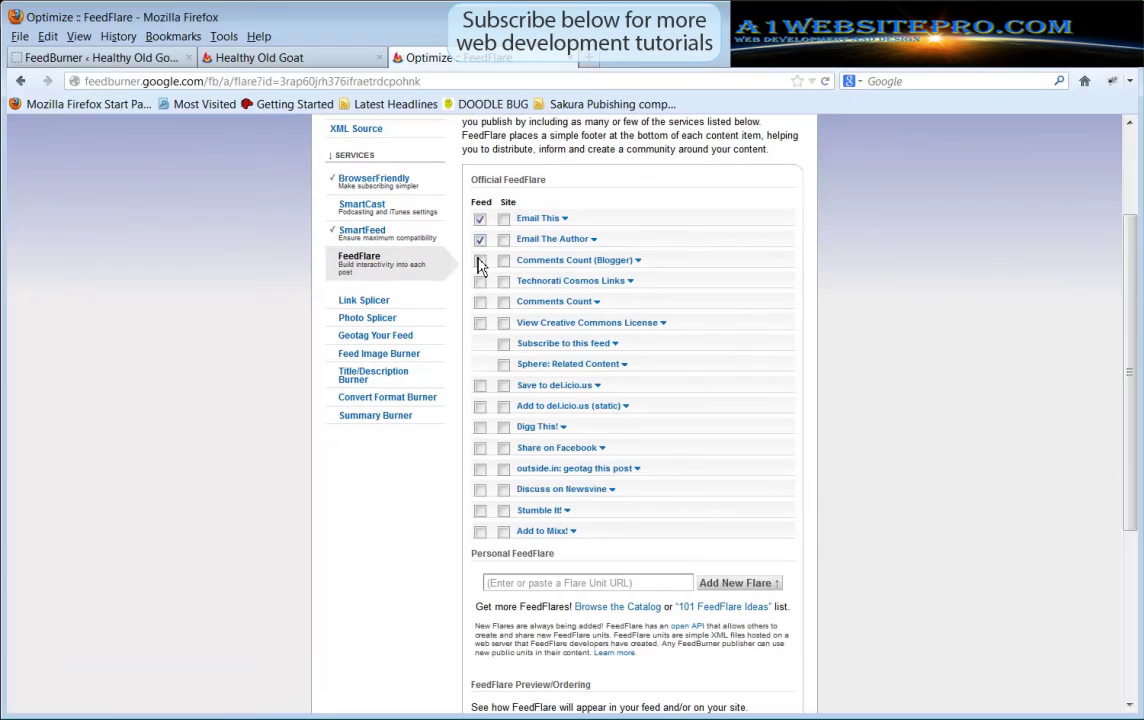
left_click(480, 261)
left_click(480, 281)
left_click(480, 302)
left_click(480, 323)
Tick the Feed boxes from Save to del.icio.us through Stumble It!, then activate FeedFlare
left_click(480, 386)
left_click(480, 407)
left_click(480, 427)
left_click(480, 448)
left_click(480, 469)
left_click(480, 490)
left_click(480, 511)
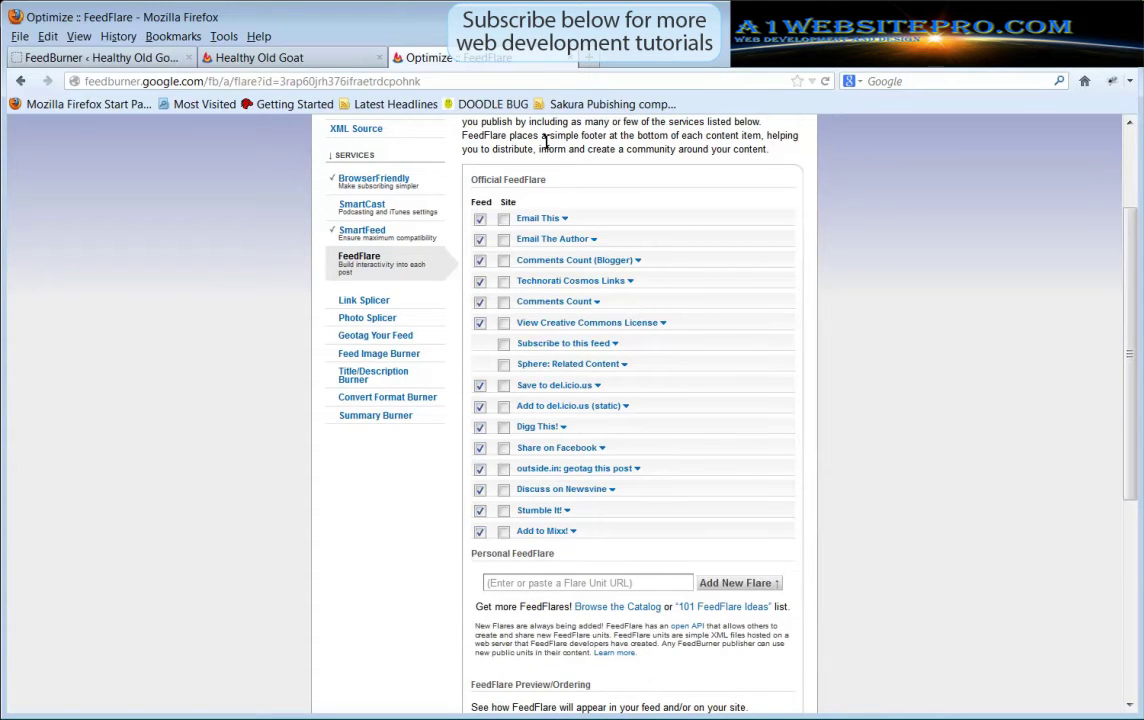
scroll(430, 540, "down", 6)
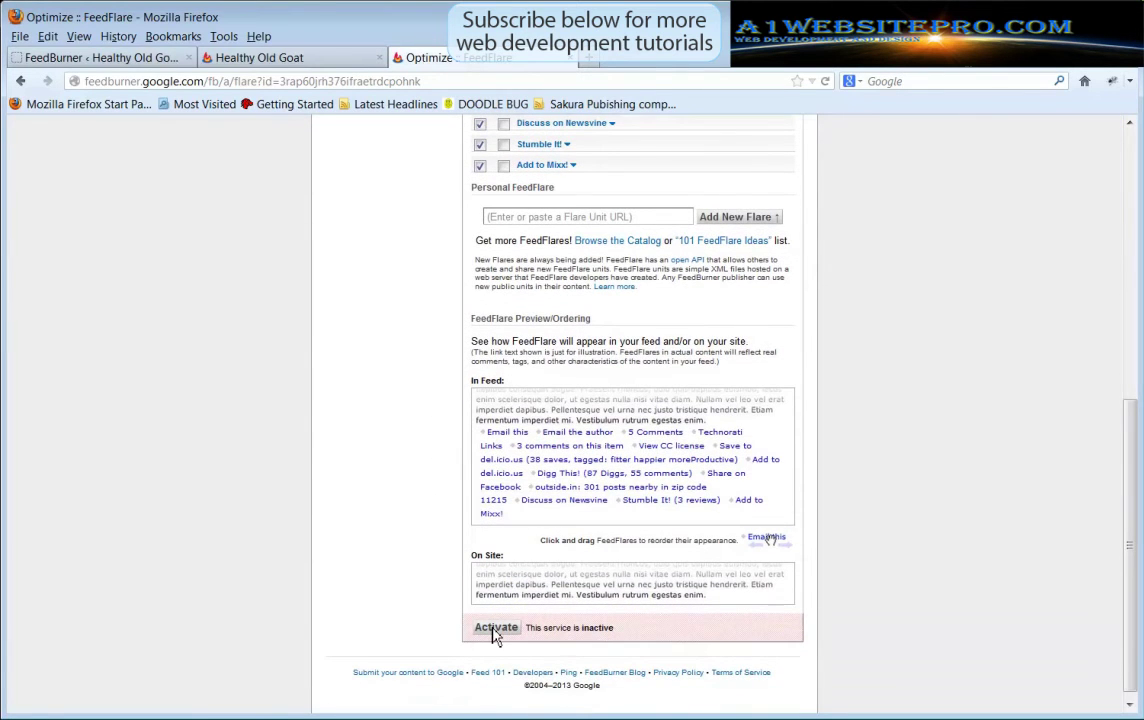
left_click(493, 628)
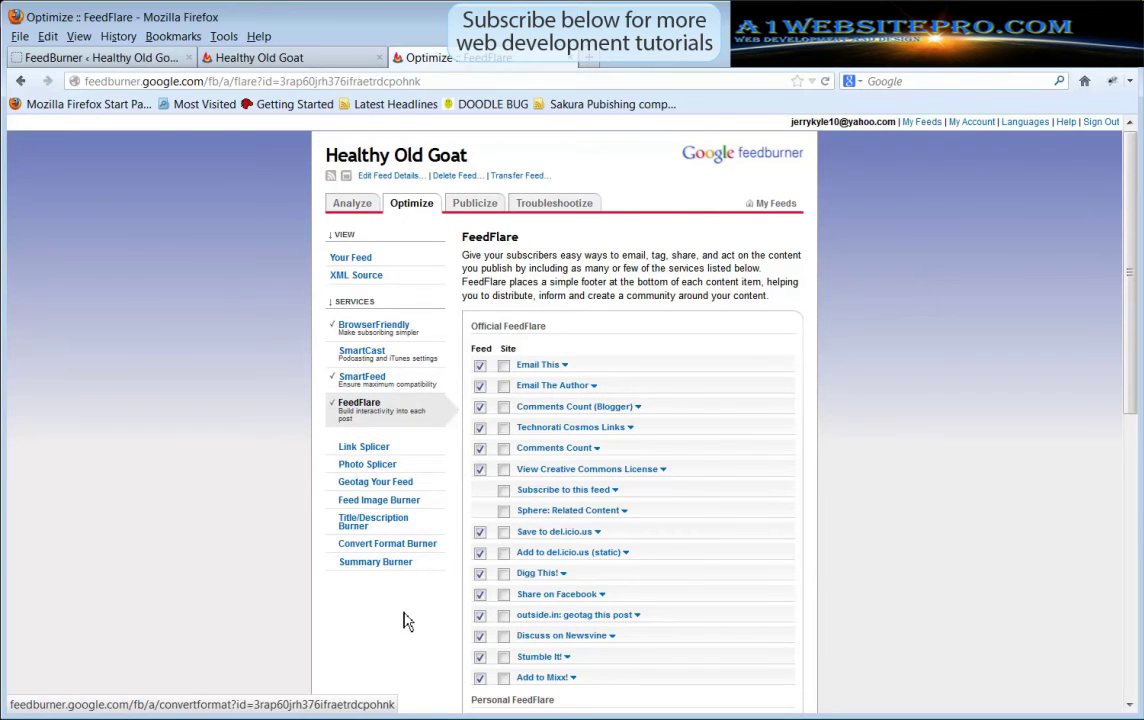
Activate the 468x60 White Headline Animator under Publicize
left_click(478, 204)
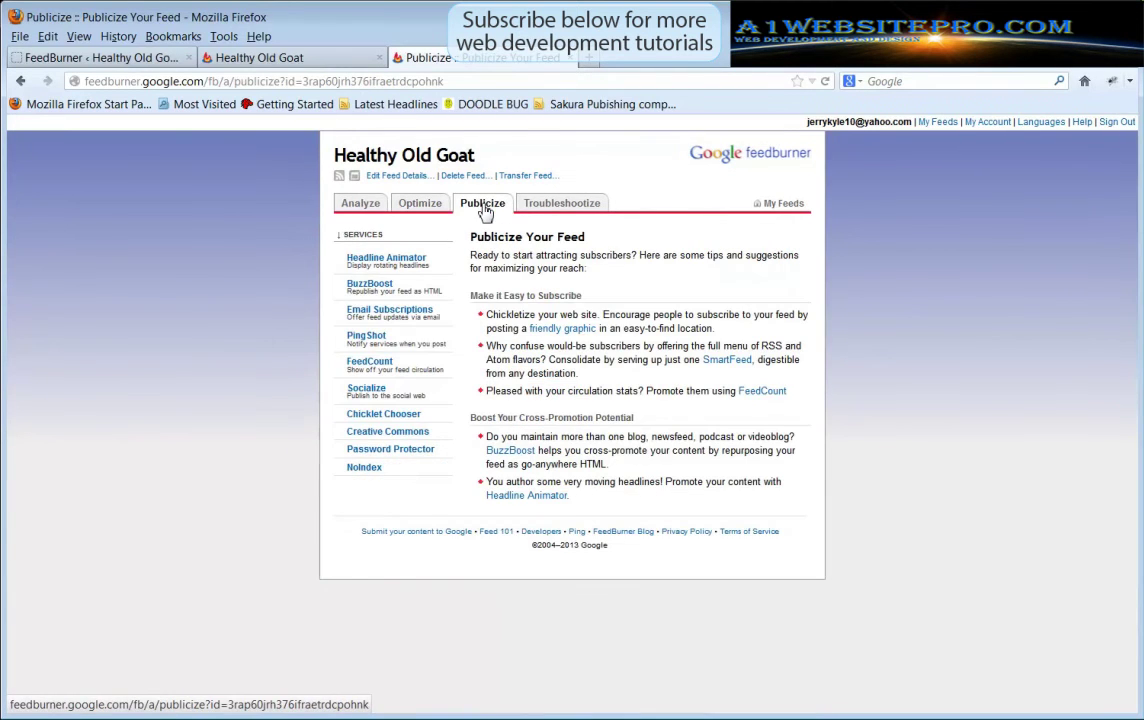
left_click(370, 264)
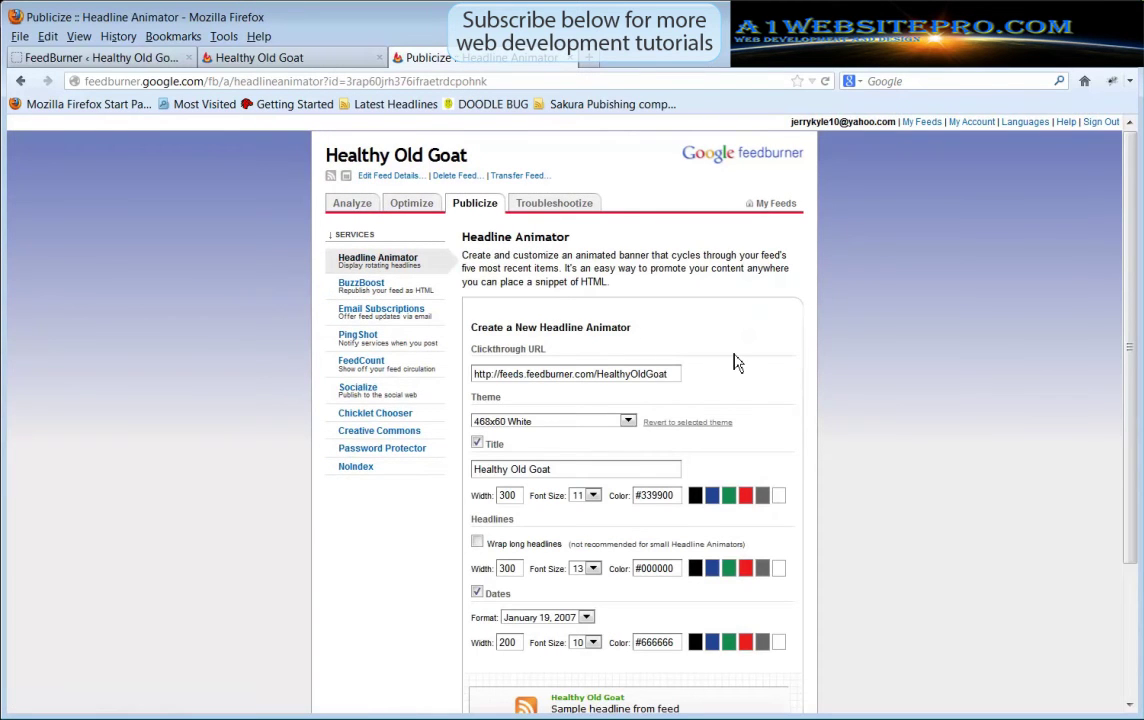
scroll(735, 362, "down", 4)
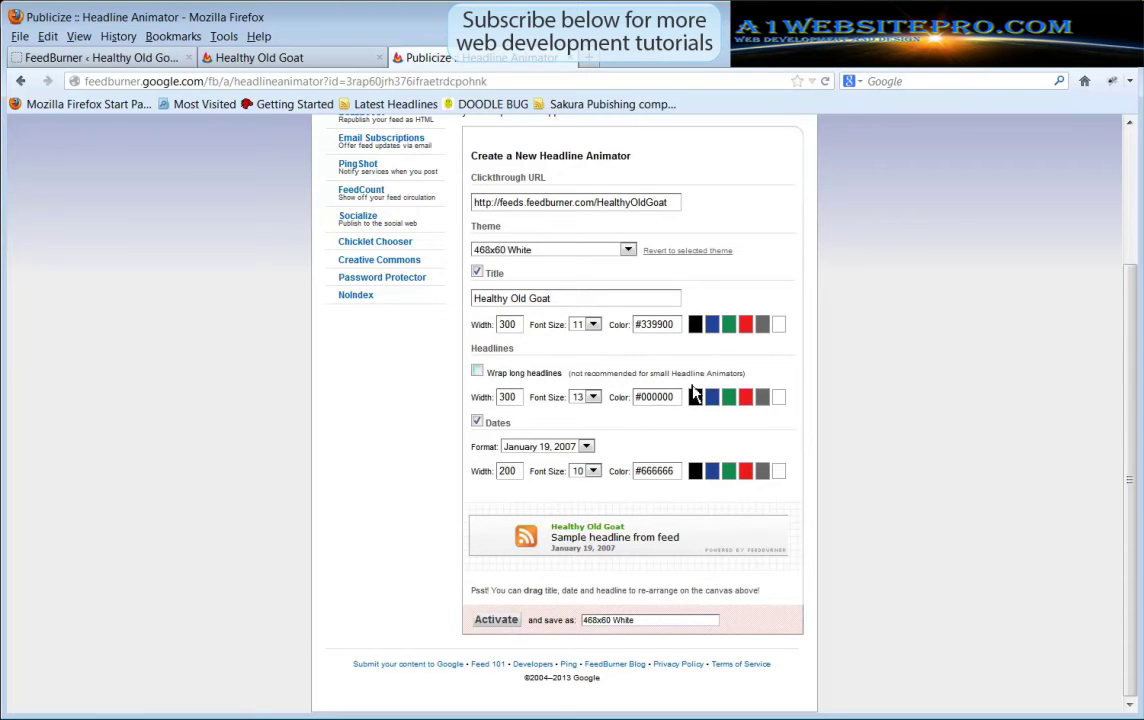
left_click(496, 620)
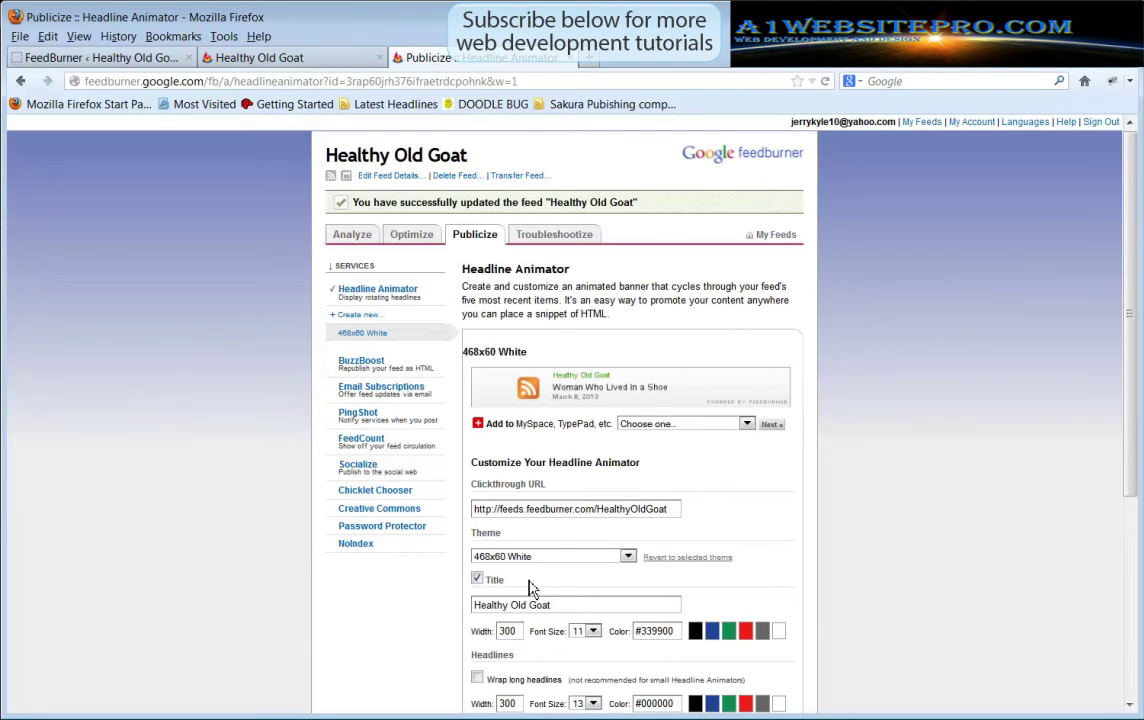
scroll(694, 511, "down", 6)
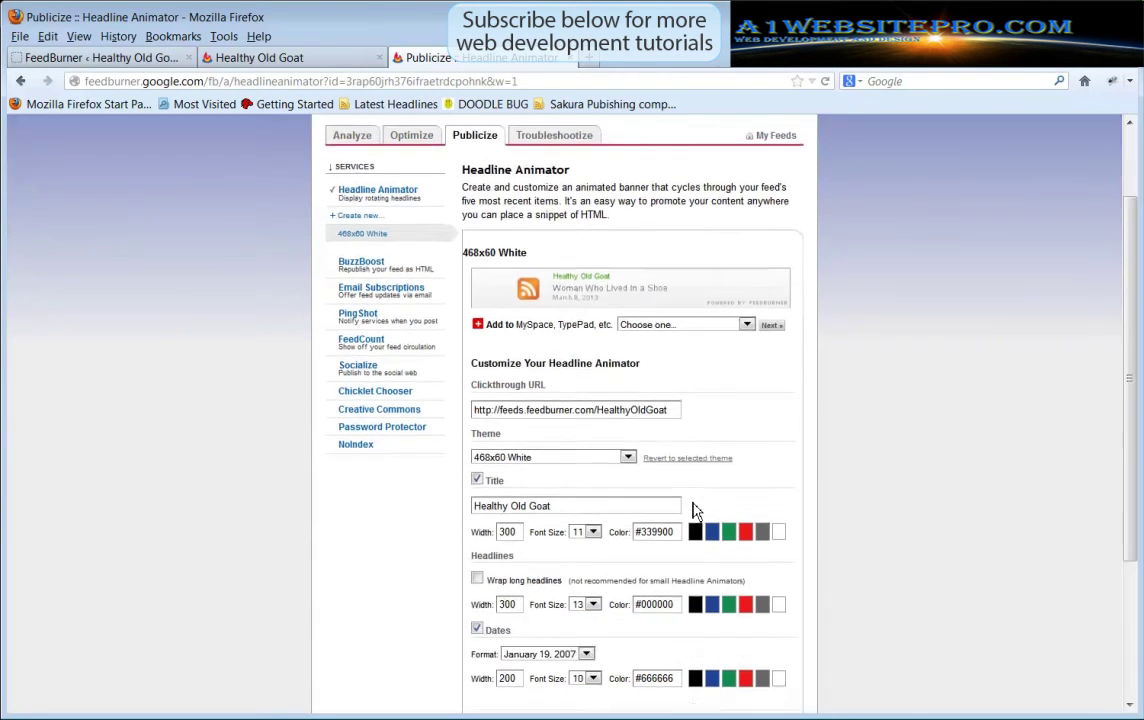
scroll(708, 418, "up", 7)
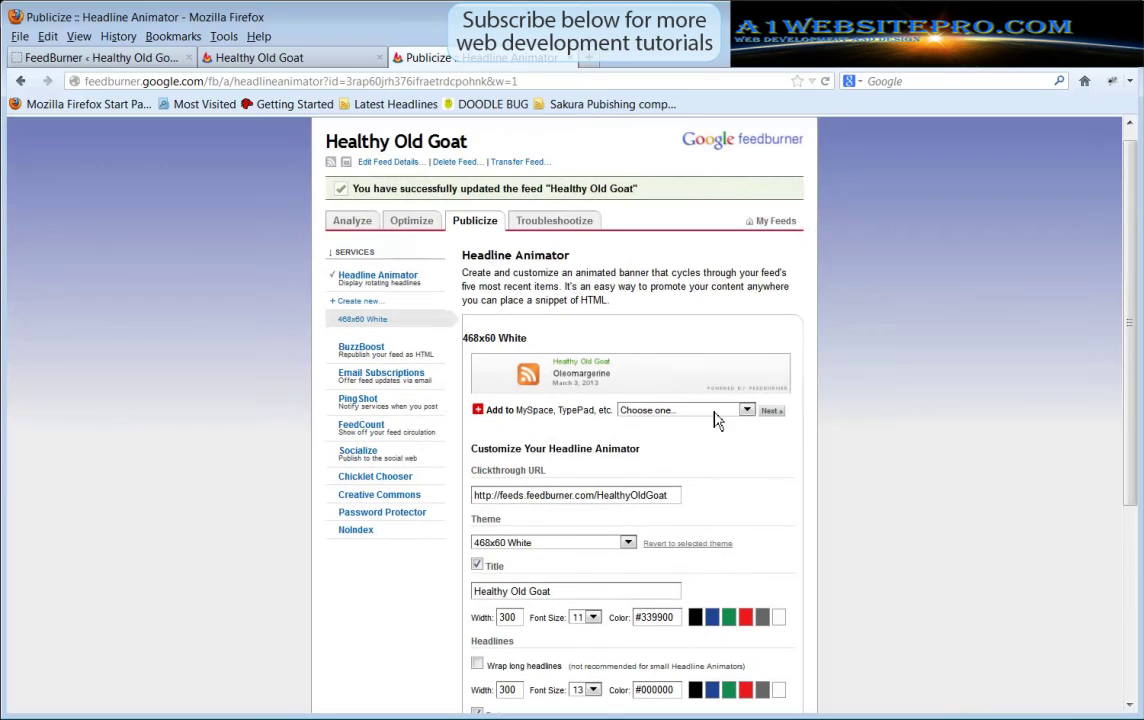
Choose 'Other (just gimme the code)' and copy the animator's HTML embed code
left_click(714, 412)
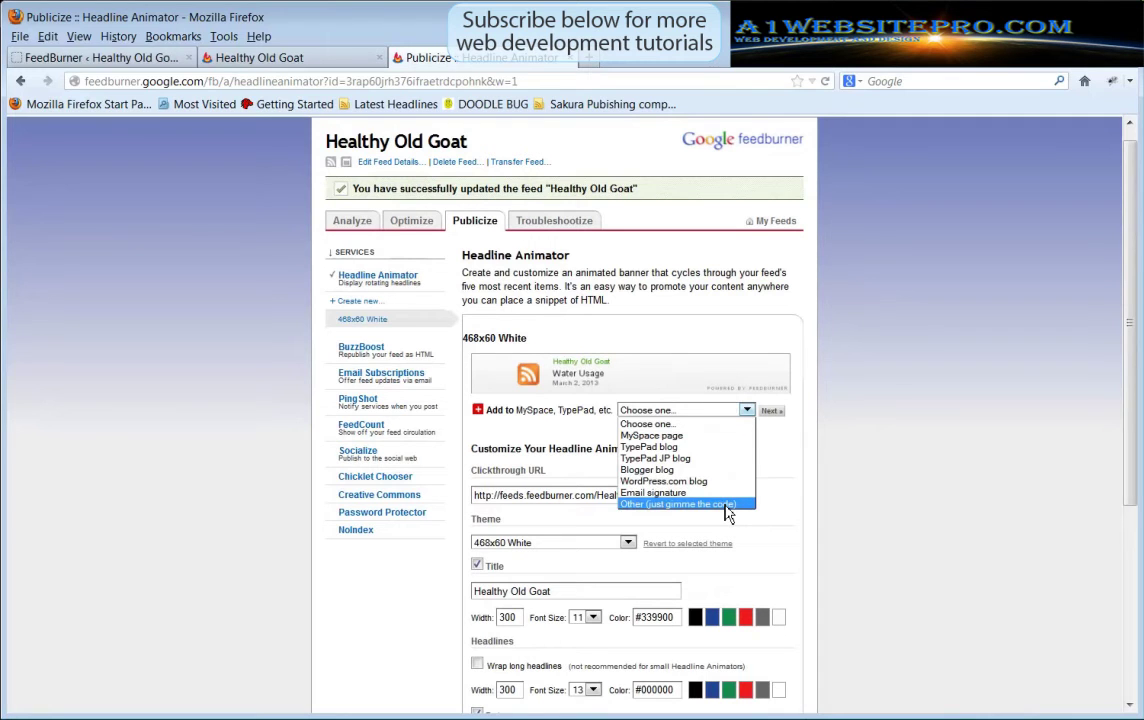
left_click(725, 506)
left_click(777, 413)
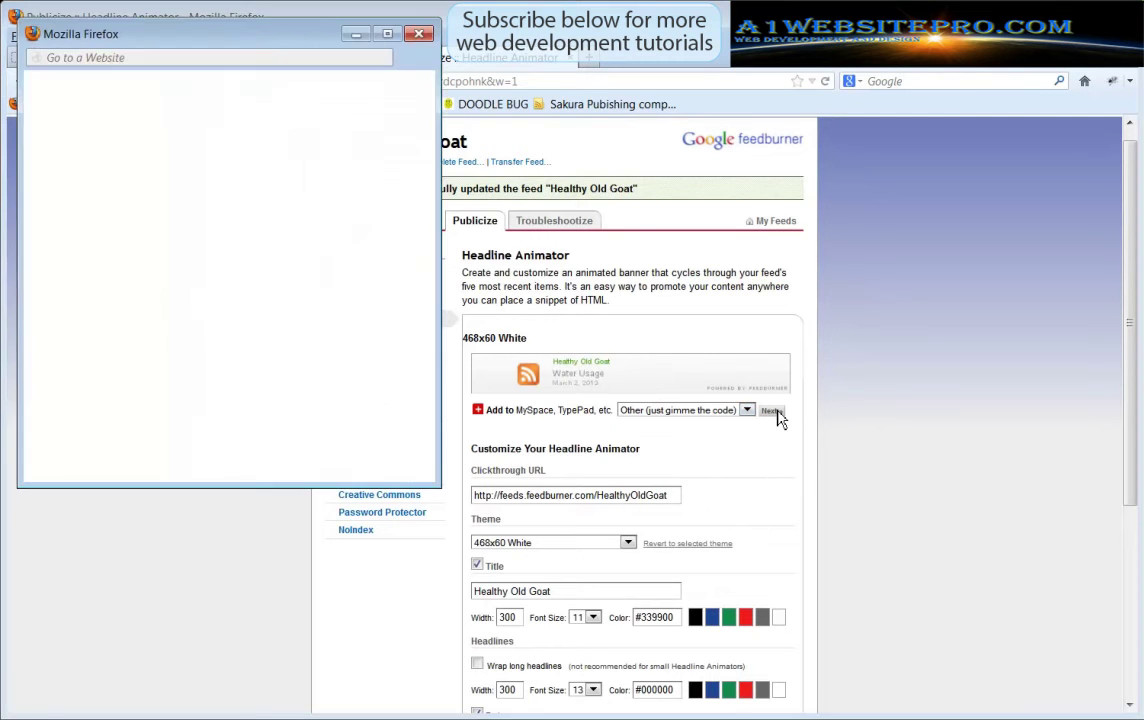
left_click_drag(258, 45, 648, 158)
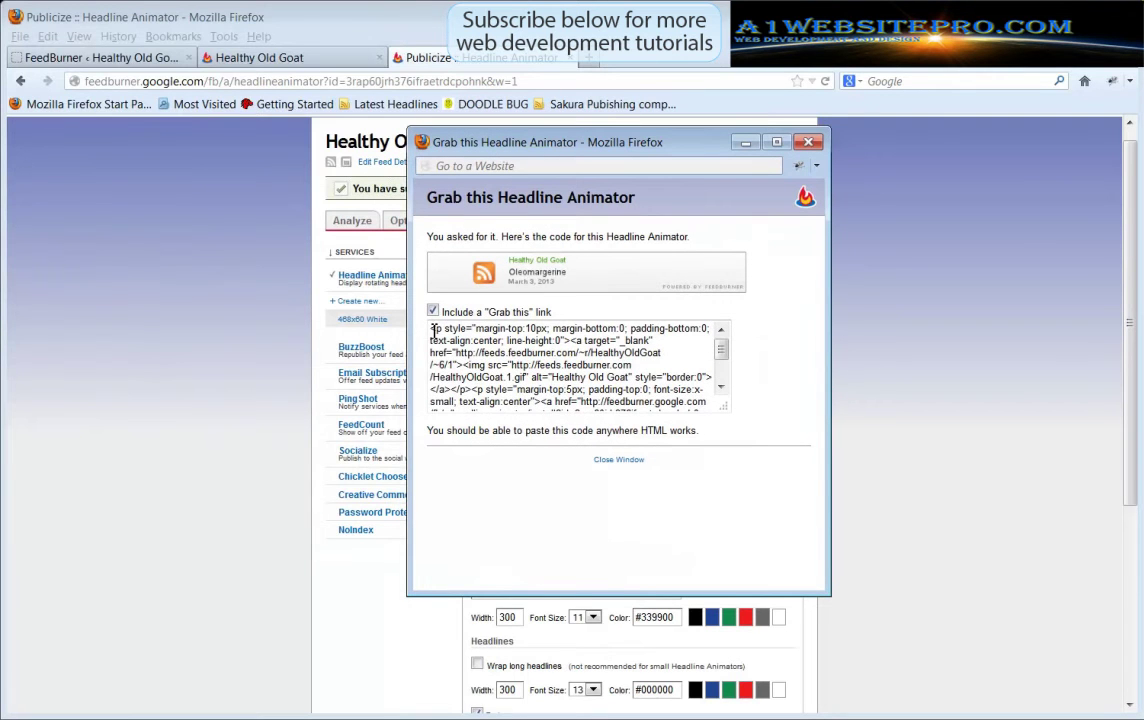
left_click_drag(432, 328, 722, 431)
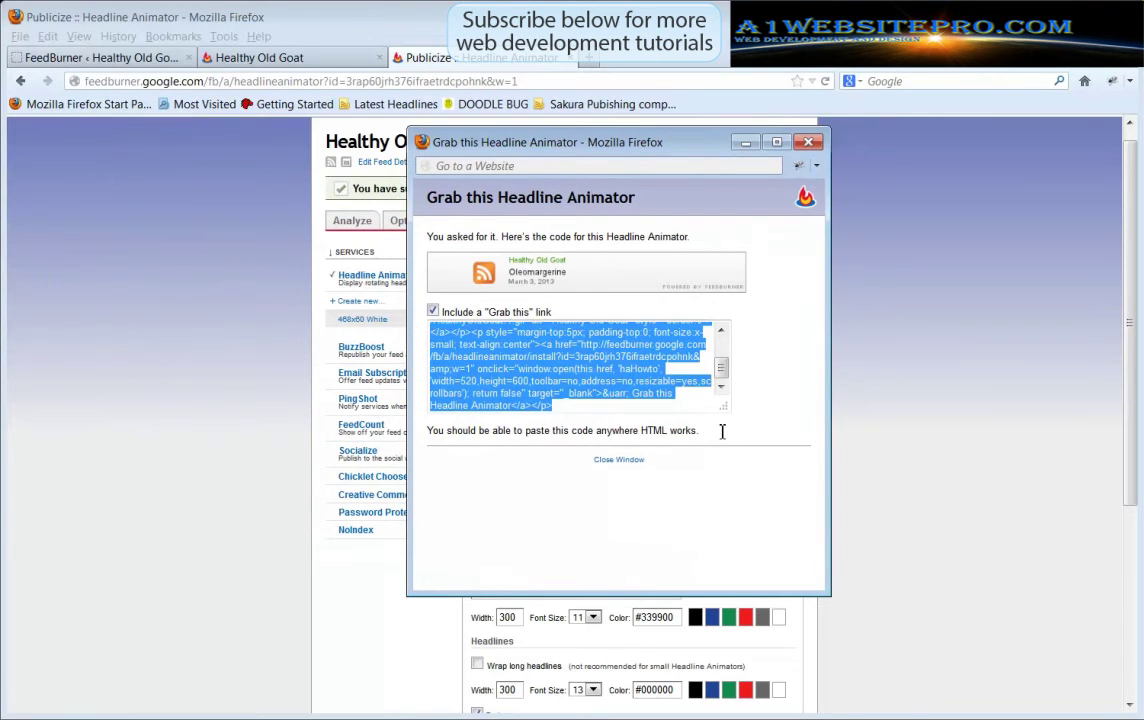
right_click(592, 365)
left_click(631, 417)
Add a Text widget to Footer Area One on the WordPress widgets page
left_click(126, 60)
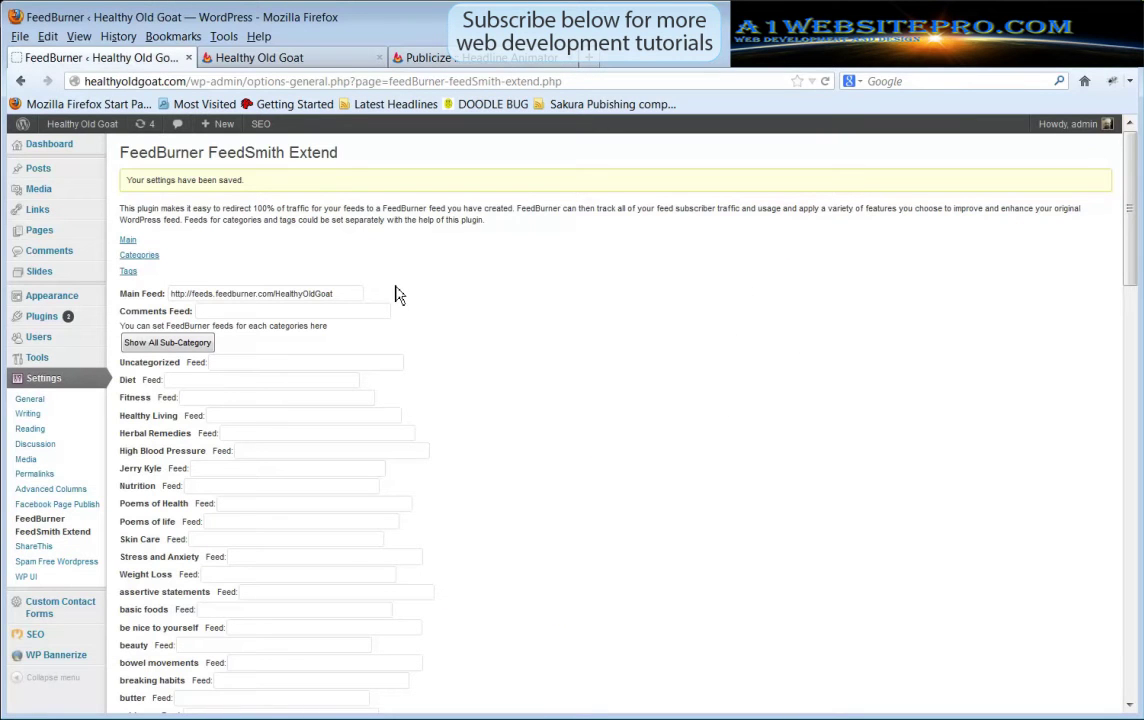
mouse_move(80, 299)
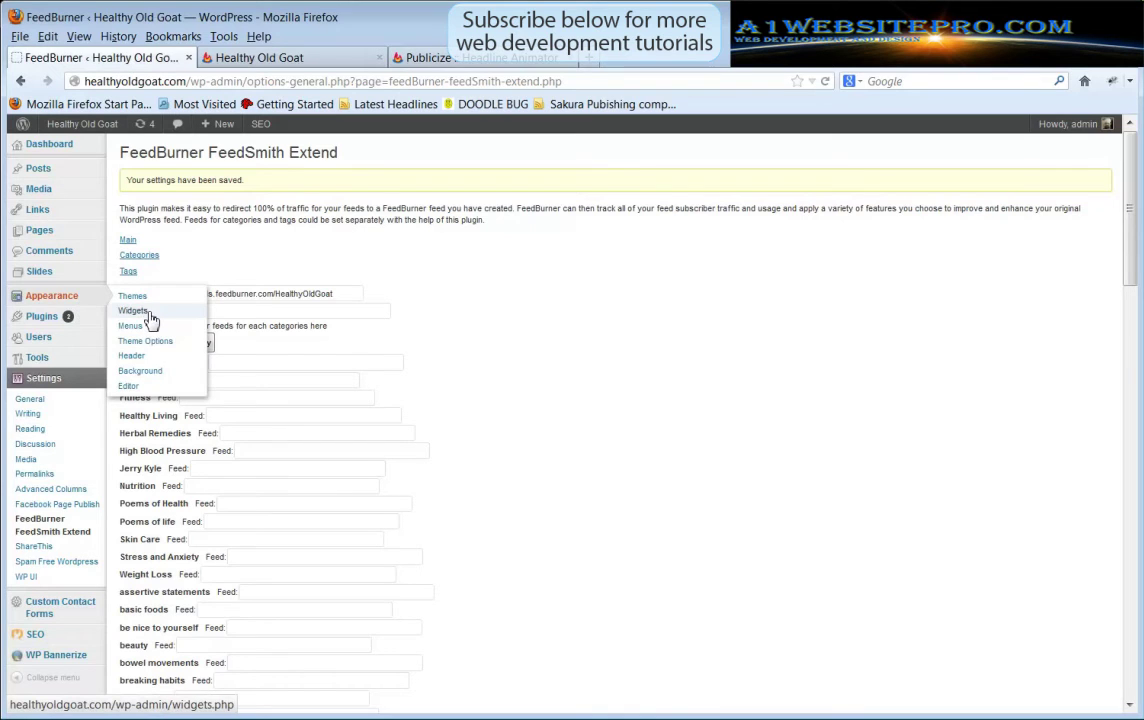
left_click(148, 314)
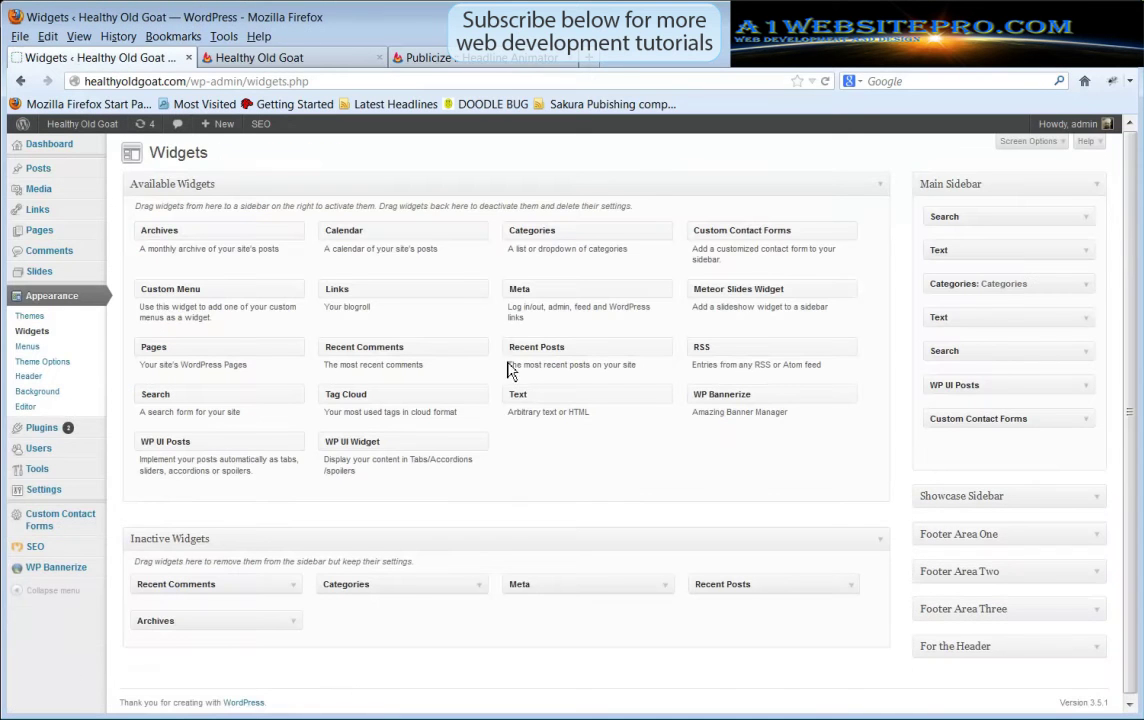
left_click(1092, 536)
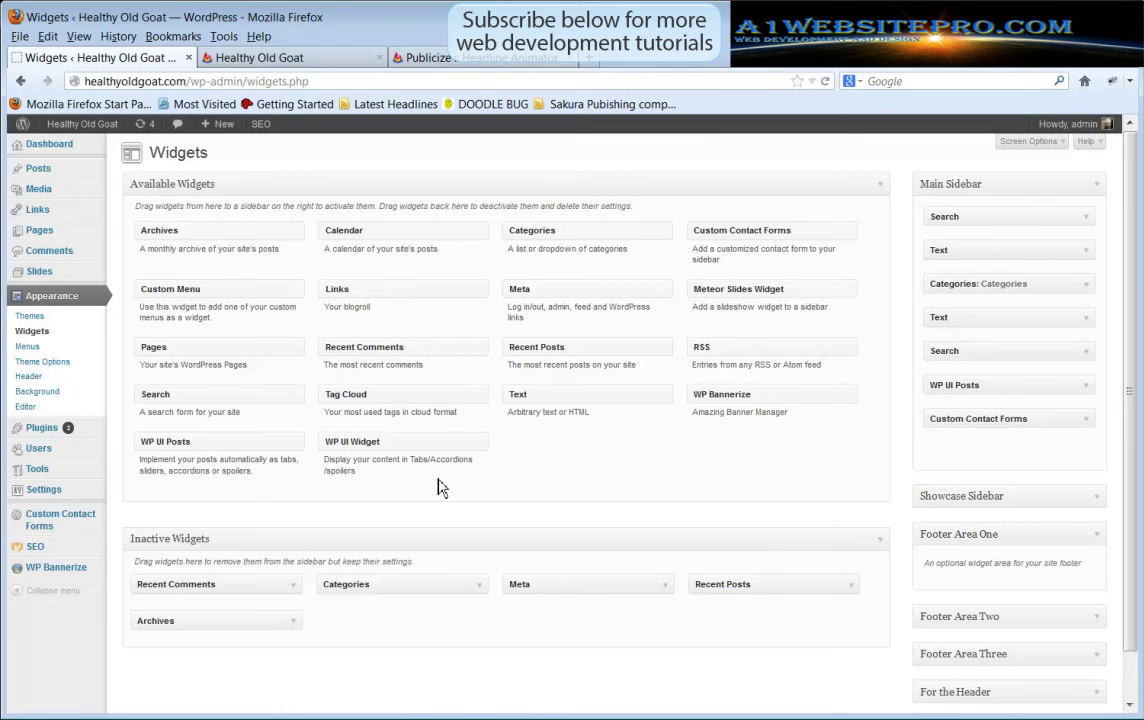
left_click_drag(563, 395, 999, 590)
Paste the Headline Animator code into the Text widget, save it and collapse it
scroll(886, 577, "down", 3)
right_click(887, 573)
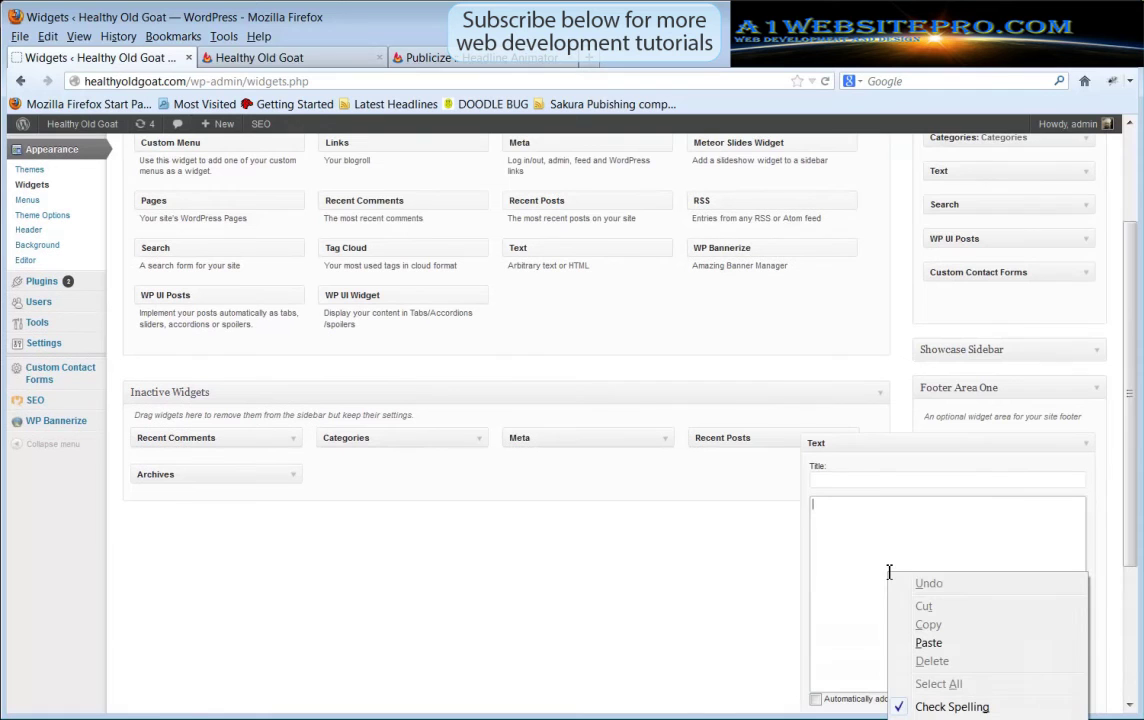
left_click(928, 642)
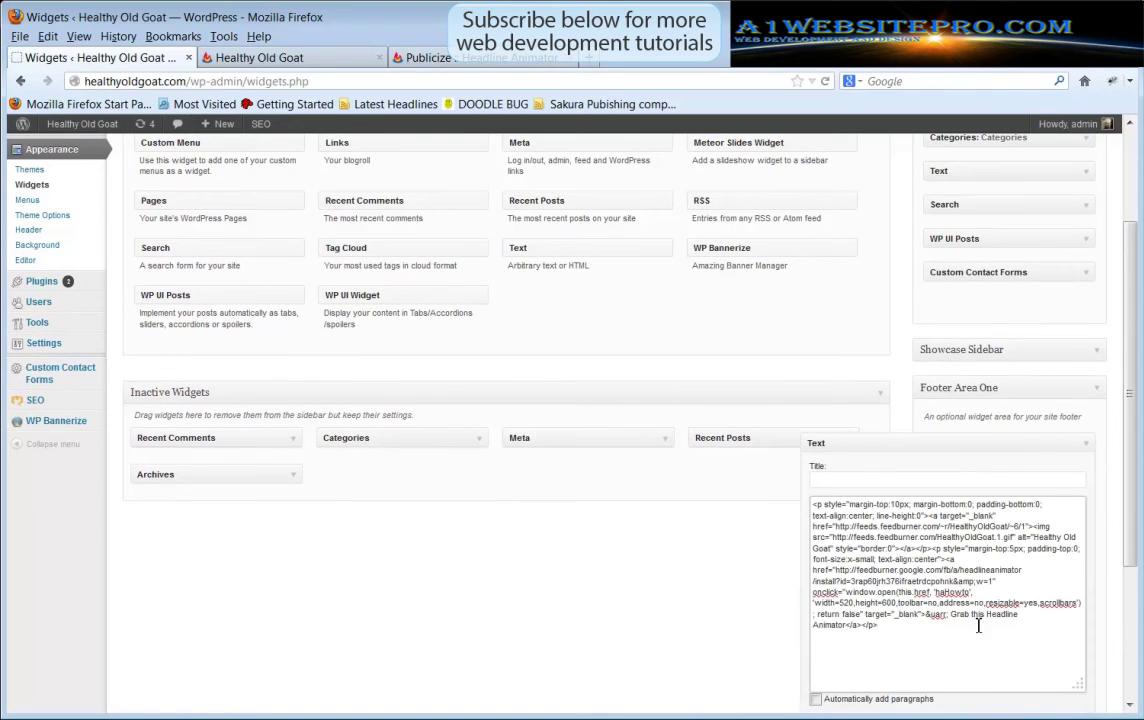
scroll(979, 626, "down", 3)
left_click(1070, 512)
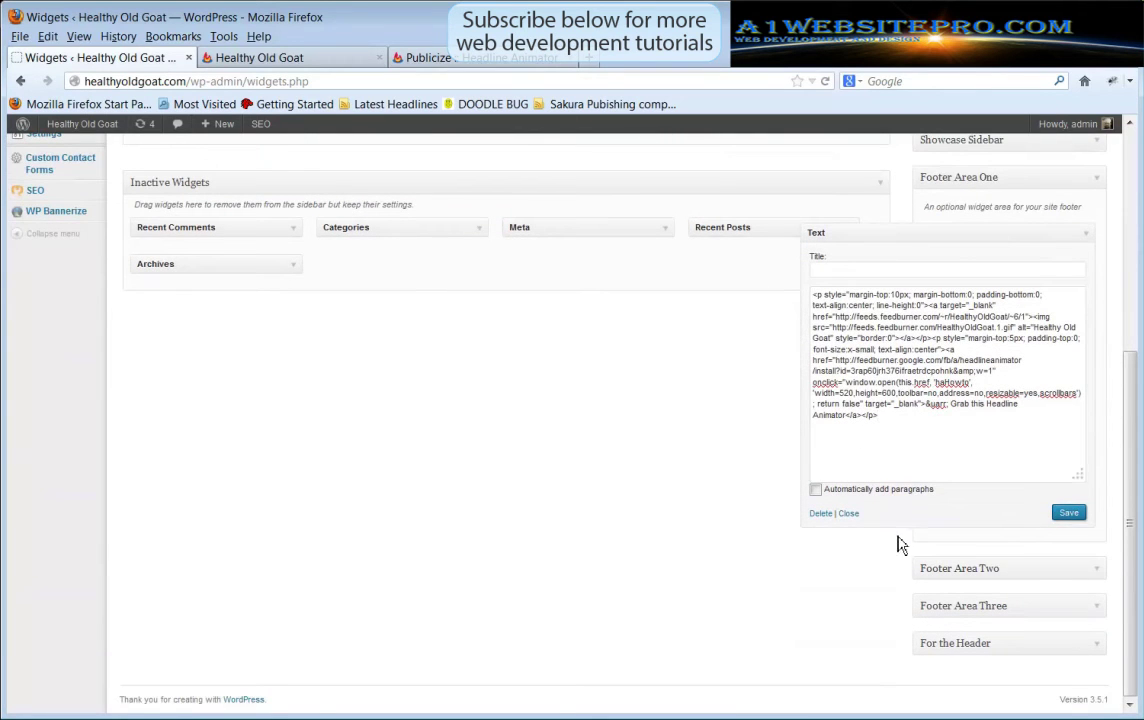
left_click(850, 514)
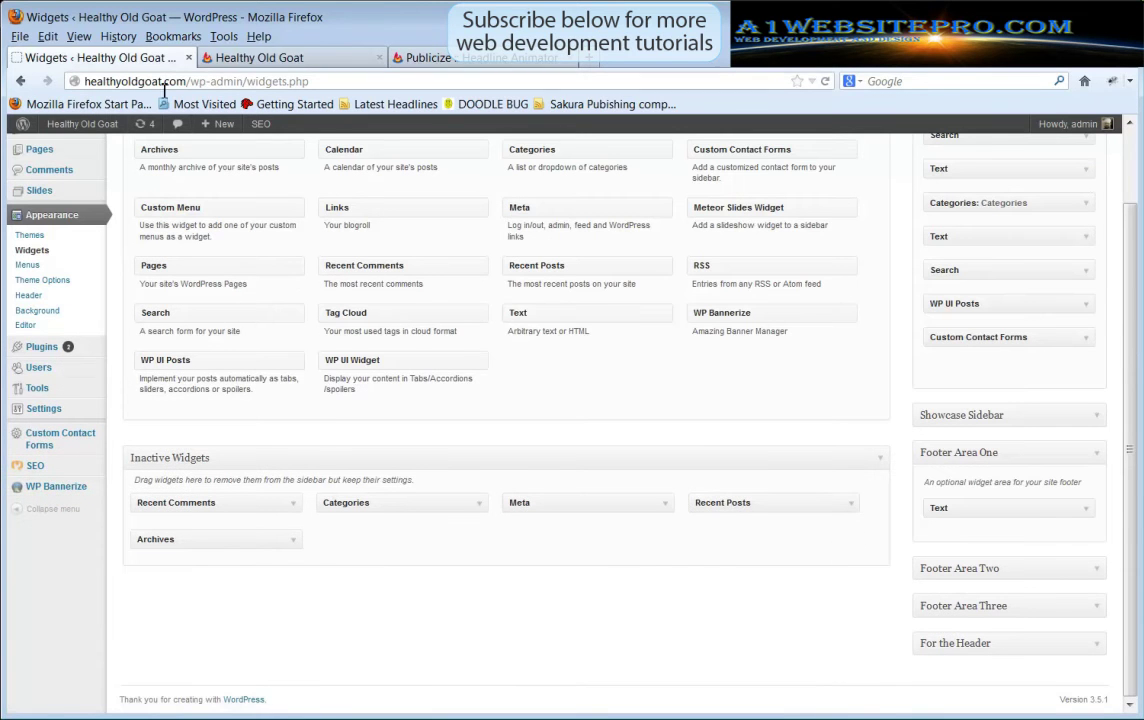
Check the Headline Animator banner in the live site's footer, then return to FeedBurner
middle_click(105, 134)
left_click(262, 60)
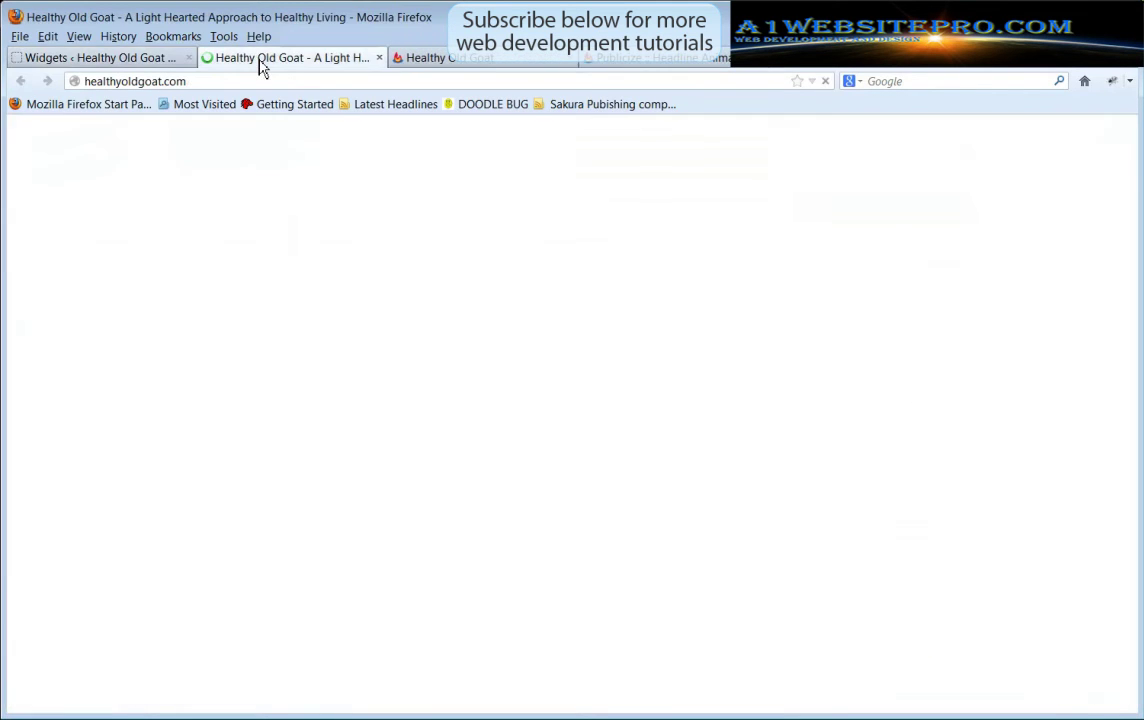
scroll(100, 268, "down", 5)
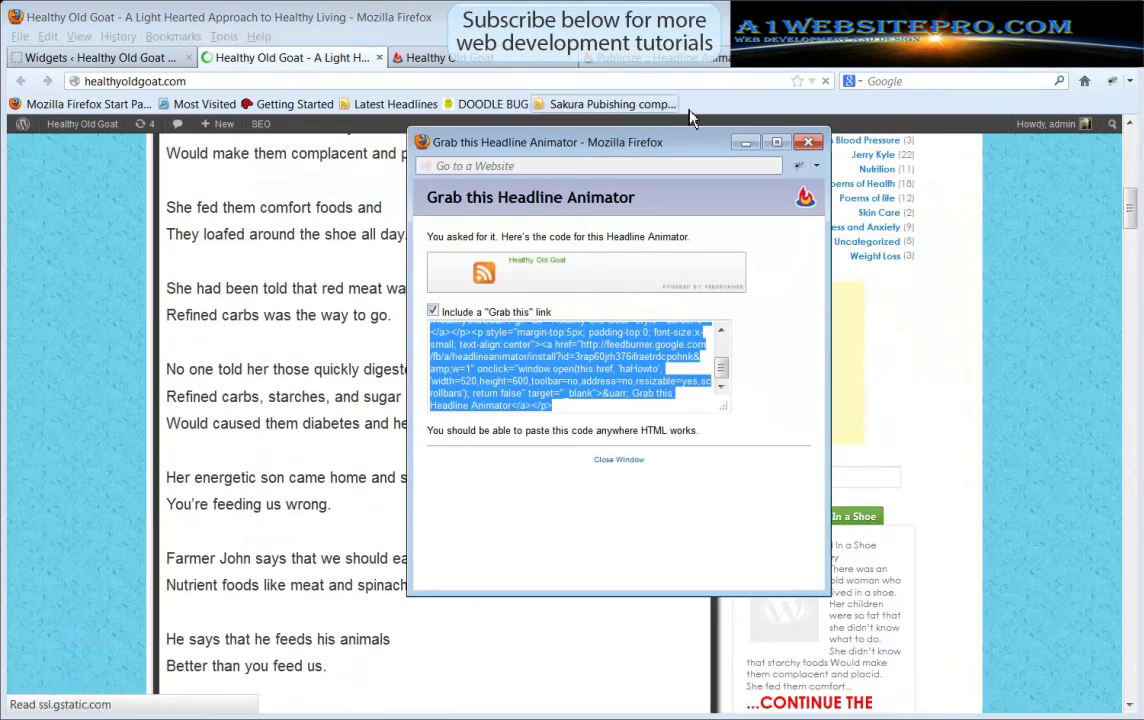
left_click(808, 143)
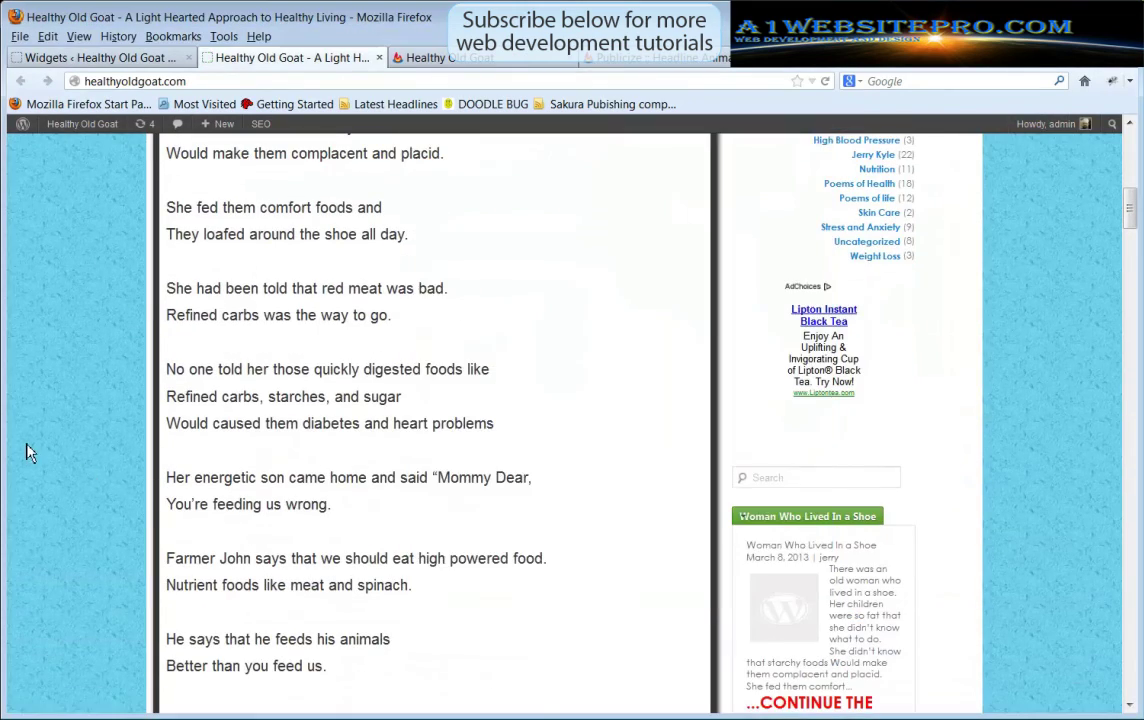
scroll(82, 440, "down", 10)
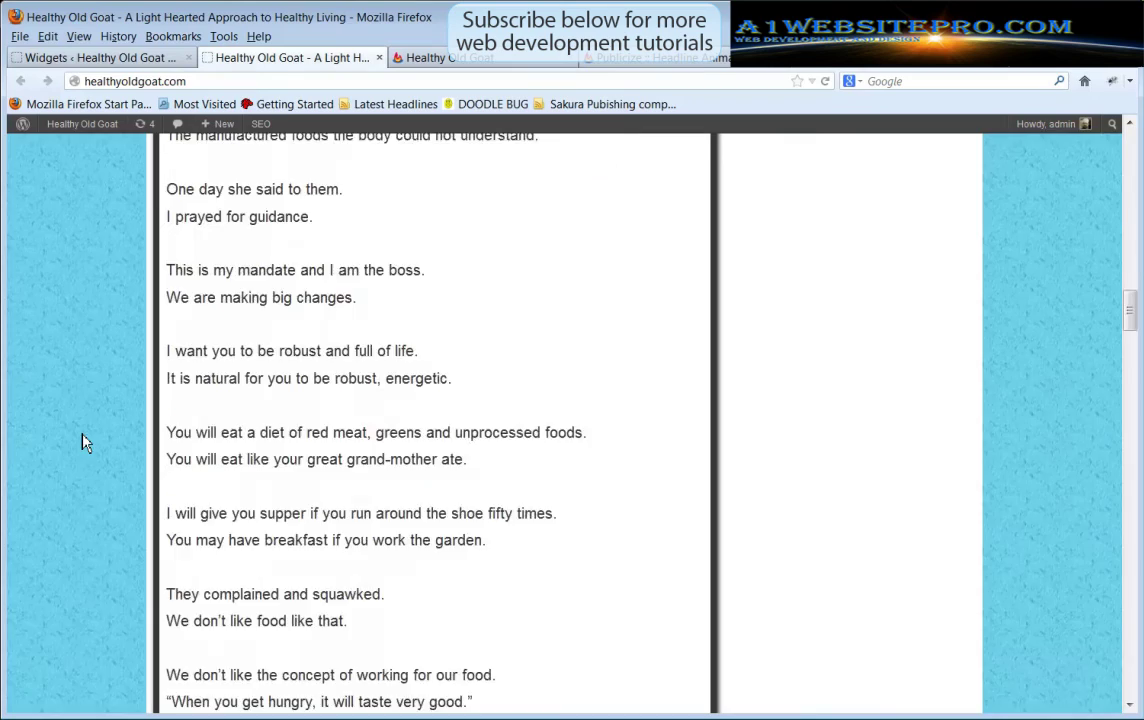
scroll(82, 440, "down", 7)
left_click_drag(1128, 378, 1126, 684)
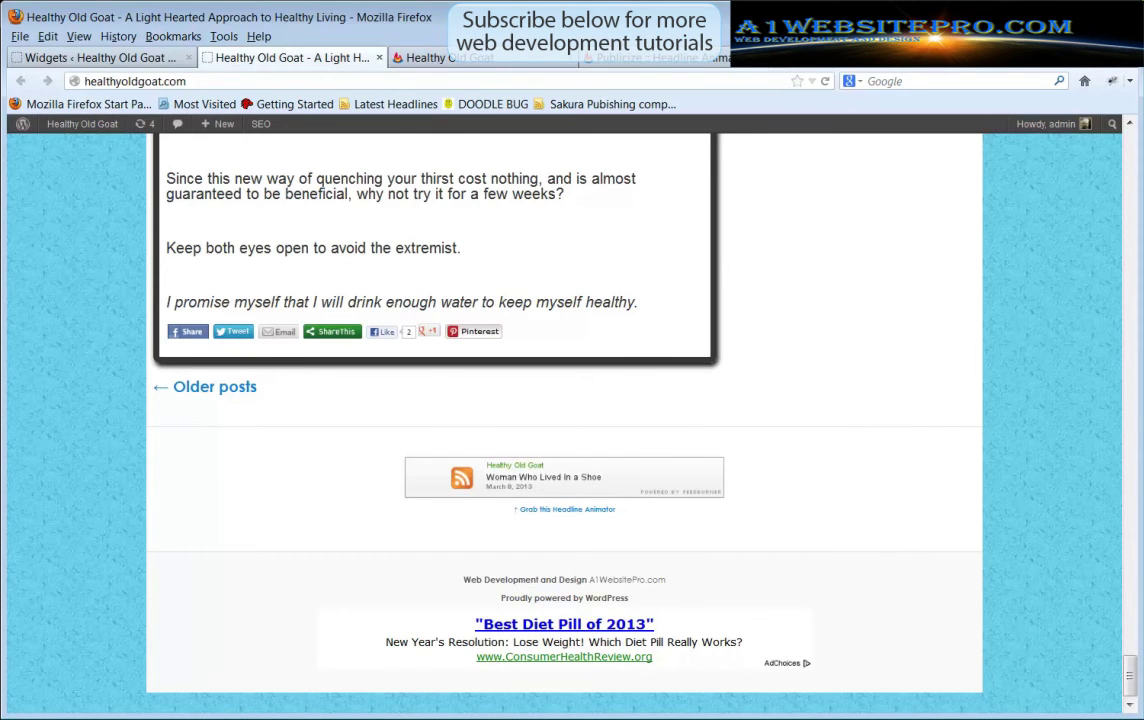
left_click(649, 60)
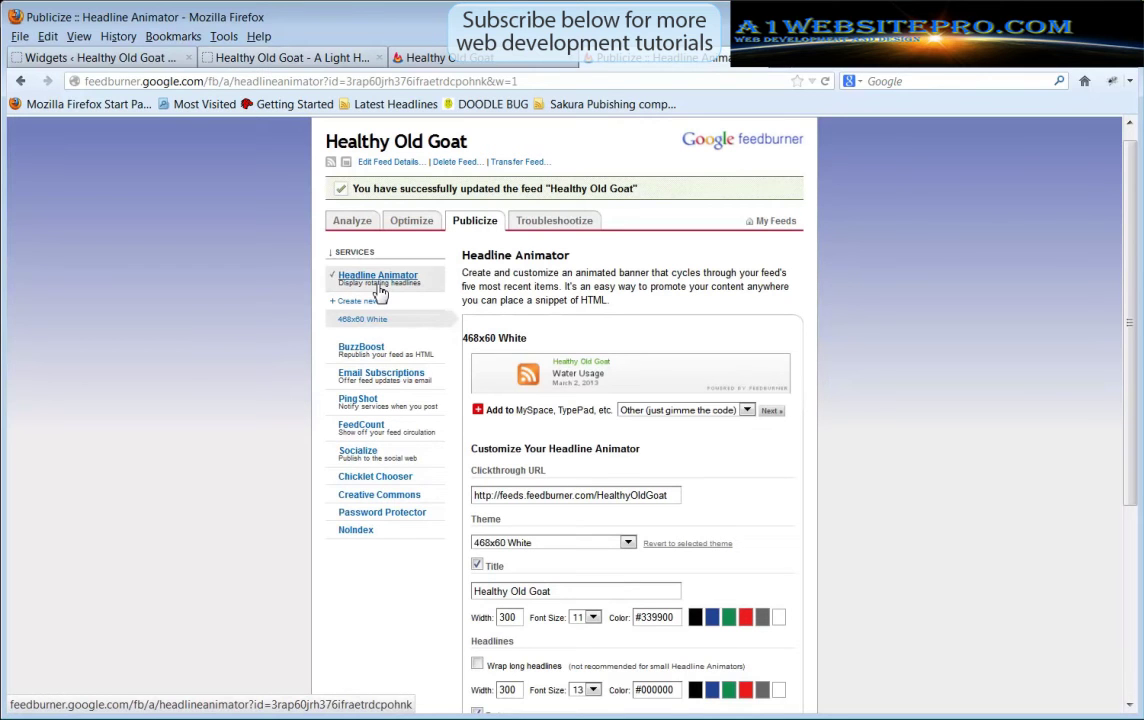
Open the BuzzBoost settings and keep the number of items shown at 3
left_click(362, 357)
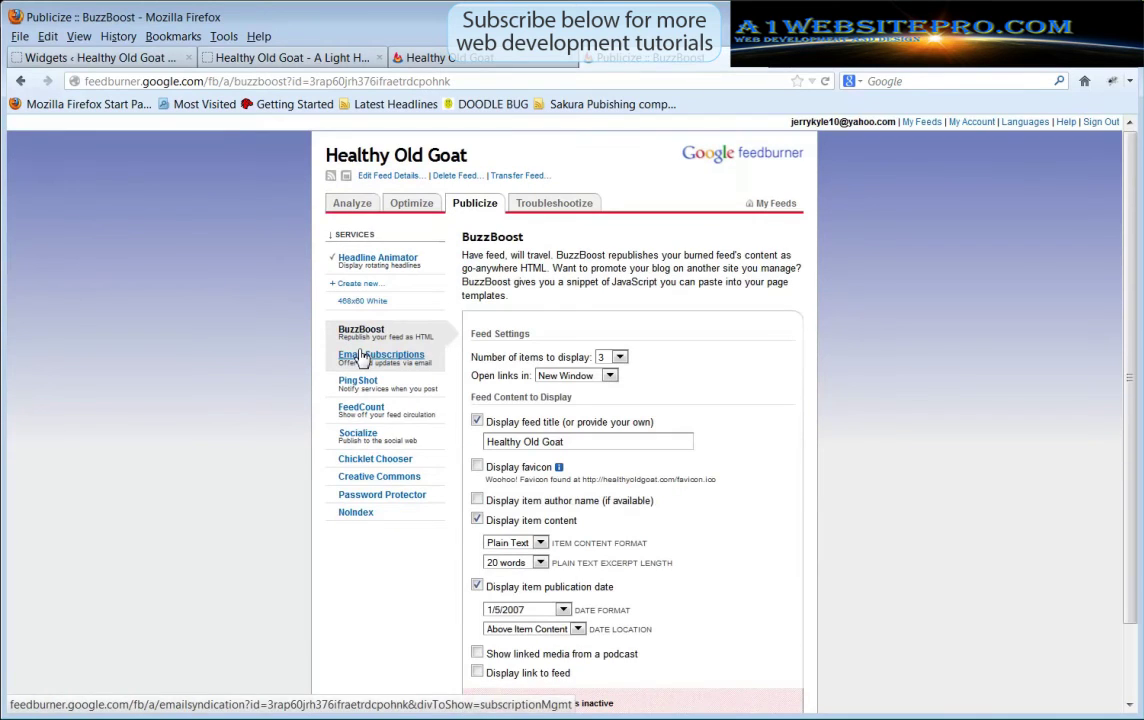
scroll(836, 342, "down", 2)
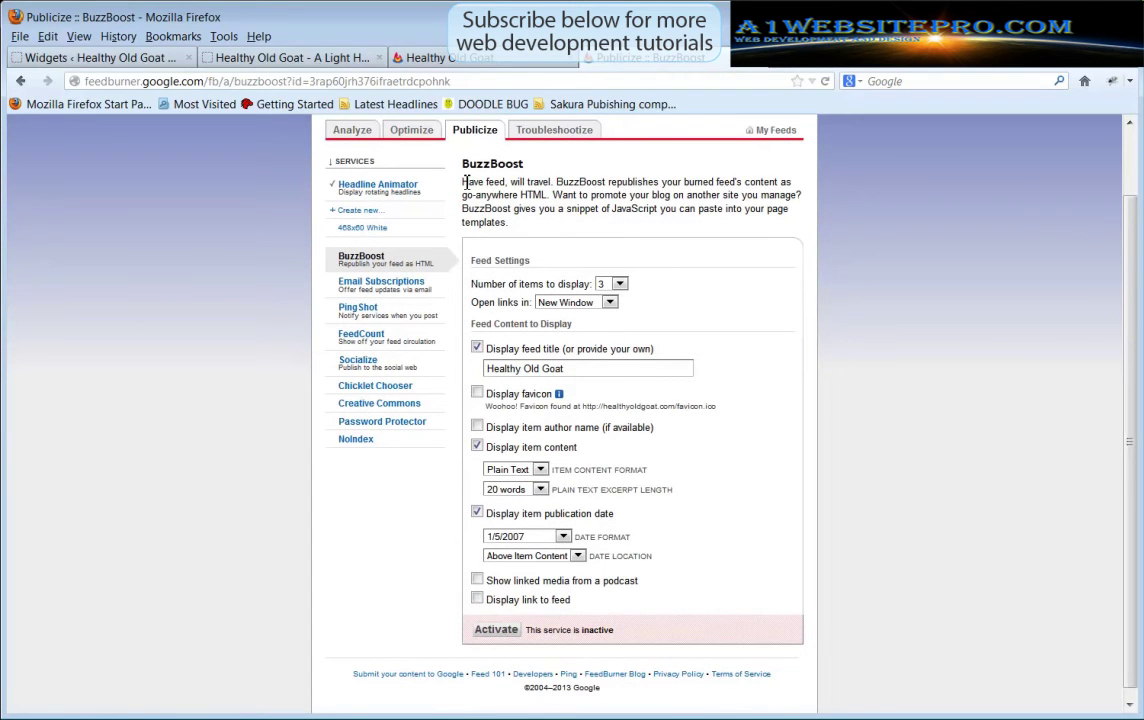
left_click_drag(463, 187, 806, 231)
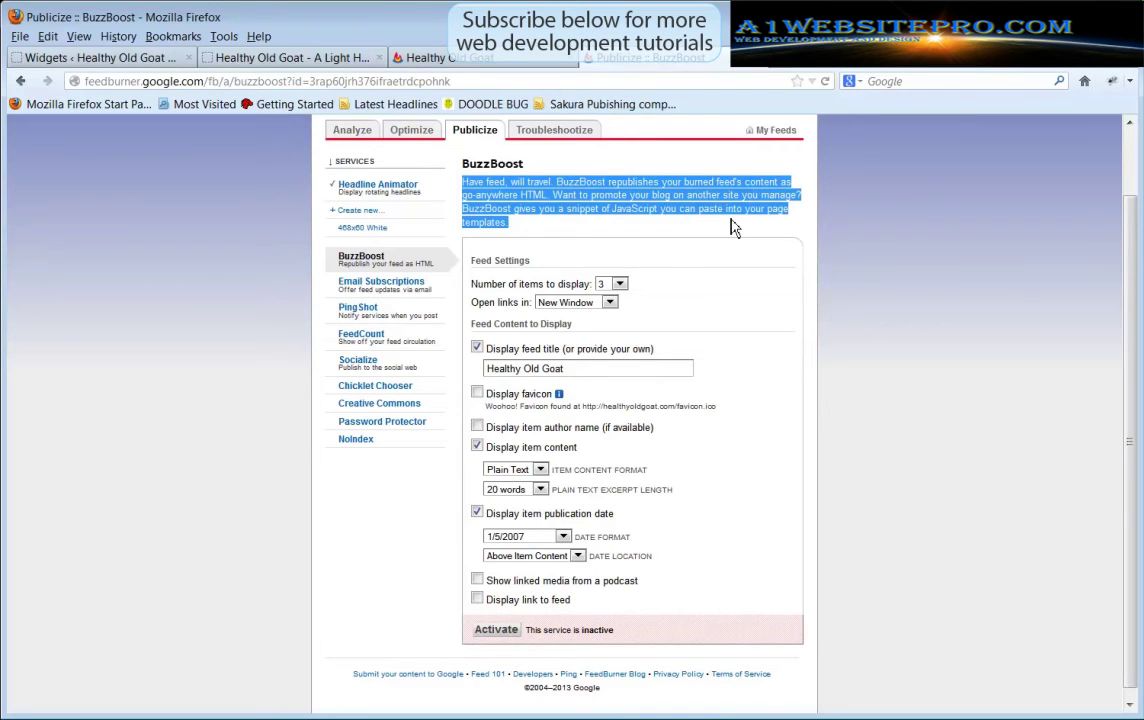
left_click(562, 226)
scroll(730, 226, "down", 1)
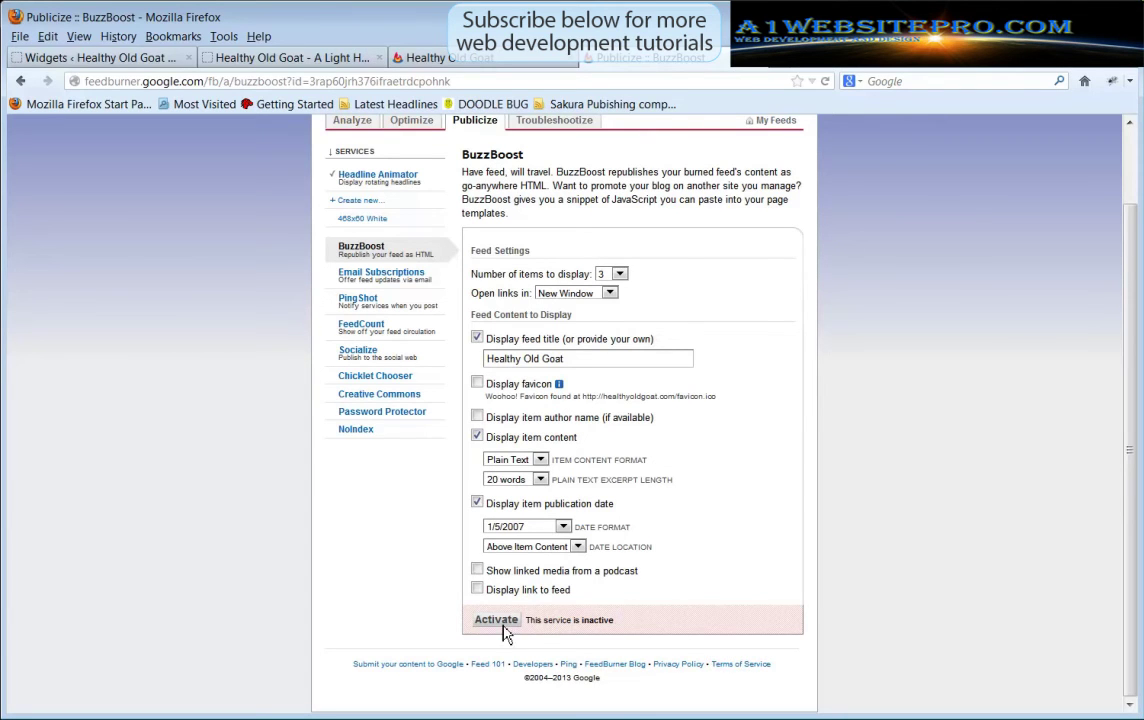
left_click(624, 278)
left_click(624, 278)
left_click(625, 280)
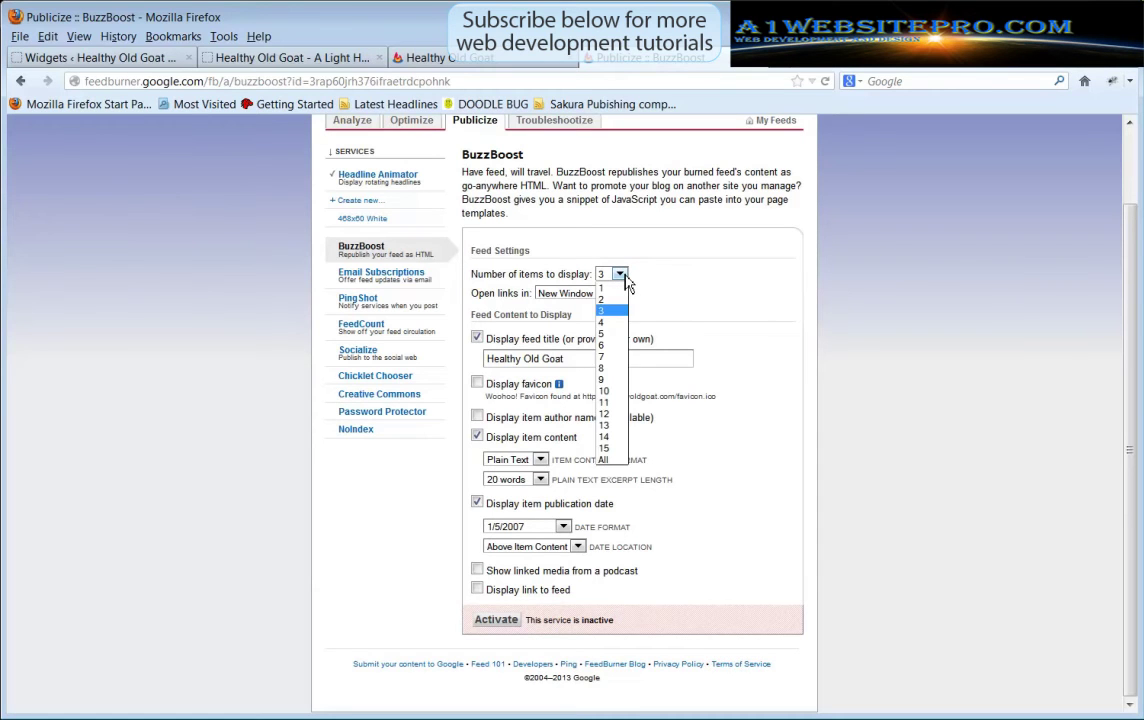
left_click(626, 285)
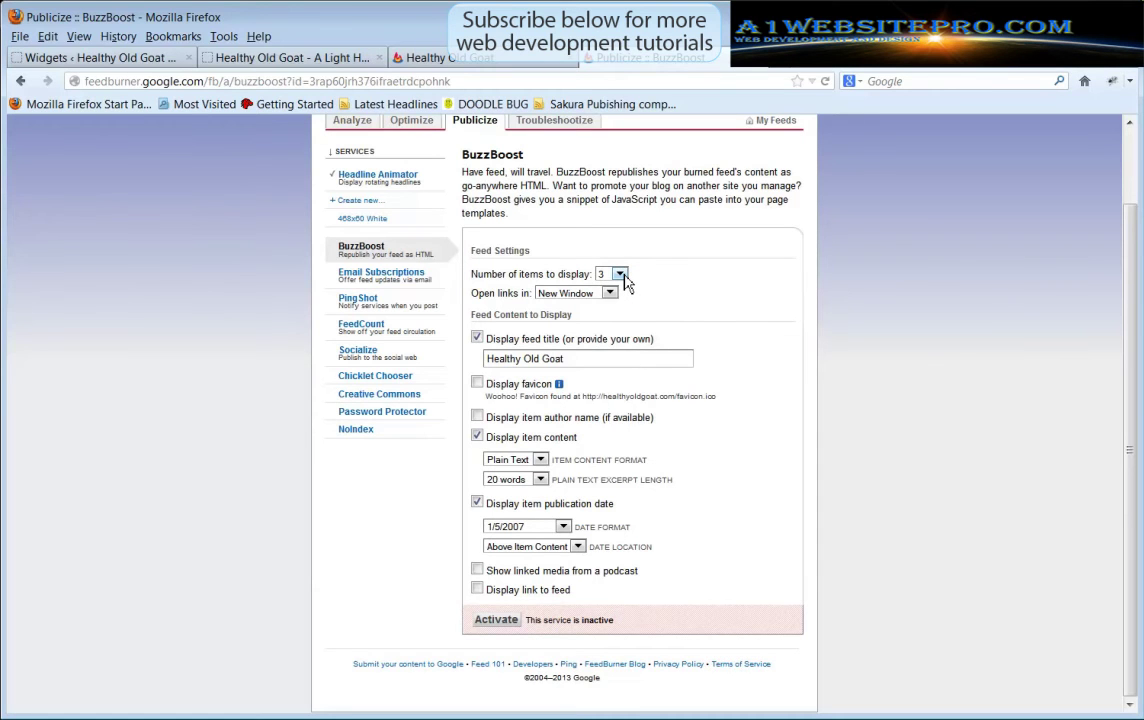
Keep links opening in New Window, add the favicon and feed link, and activate BuzzBoost
left_click(611, 297)
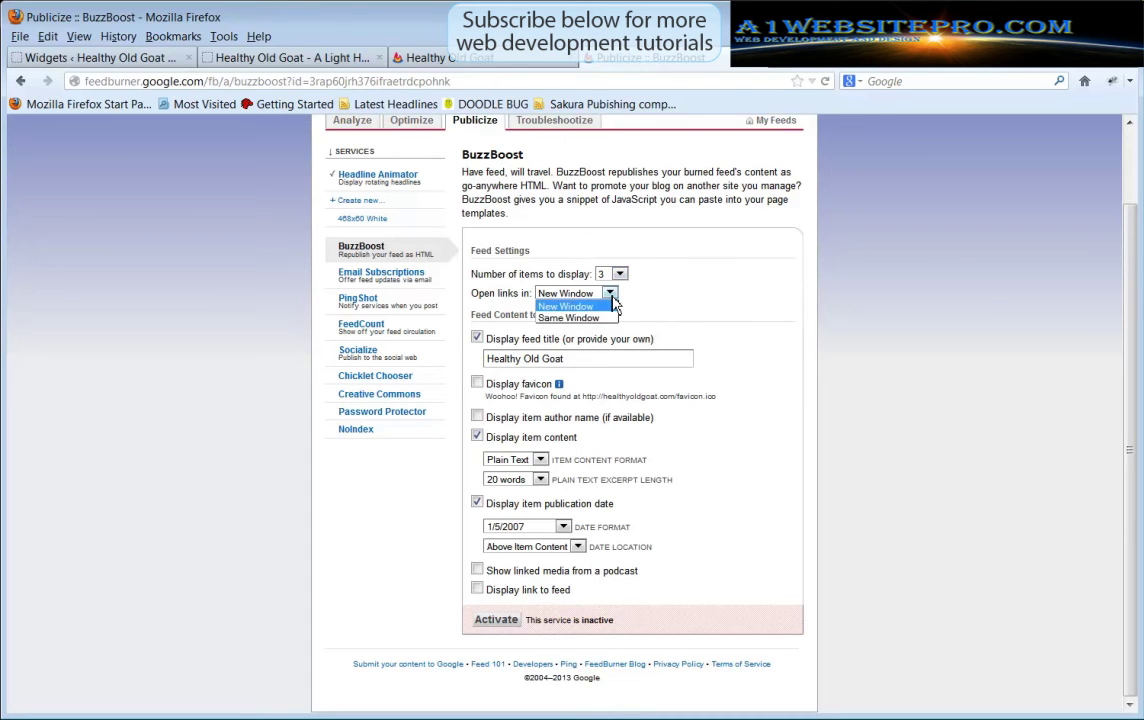
left_click(612, 299)
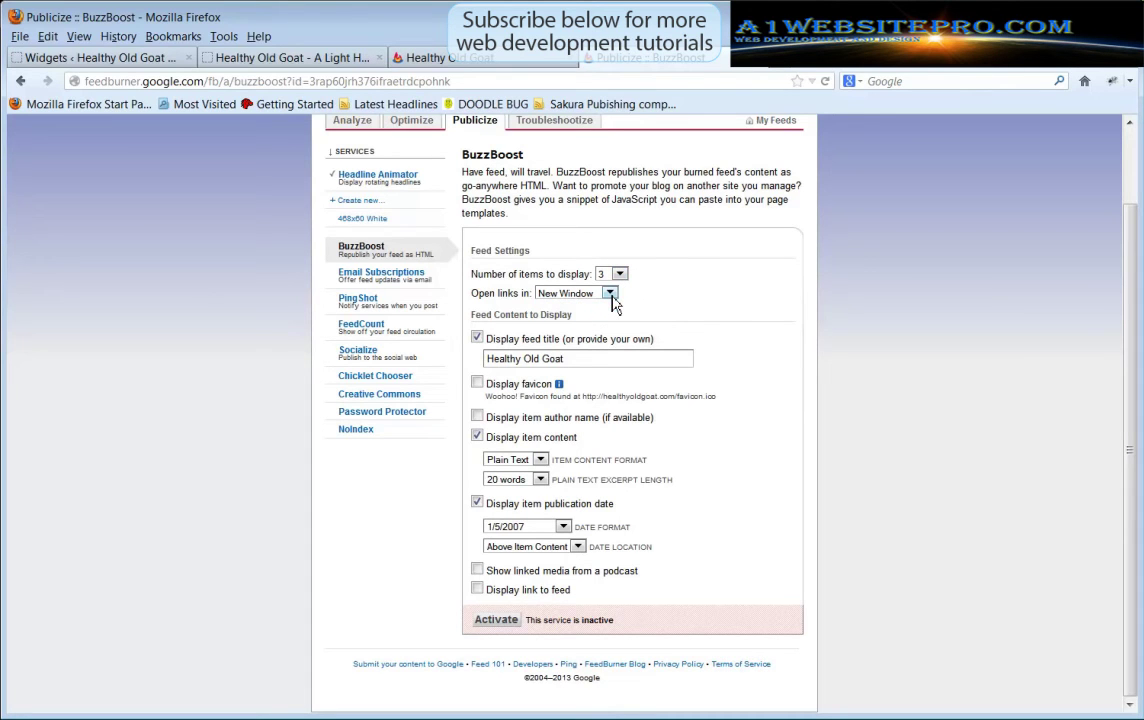
triple_click(575, 358)
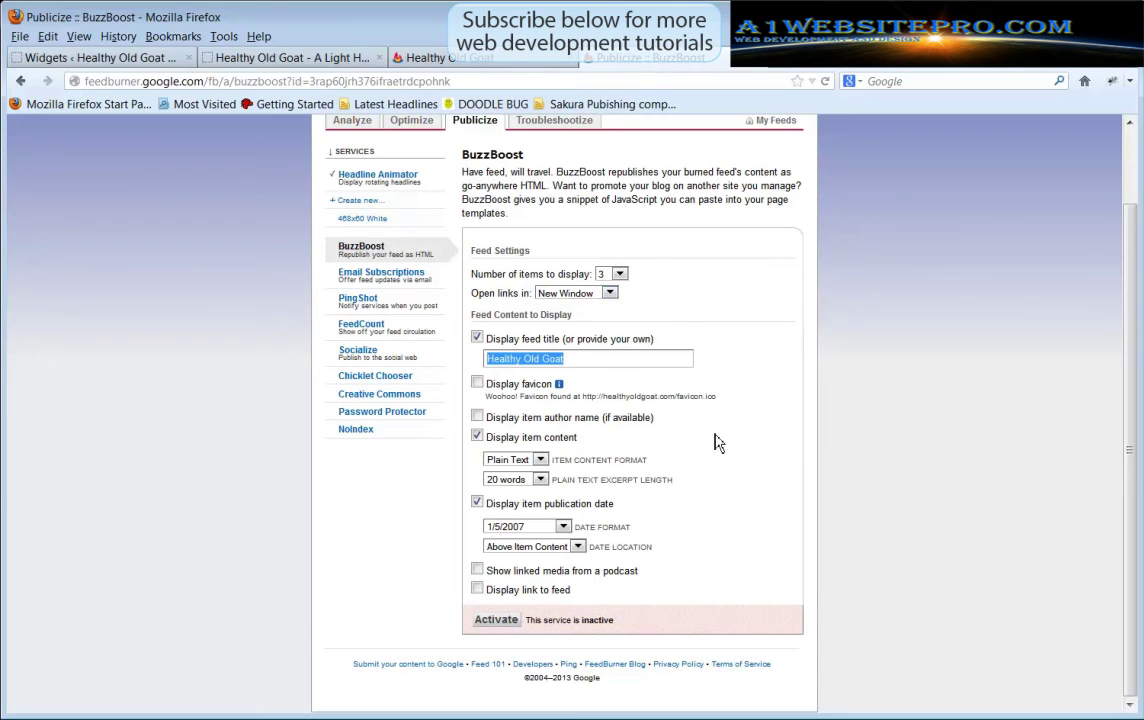
left_click(478, 384)
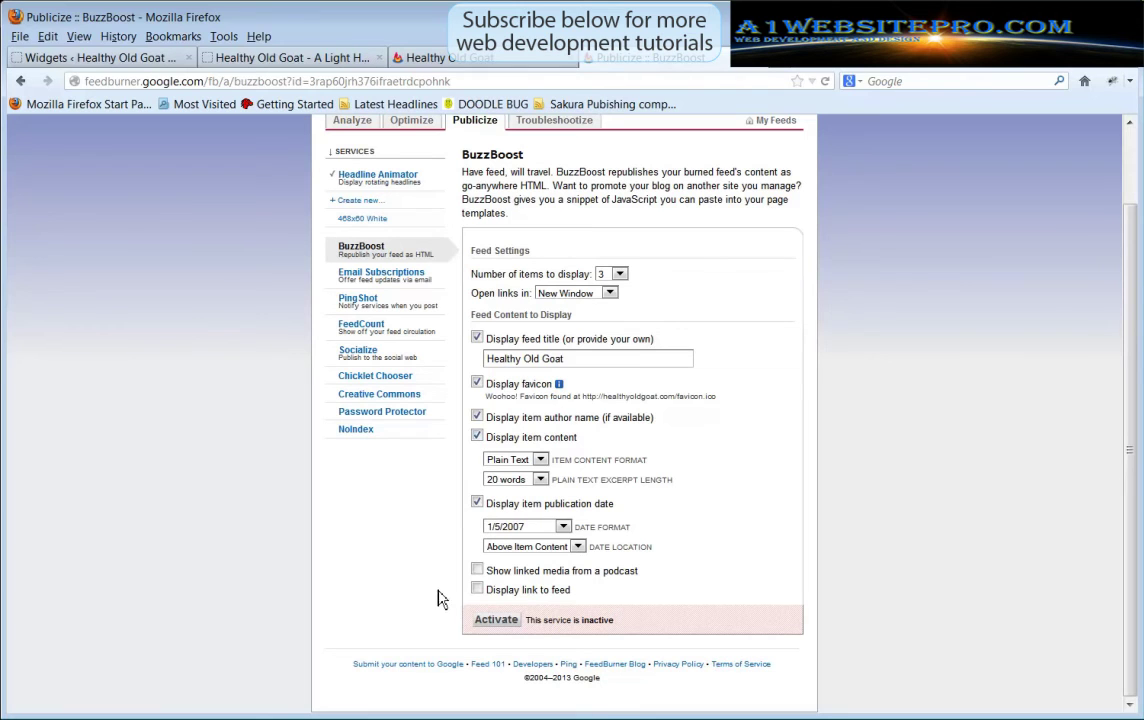
left_click(477, 589)
left_click(505, 630)
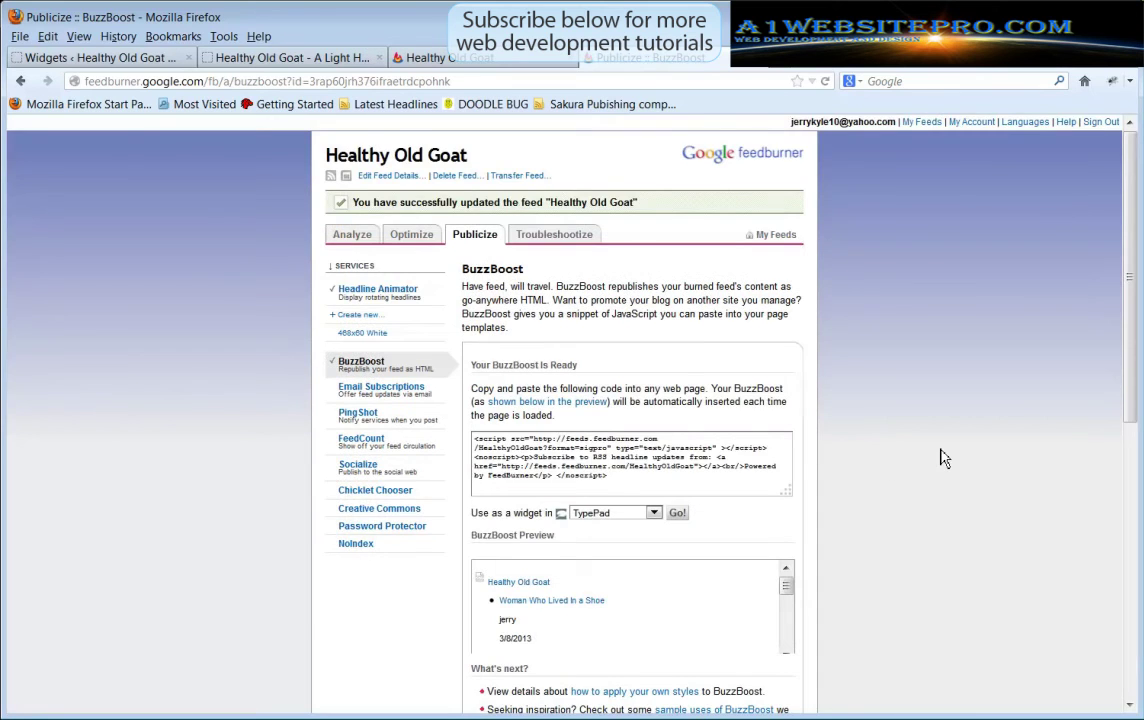
Copy the whole BuzzBoost code snippet, then go to Email Subscriptions
scroll(940, 458, "down", 3)
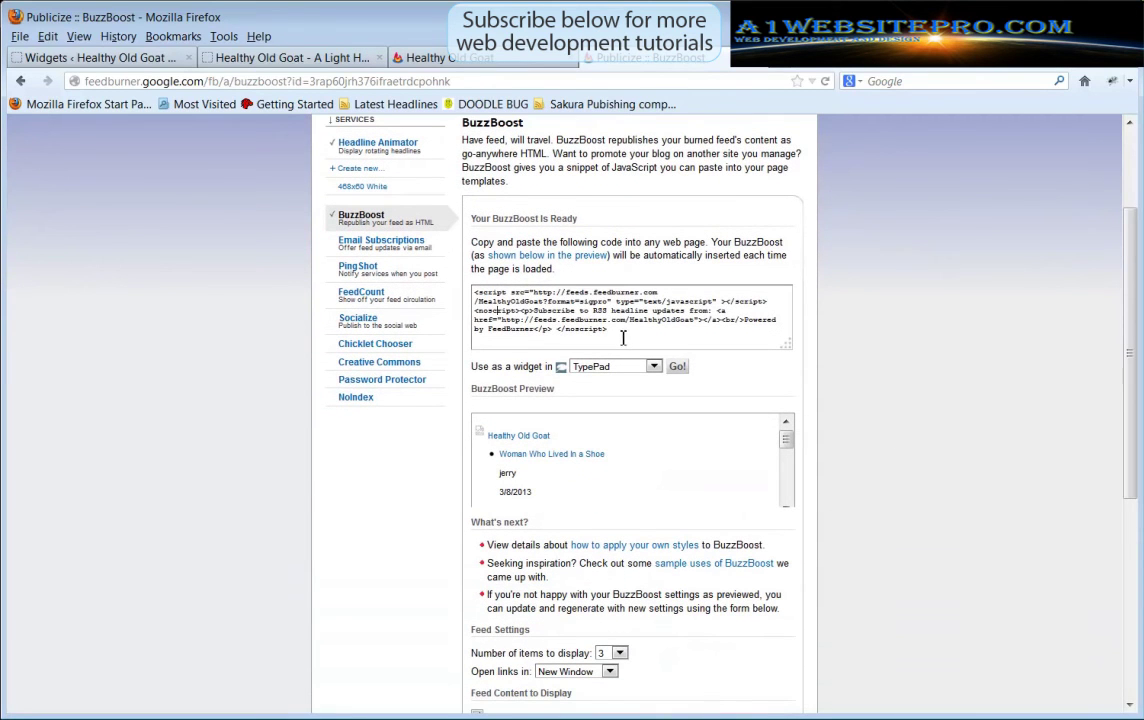
left_click_drag(623, 338, 470, 284)
right_click(535, 307)
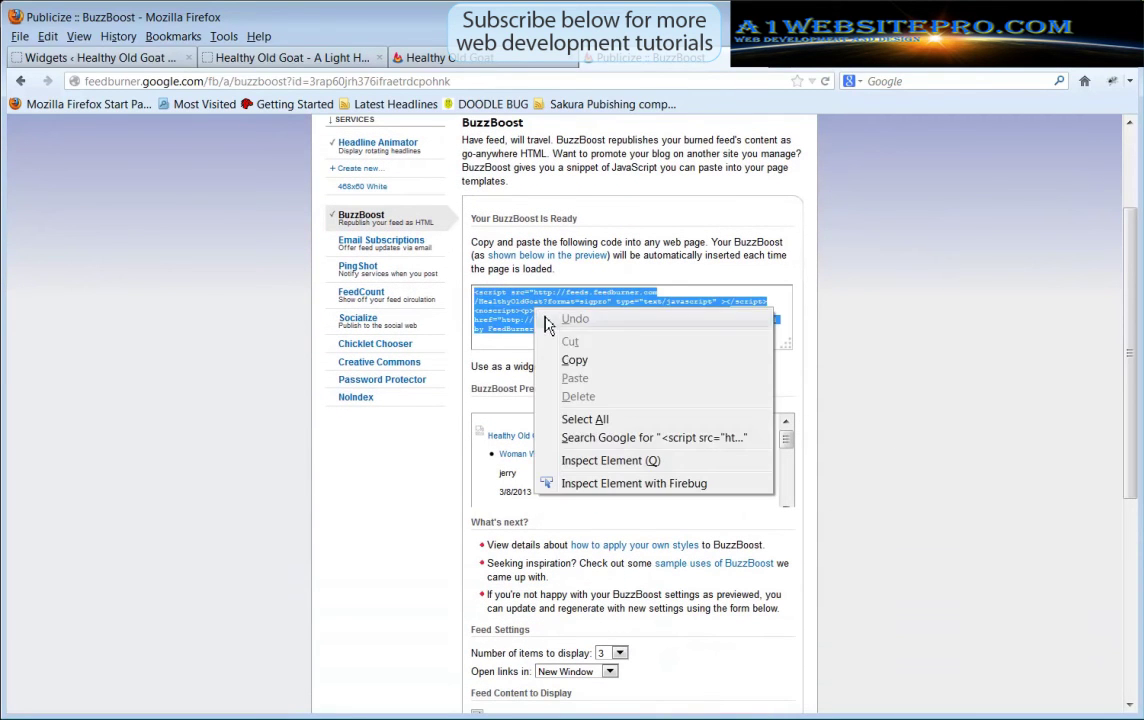
left_click(600, 361)
left_click(967, 381)
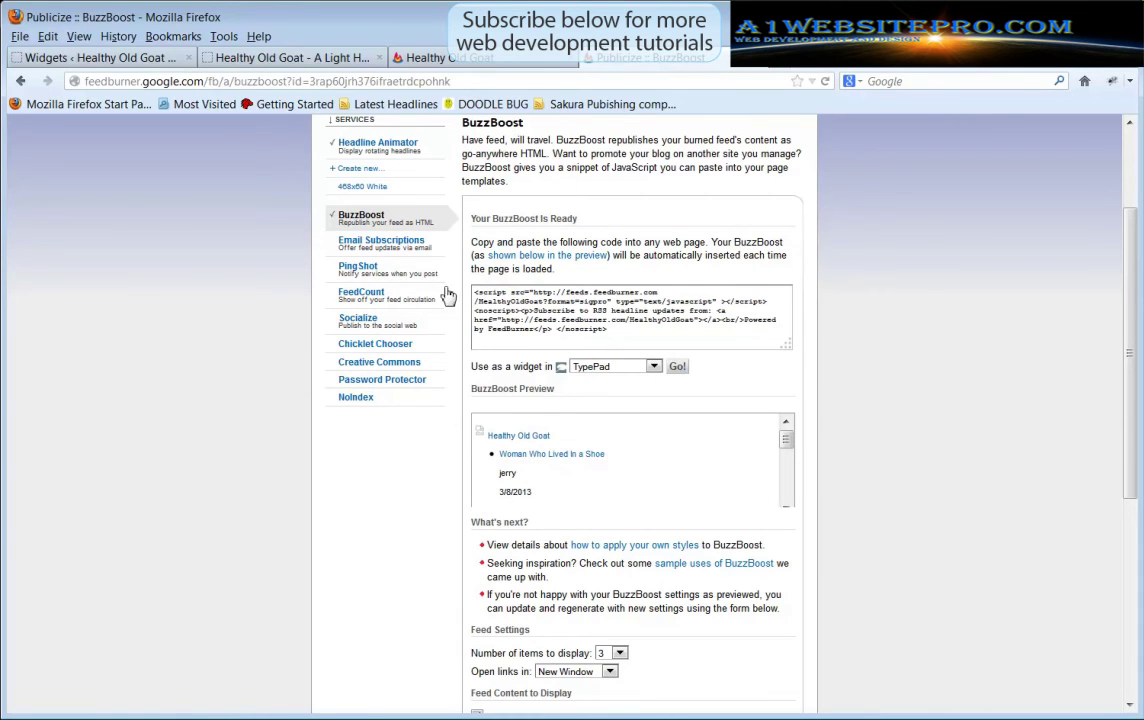
left_click(373, 248)
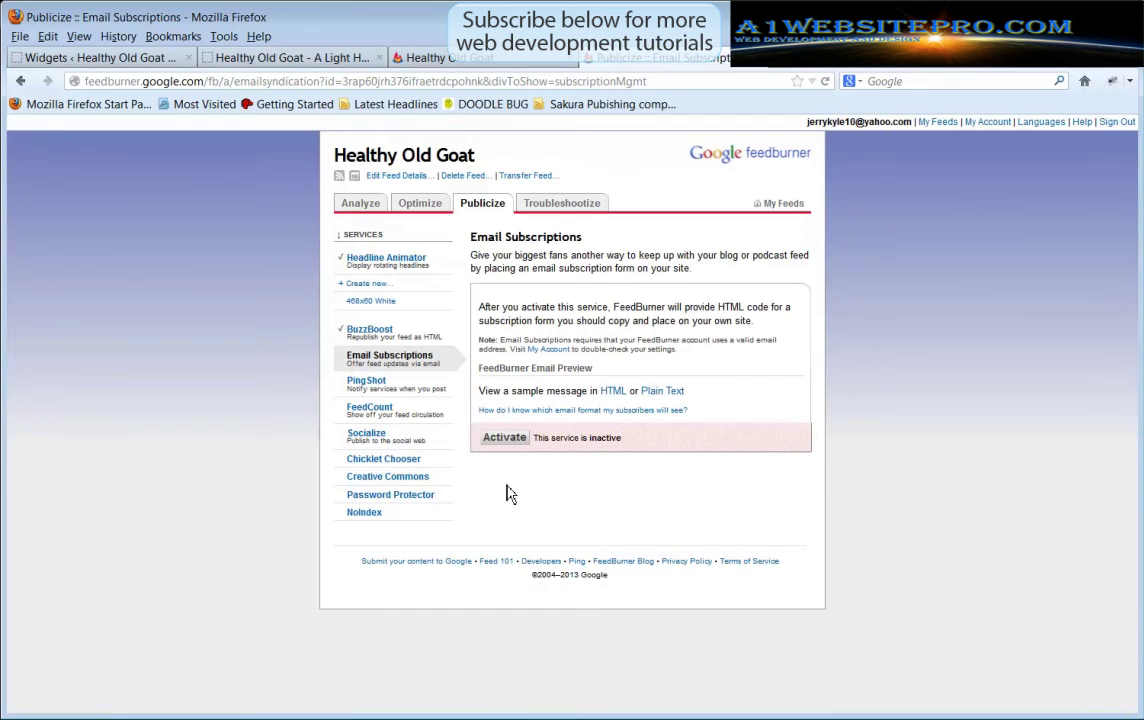
Activate Email Subscriptions for Healthy Old Goat and copy its subscription form HTML code
left_click(506, 443)
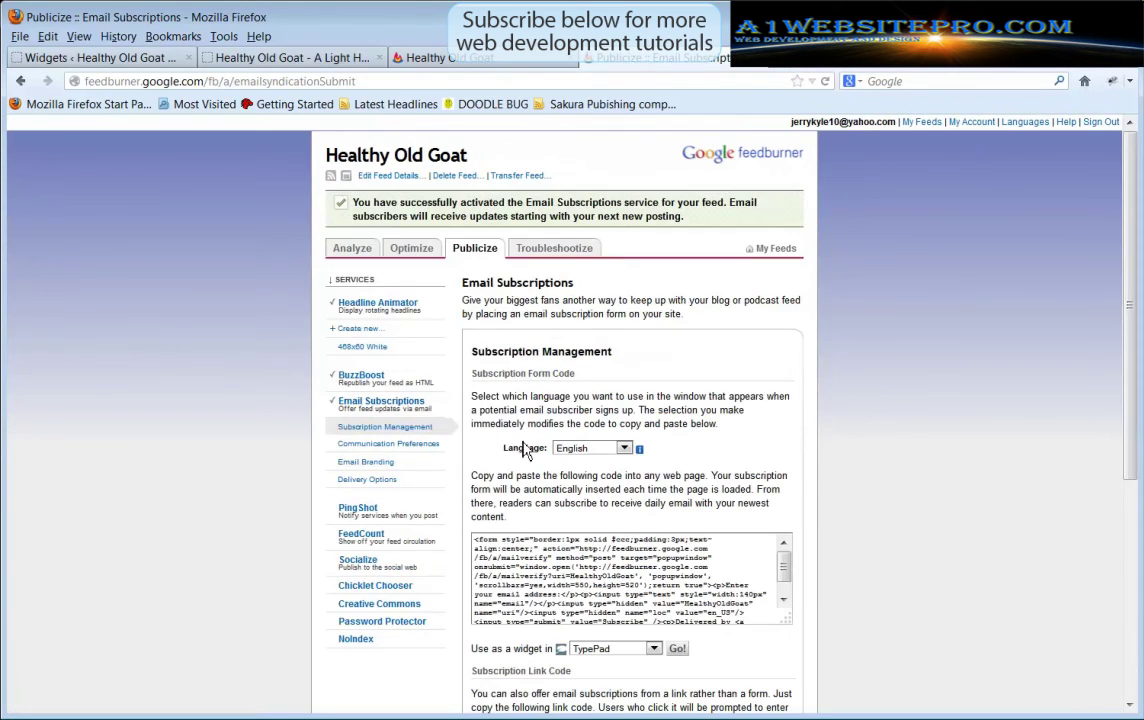
scroll(965, 462, "down", 3)
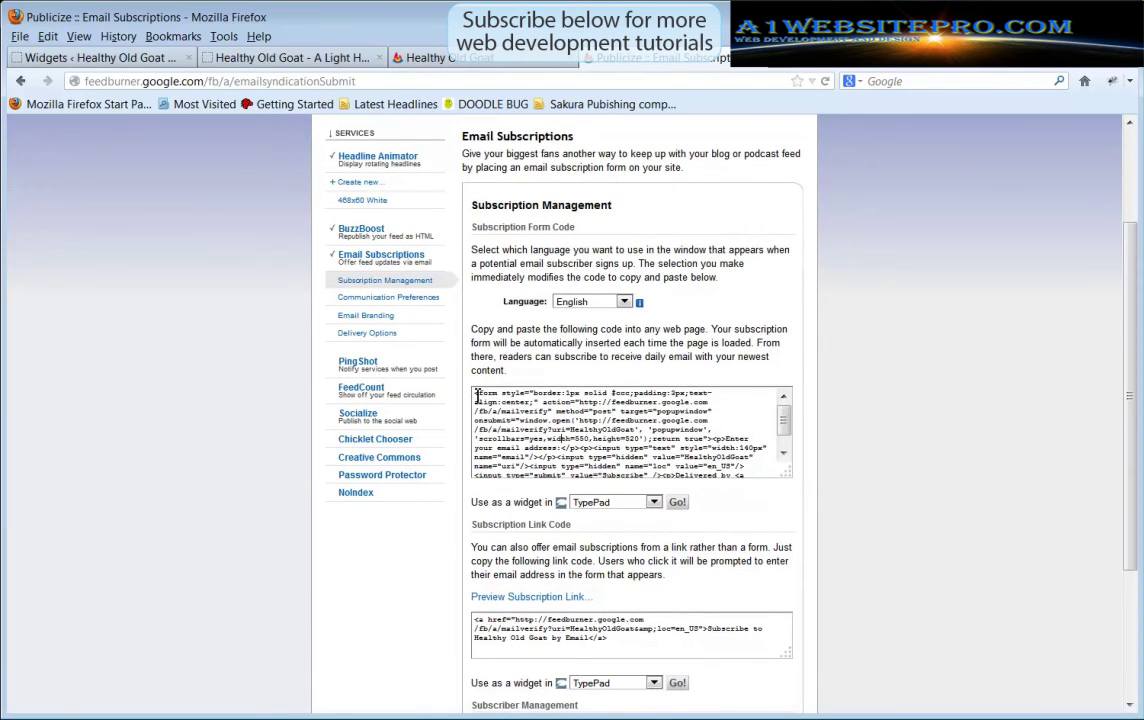
left_click_drag(476, 396, 825, 487)
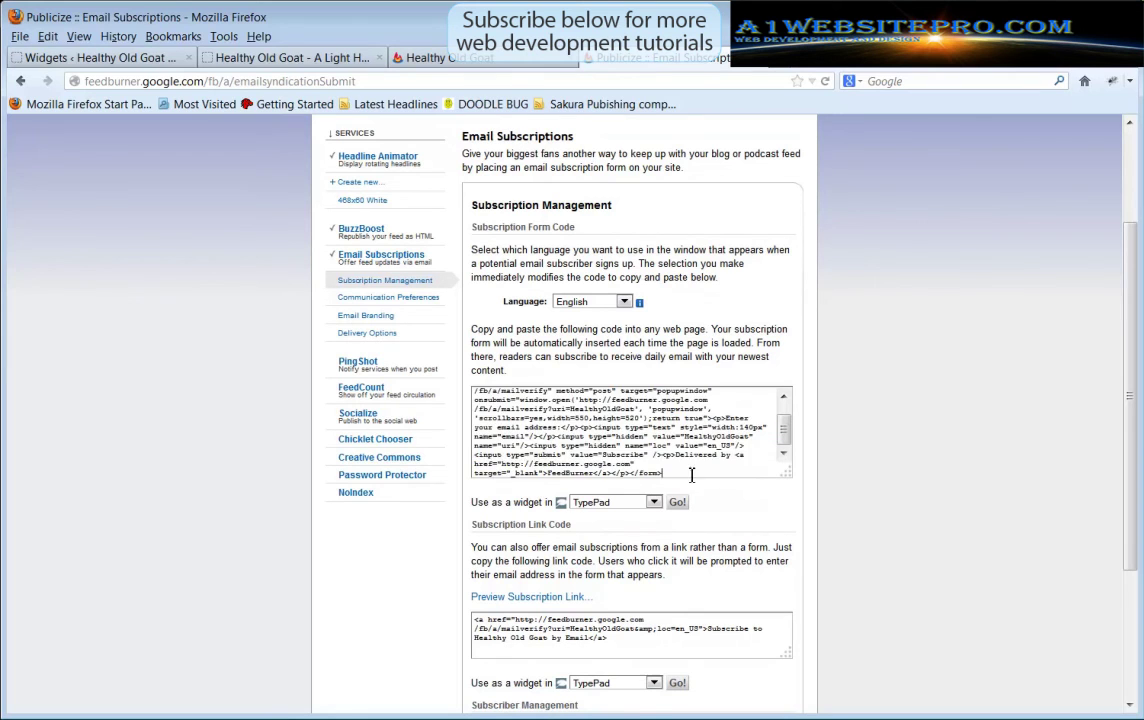
left_click_drag(690, 472, 476, 365)
right_click(557, 420)
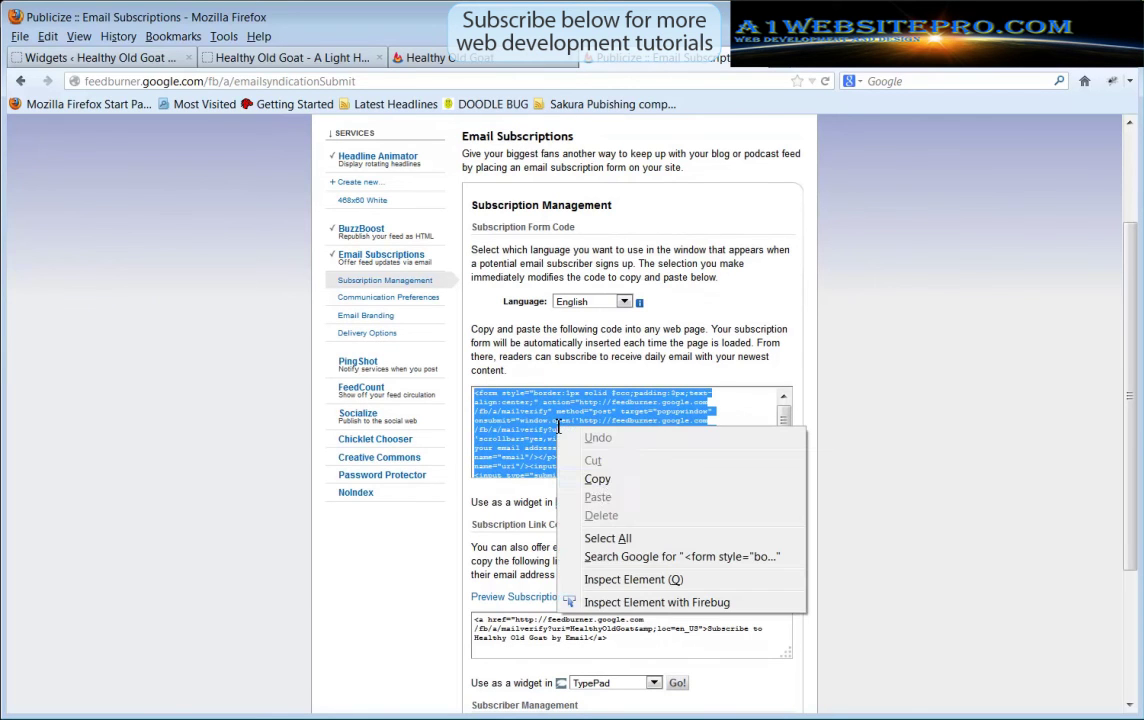
left_click(620, 480)
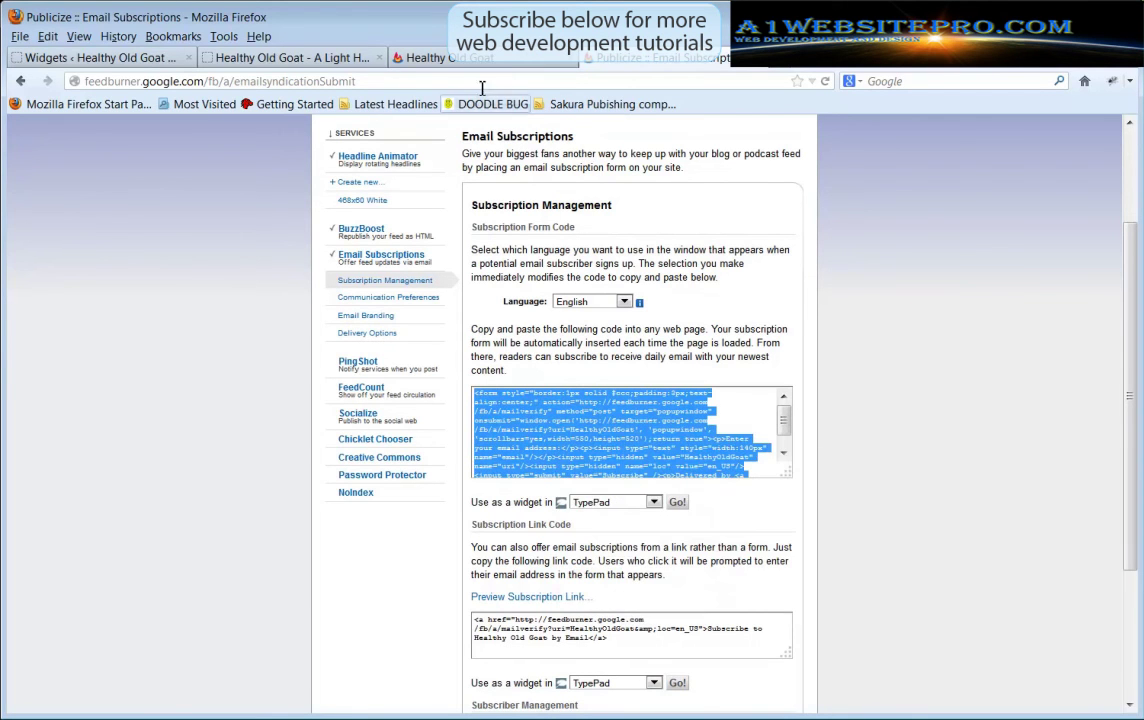
Add a Text widget holding the pasted FeedBurner form code to the Main Sidebar and save it
left_click(85, 60)
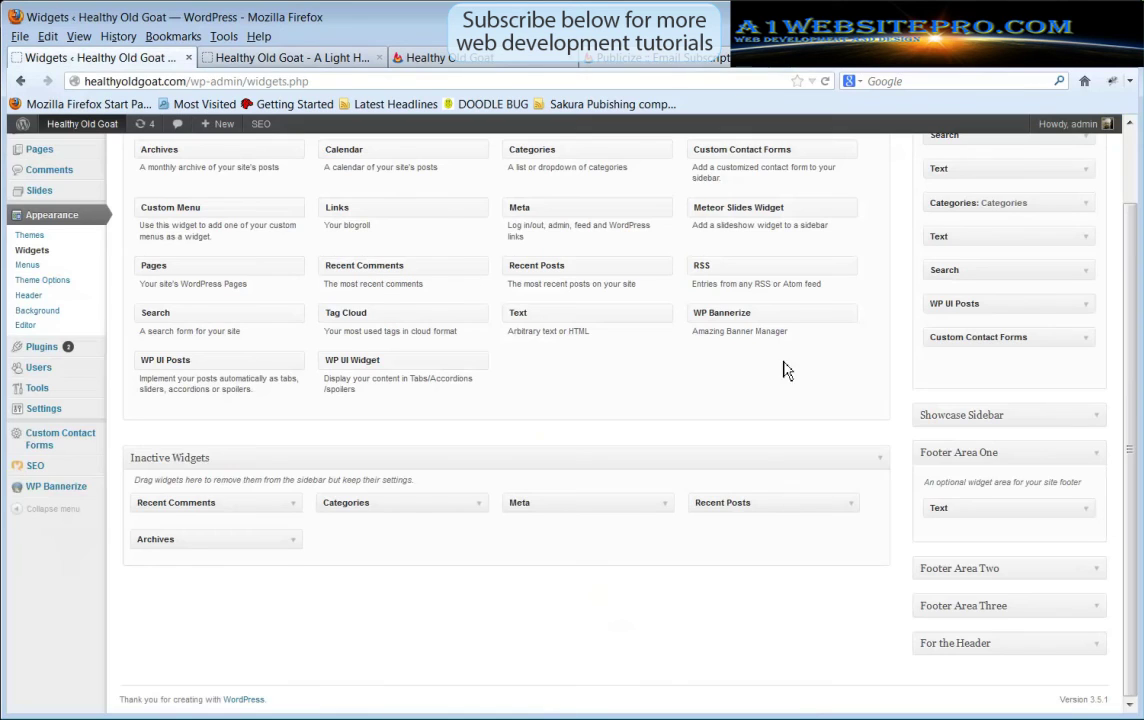
scroll(1132, 396, "up", 2)
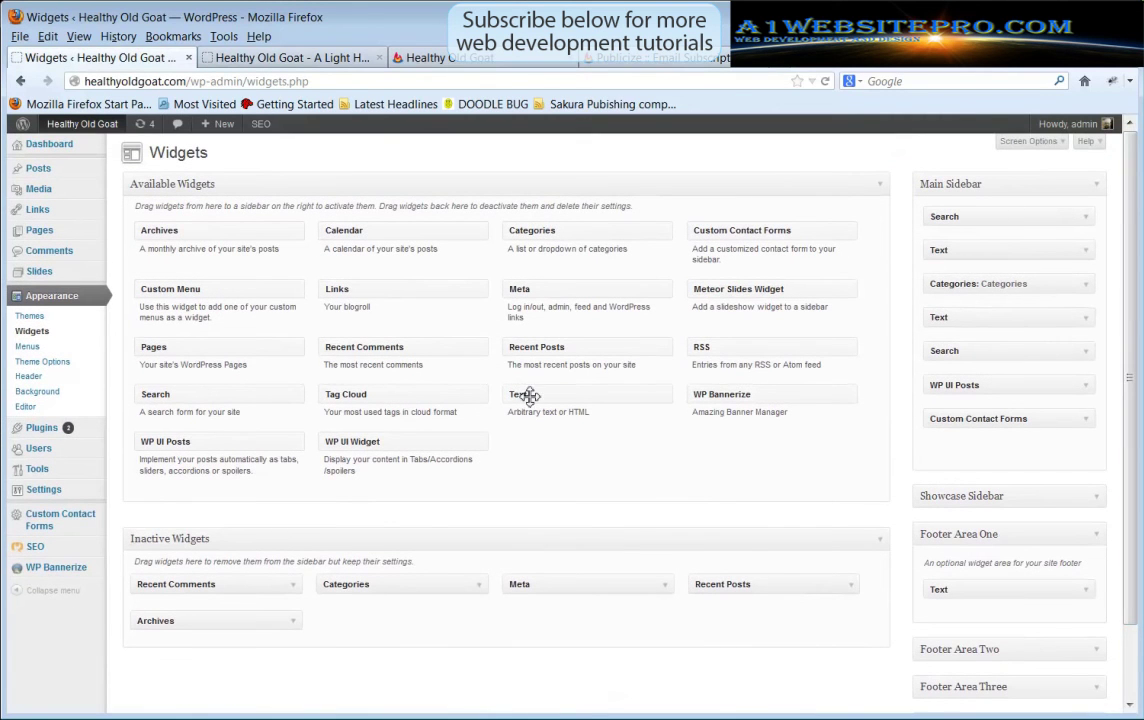
left_click_drag(523, 396, 953, 248)
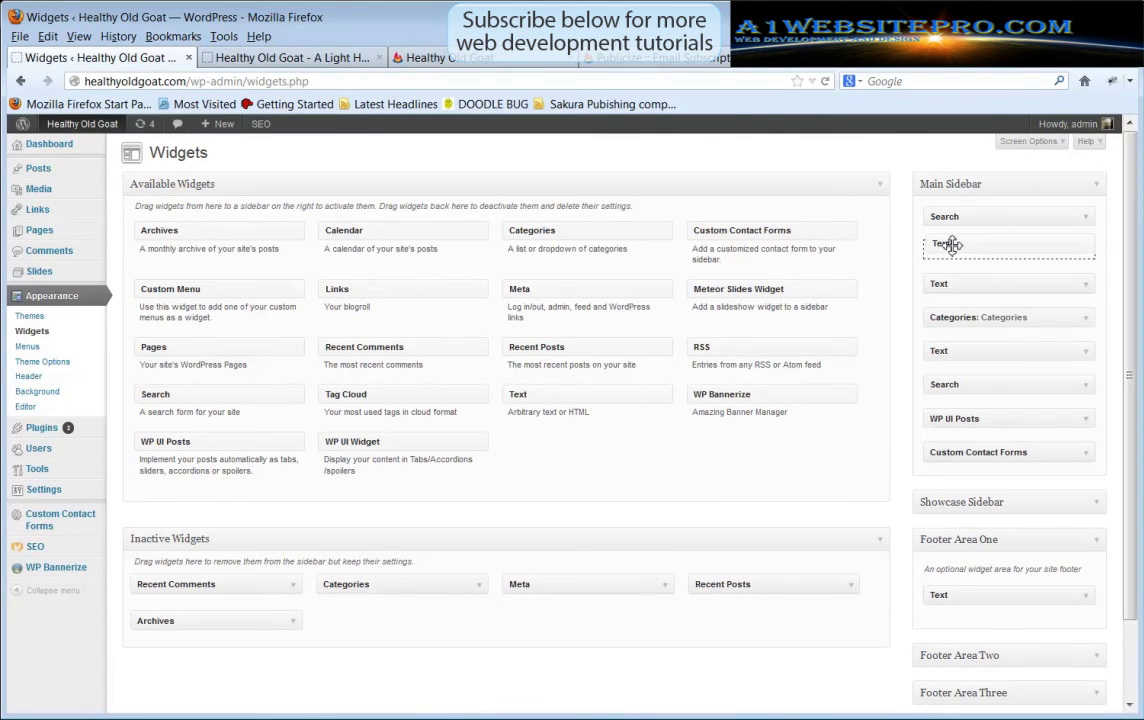
right_click(892, 380)
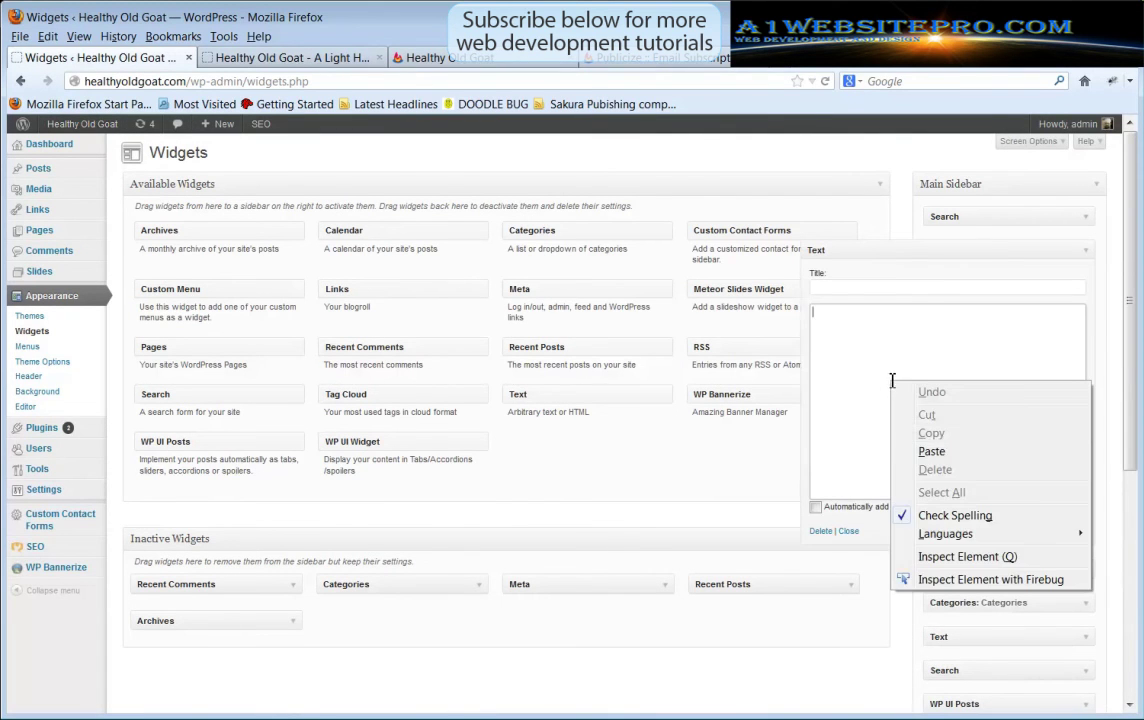
left_click(931, 451)
left_click(1068, 530)
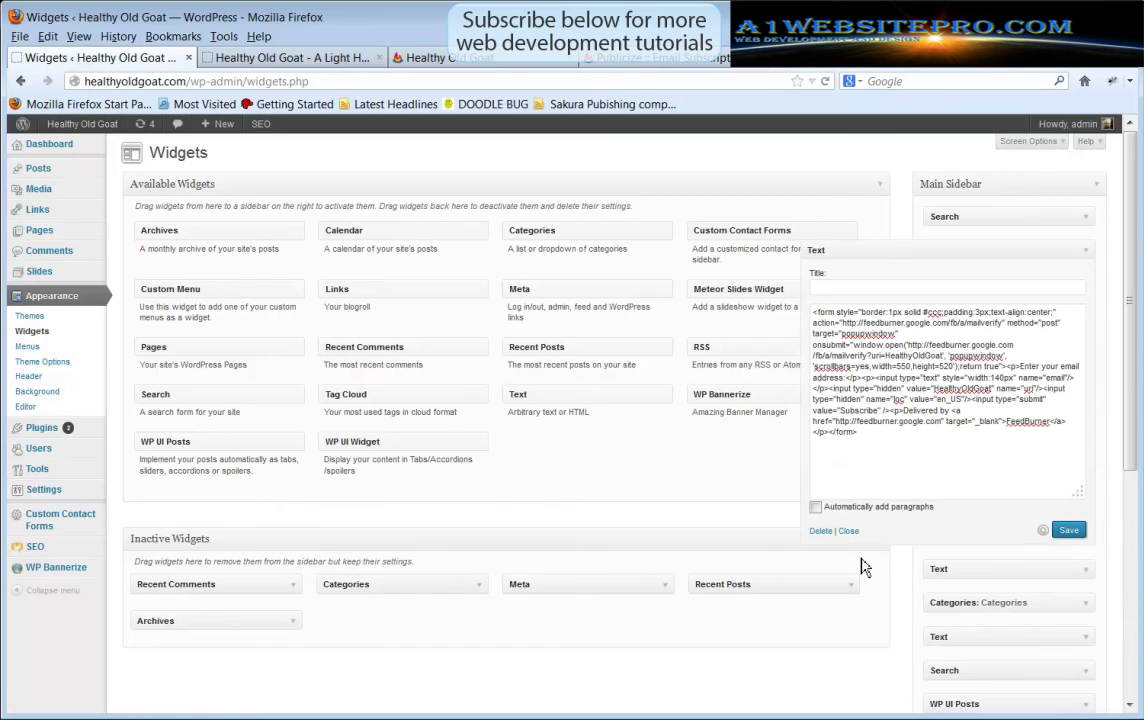
left_click(255, 62)
Reload the blog so the sidebar subscribe box appears, and enter a test e-mail address in it
scroll(1100, 485, "up", 5)
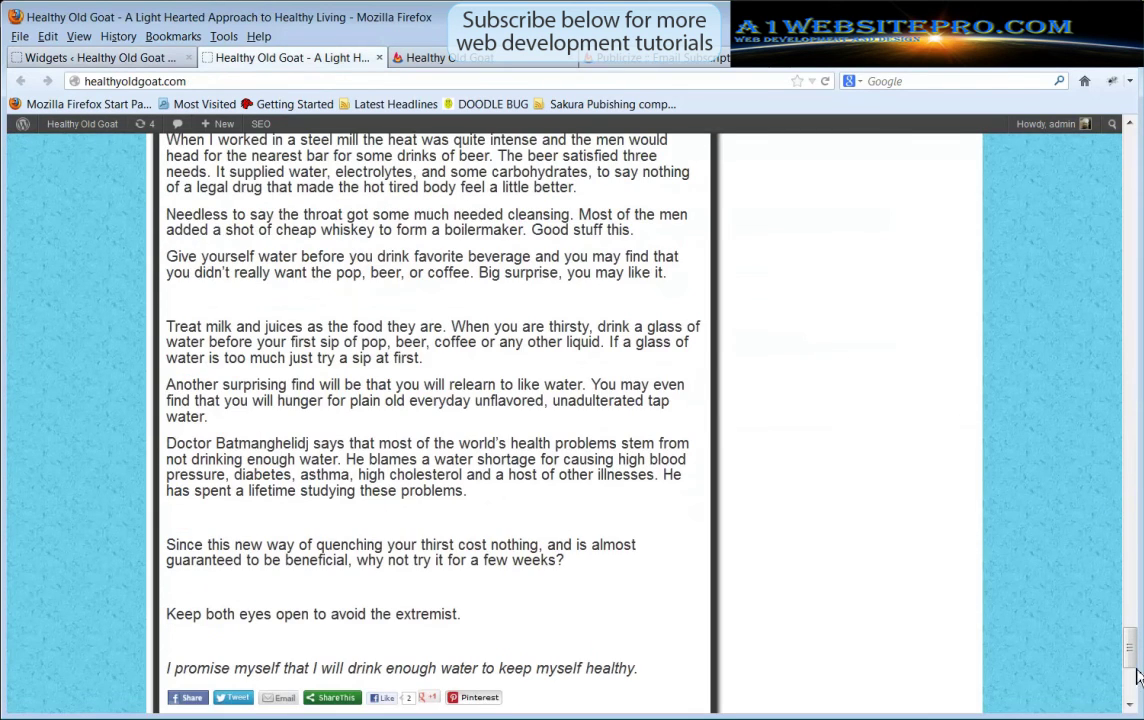
left_click_drag(1129, 655, 1126, 140)
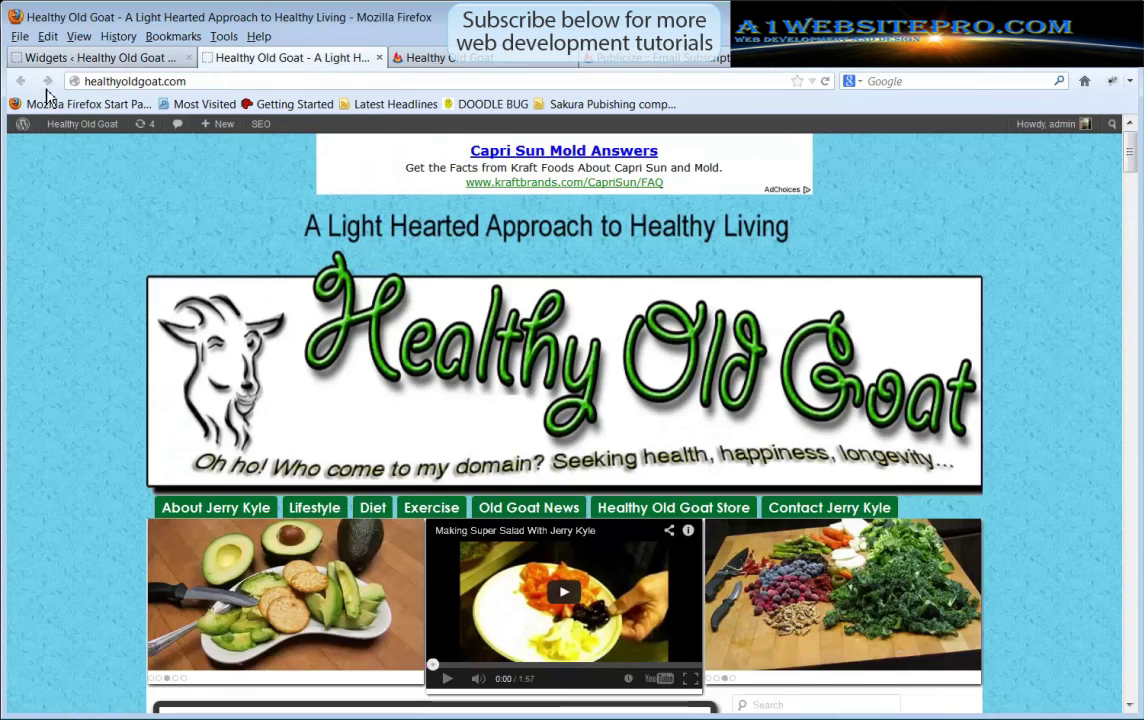
left_click(825, 81)
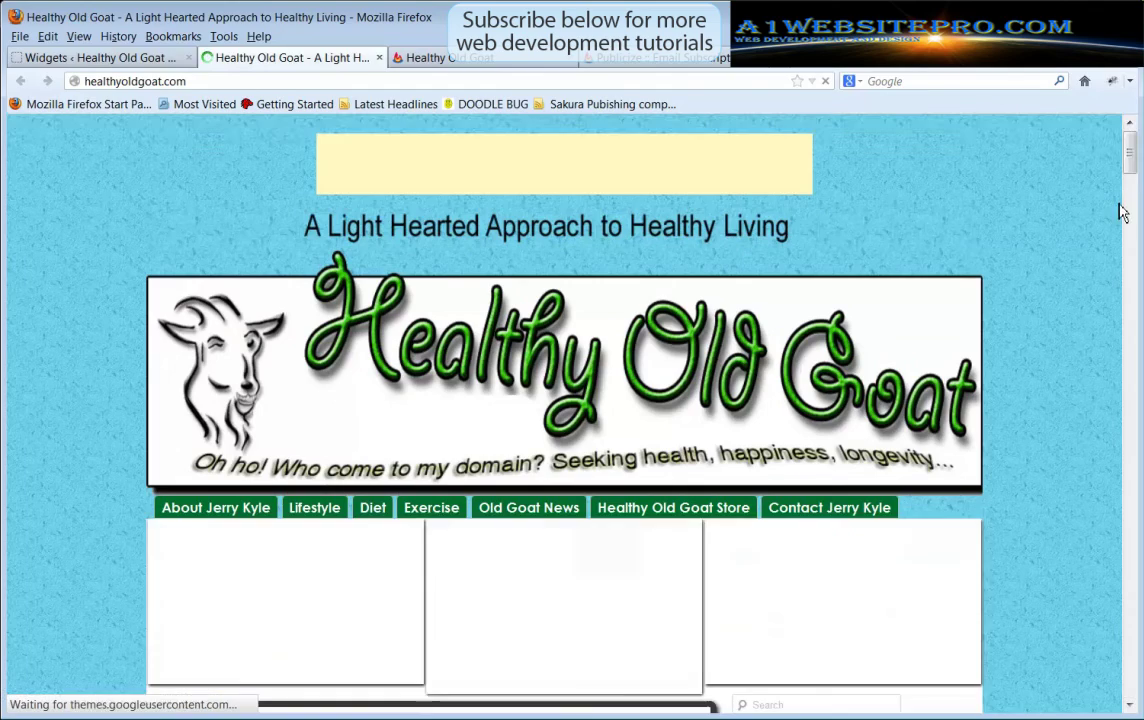
left_click_drag(1131, 161, 1134, 196)
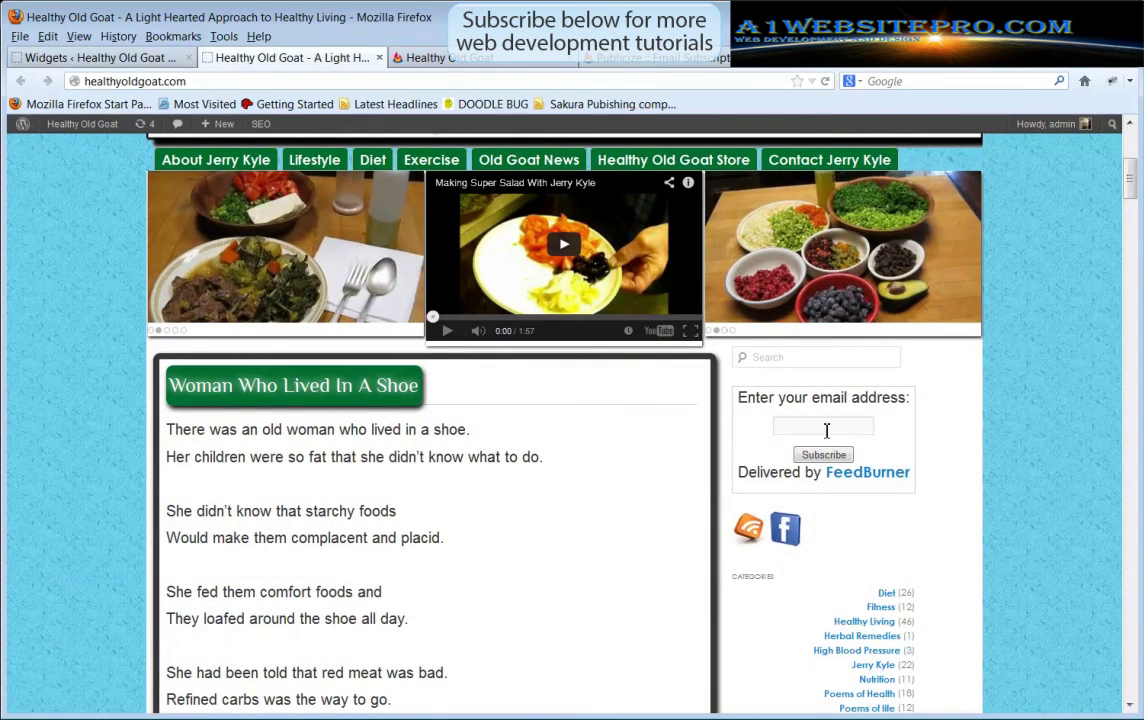
left_click(826, 430)
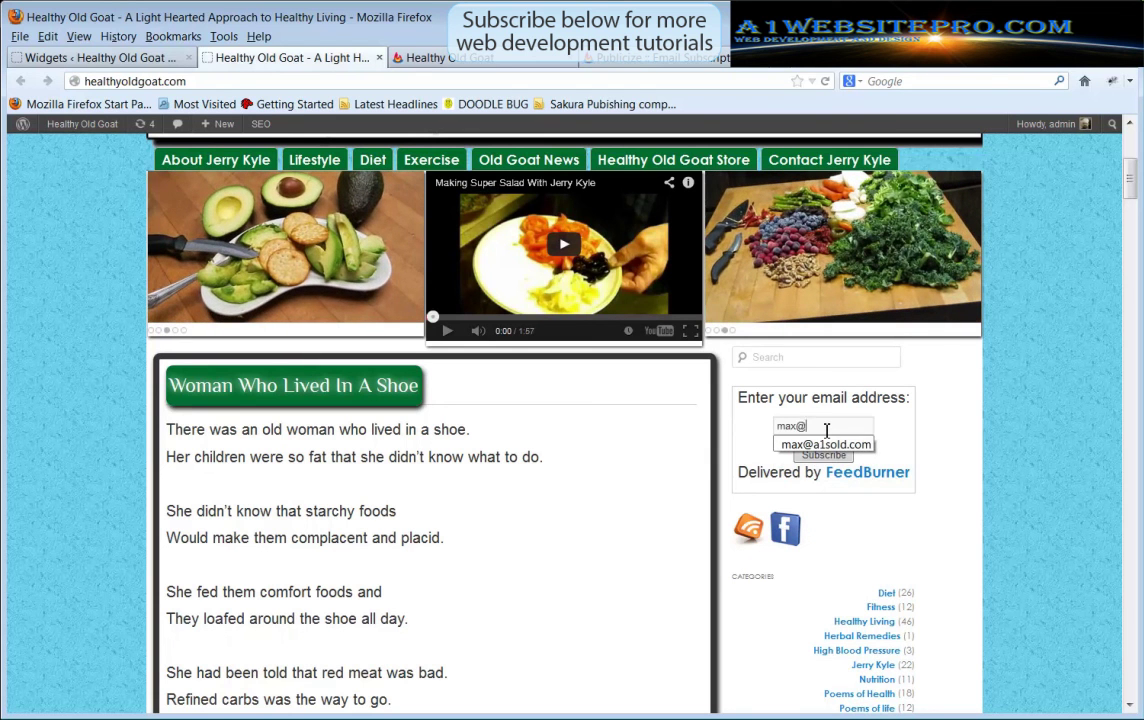
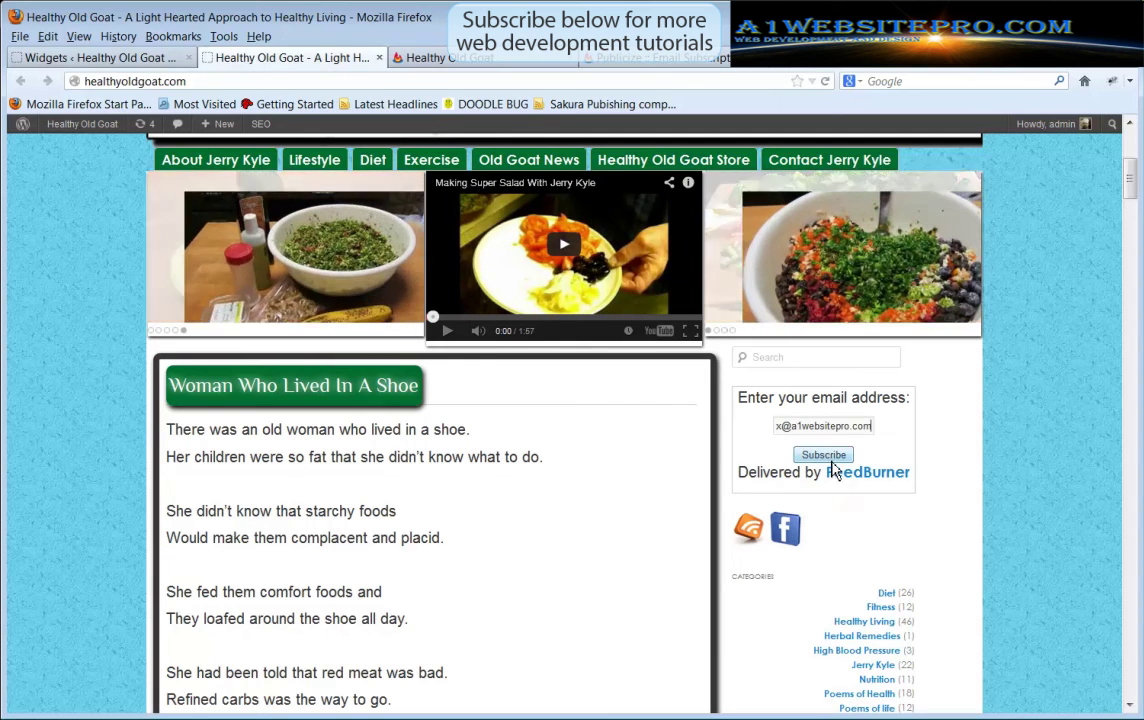
Submit the test subscription, enter the spam-check text, and close the confirmation window
left_click(824, 456)
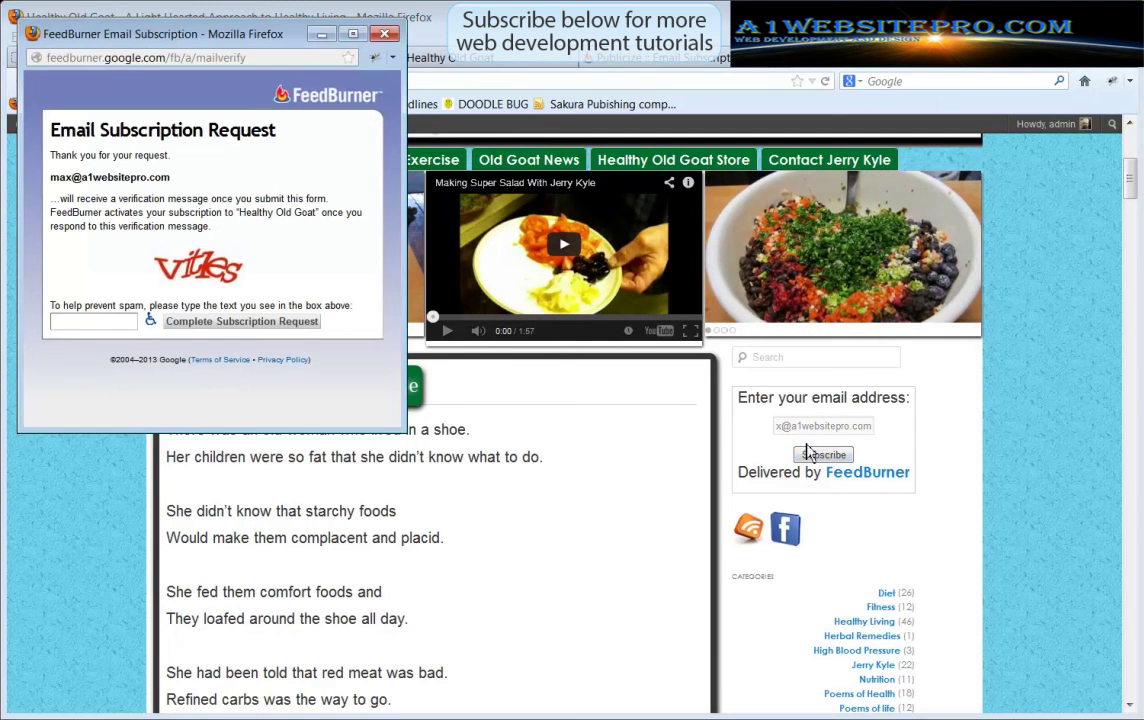
left_click(82, 325)
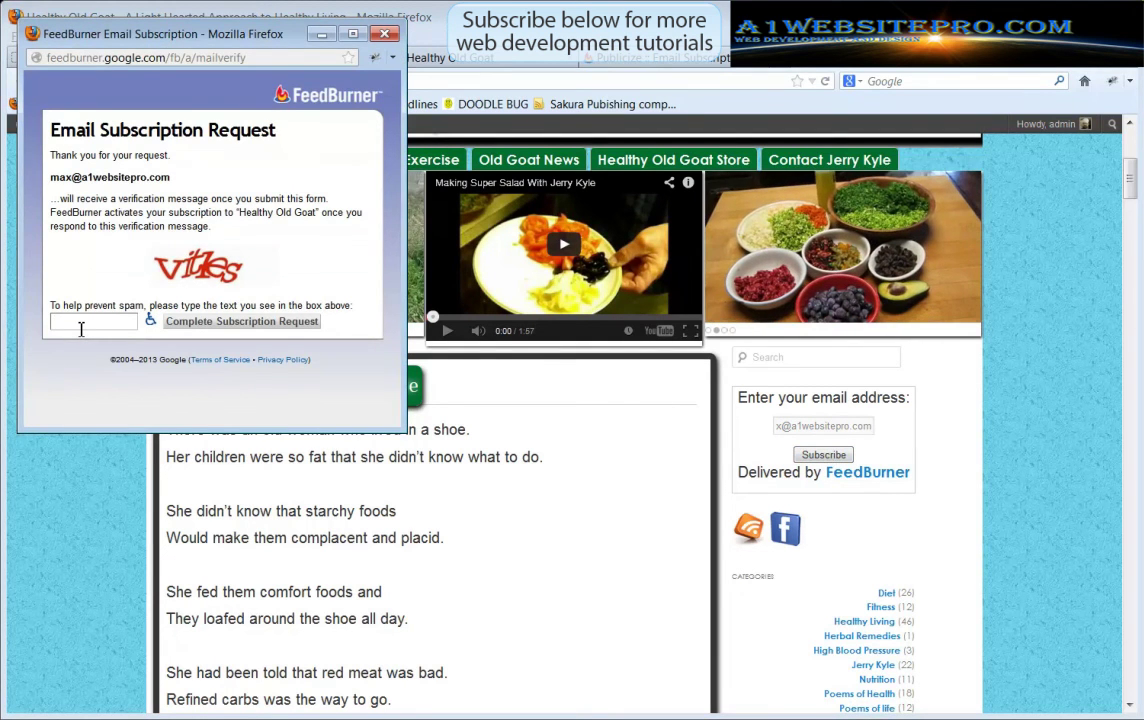
type("vit")
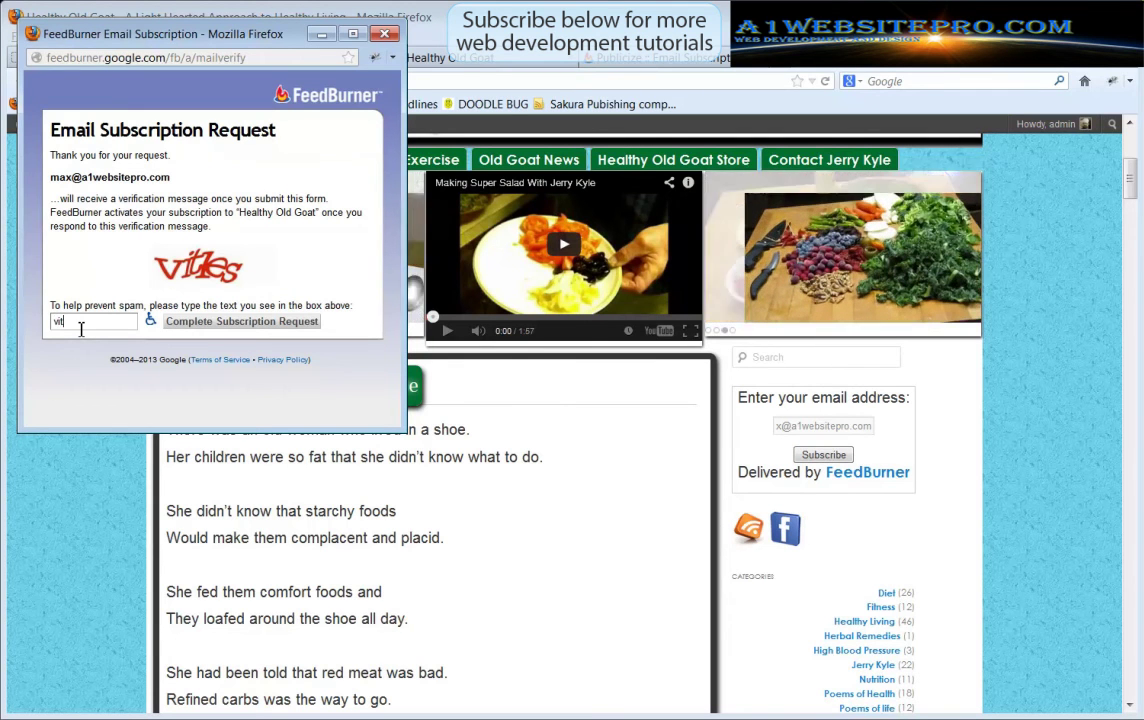
type("l")
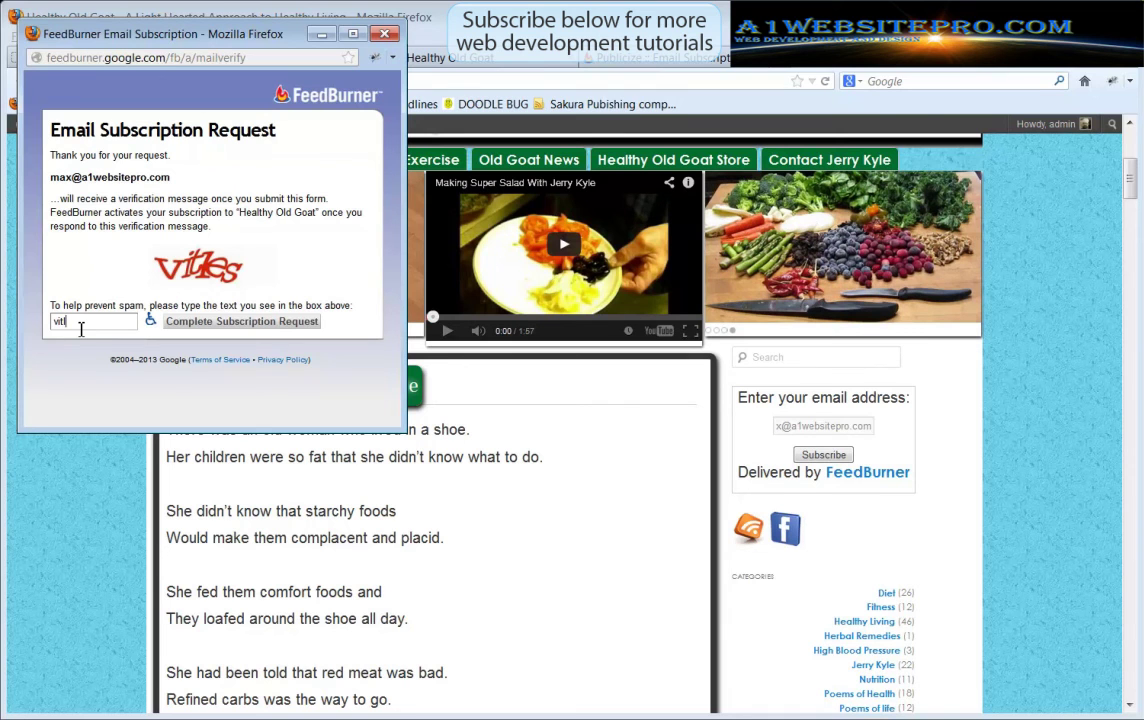
type("es")
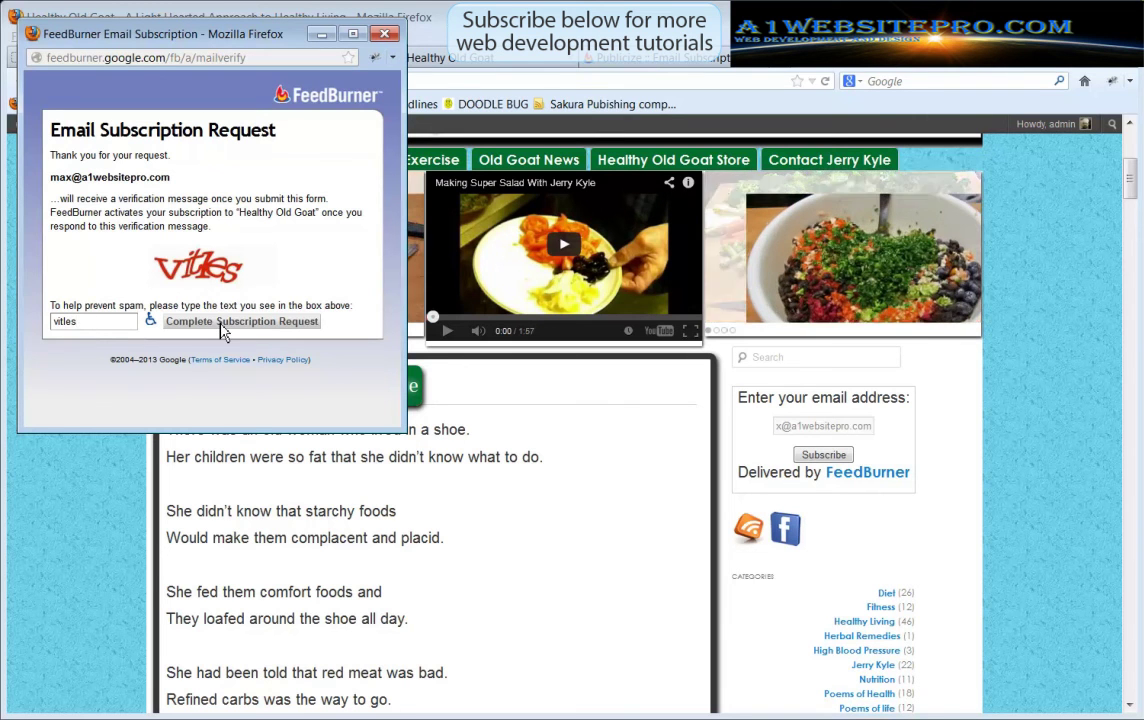
left_click(221, 325)
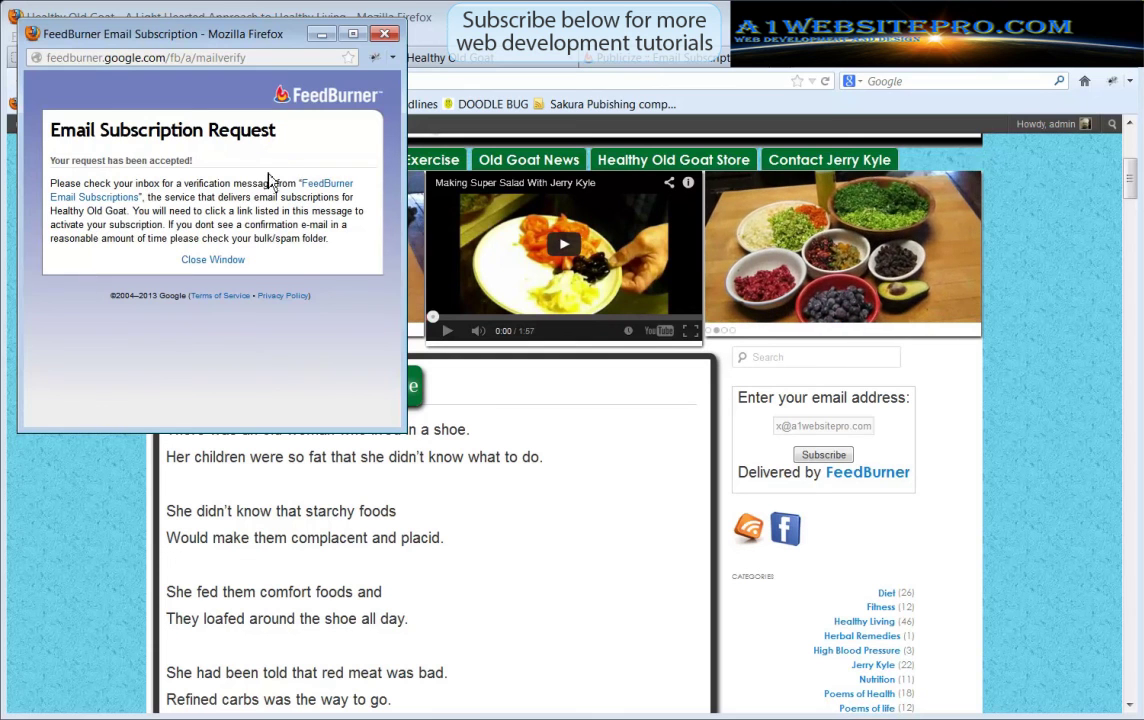
left_click(385, 35)
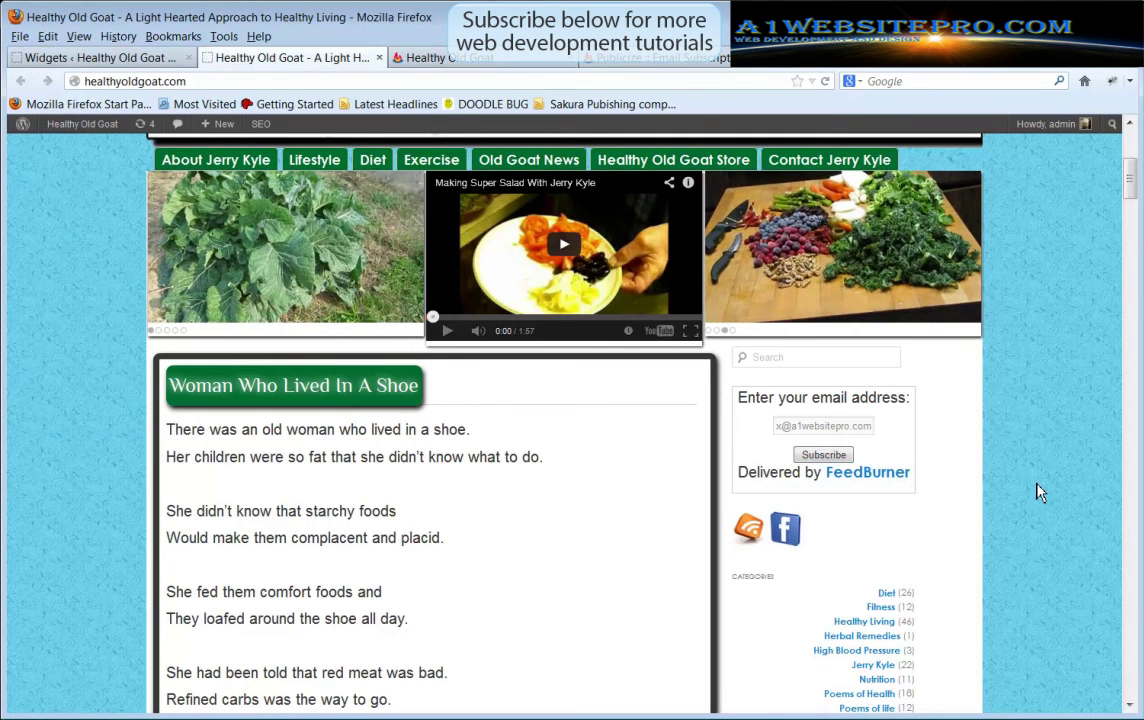
Return to the FeedBurner Email Subscriptions page and clear the form code selection
scroll(1034, 490, "down", 2)
scroll(1034, 490, "up", 4)
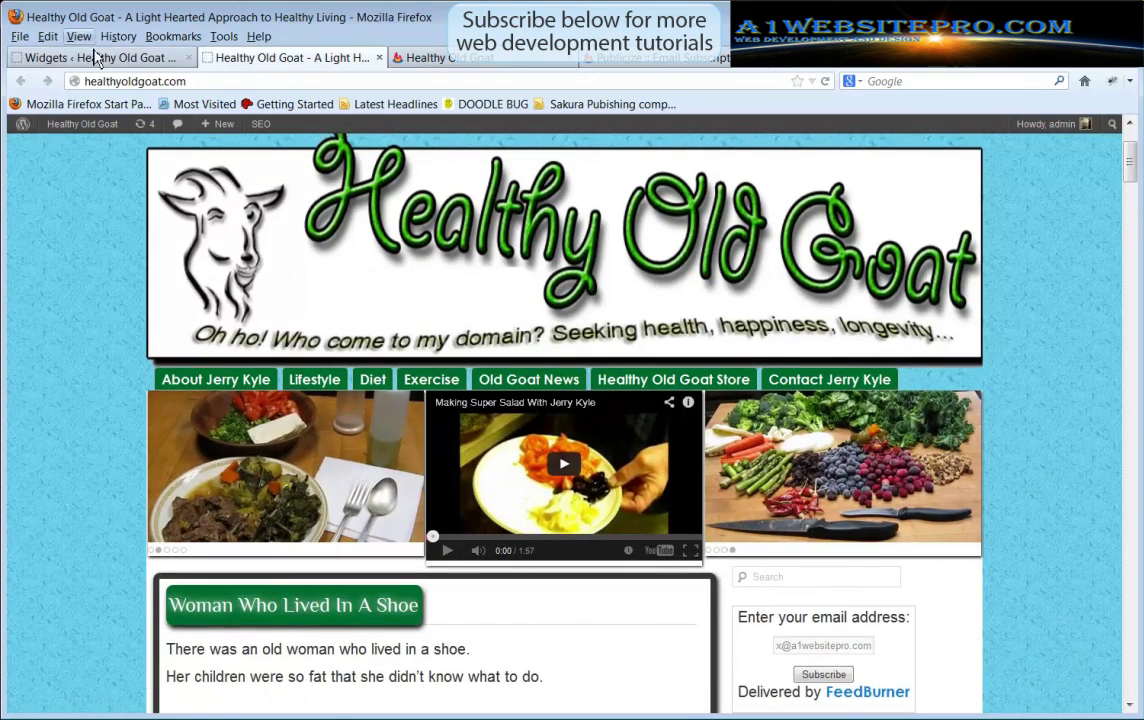
left_click(432, 58)
left_click(664, 62)
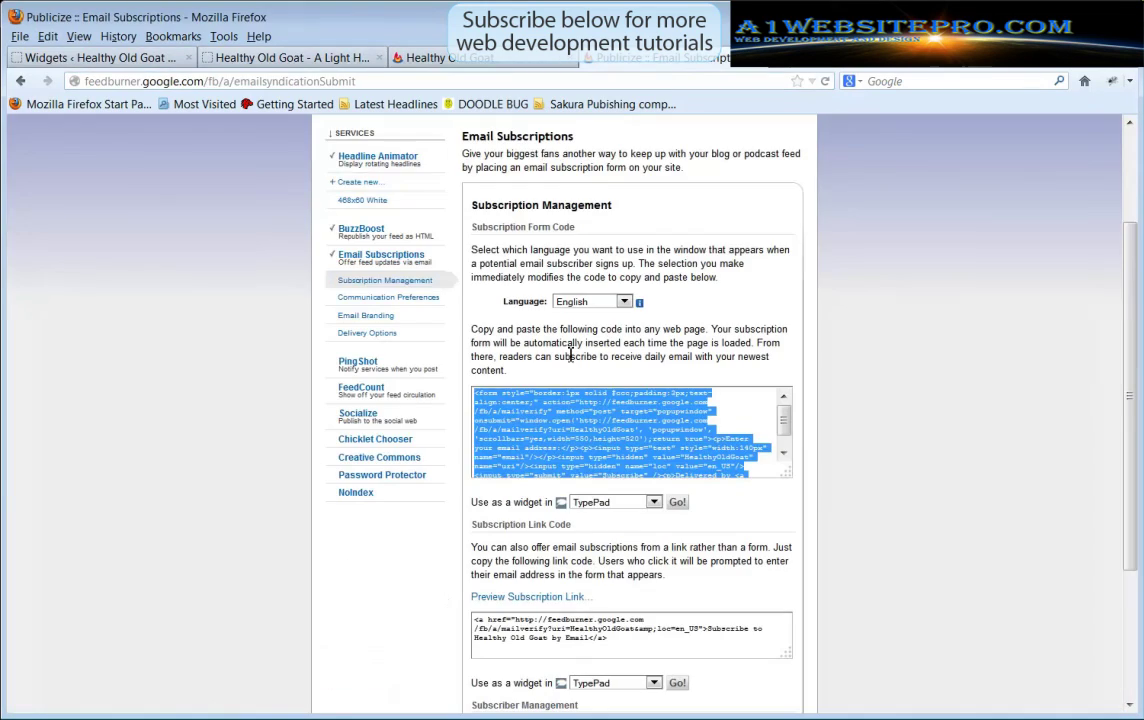
left_click(890, 475)
Turn on the PingShot service for the Healthy Old Goat feed
scroll(945, 527, "down", 2)
scroll(943, 524, "down", 1)
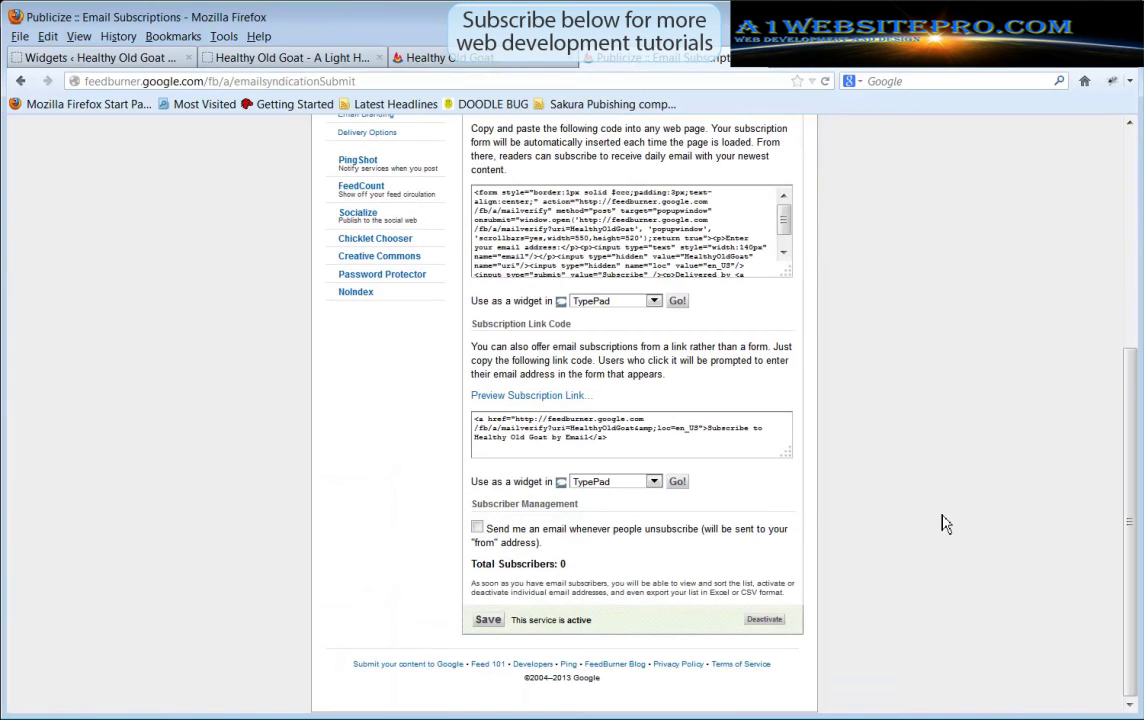
scroll(903, 506, "up", 3)
scroll(903, 506, "up", 1)
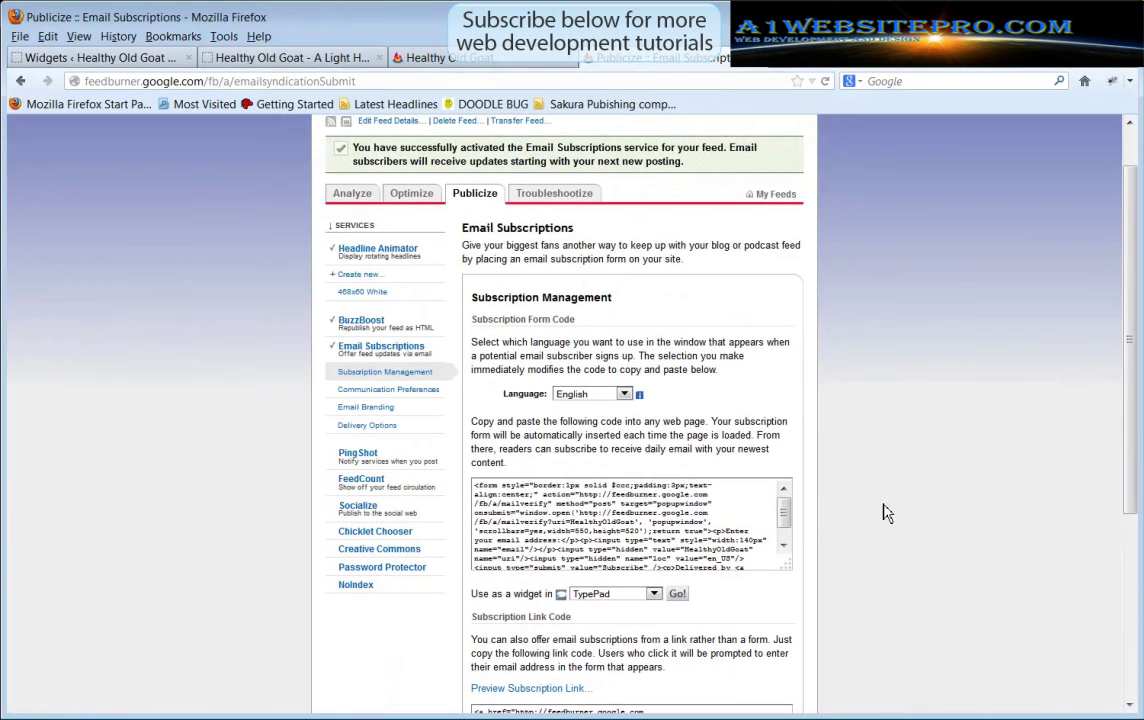
left_click(357, 455)
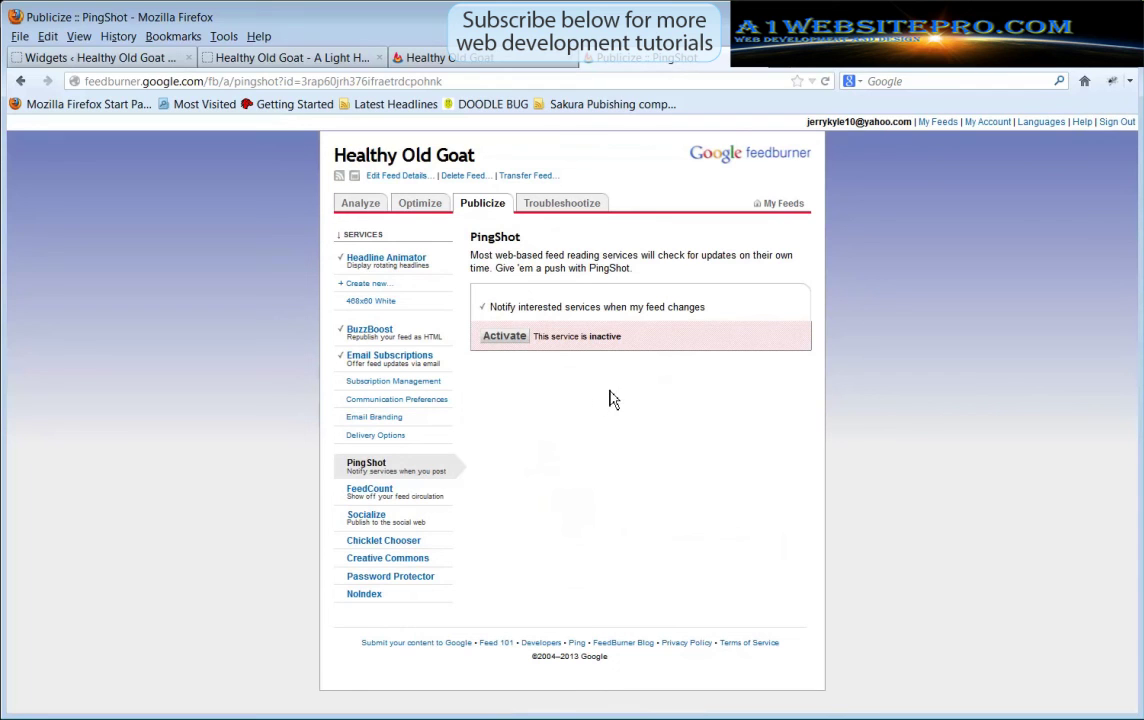
left_click(507, 337)
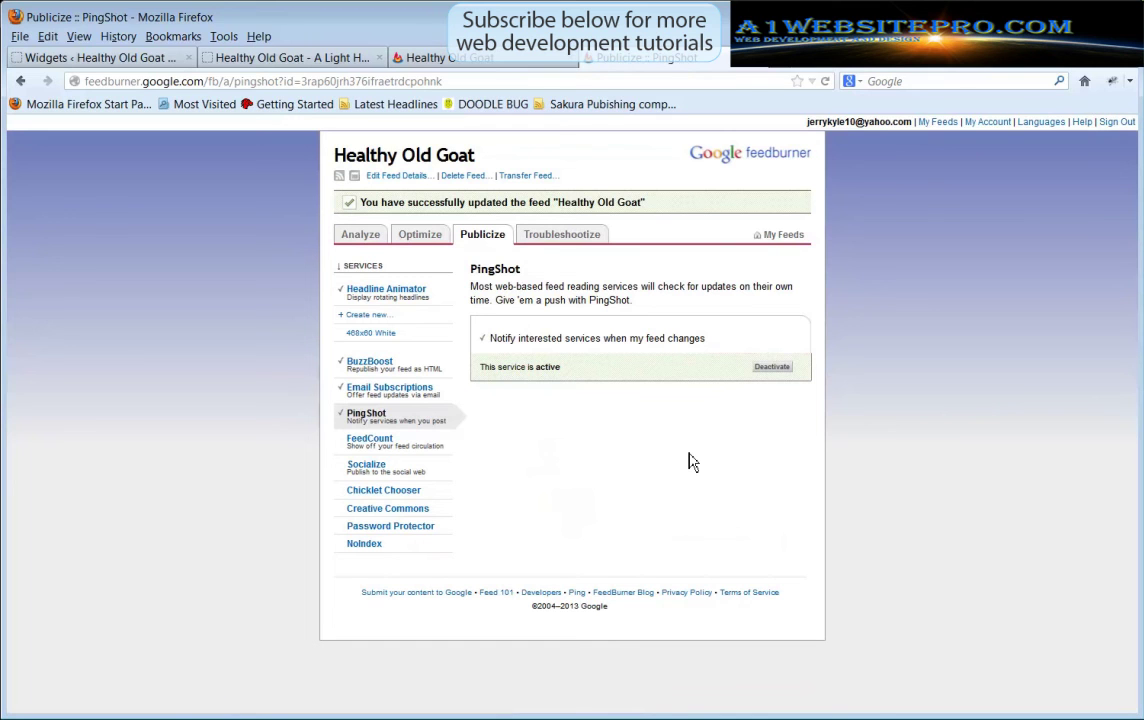
left_click(363, 449)
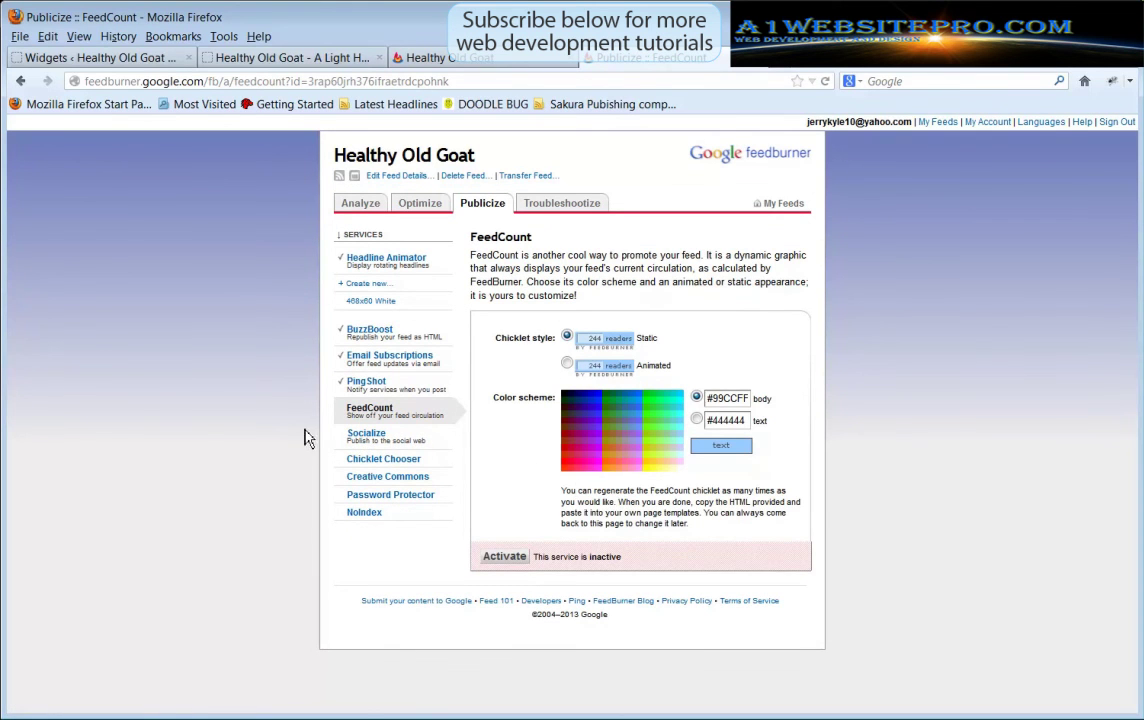
Look over the FeedCount and Socialize service options, leaving both inactive
left_click(366, 436)
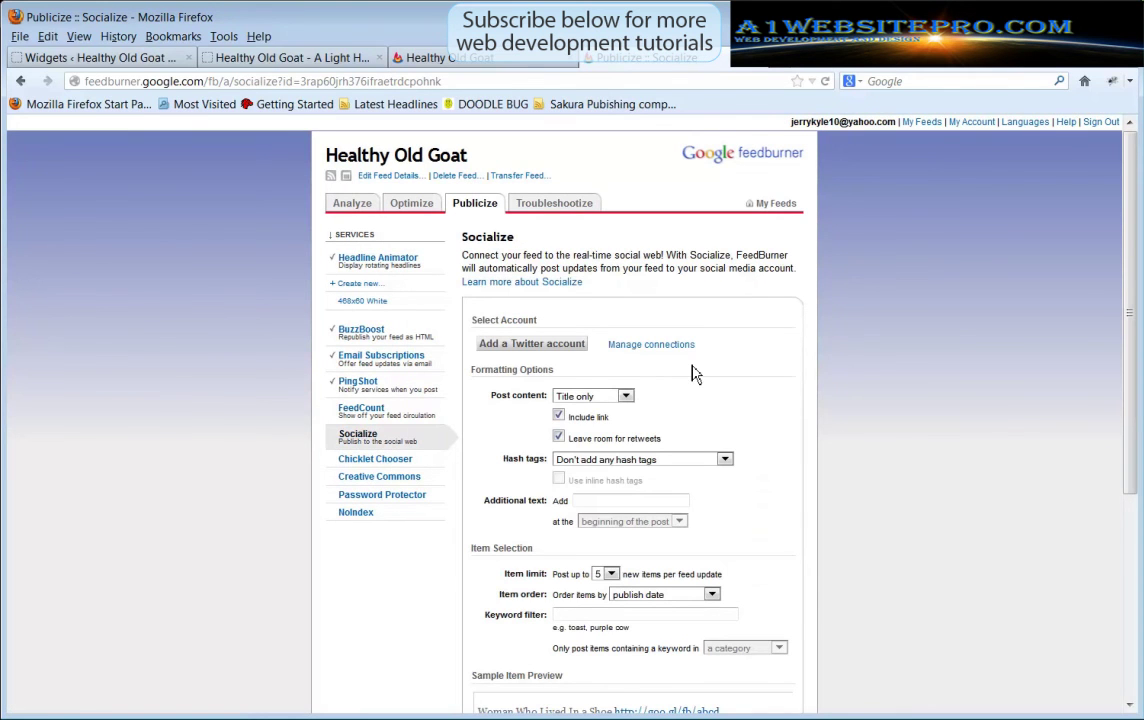
scroll(745, 659, "down", 3)
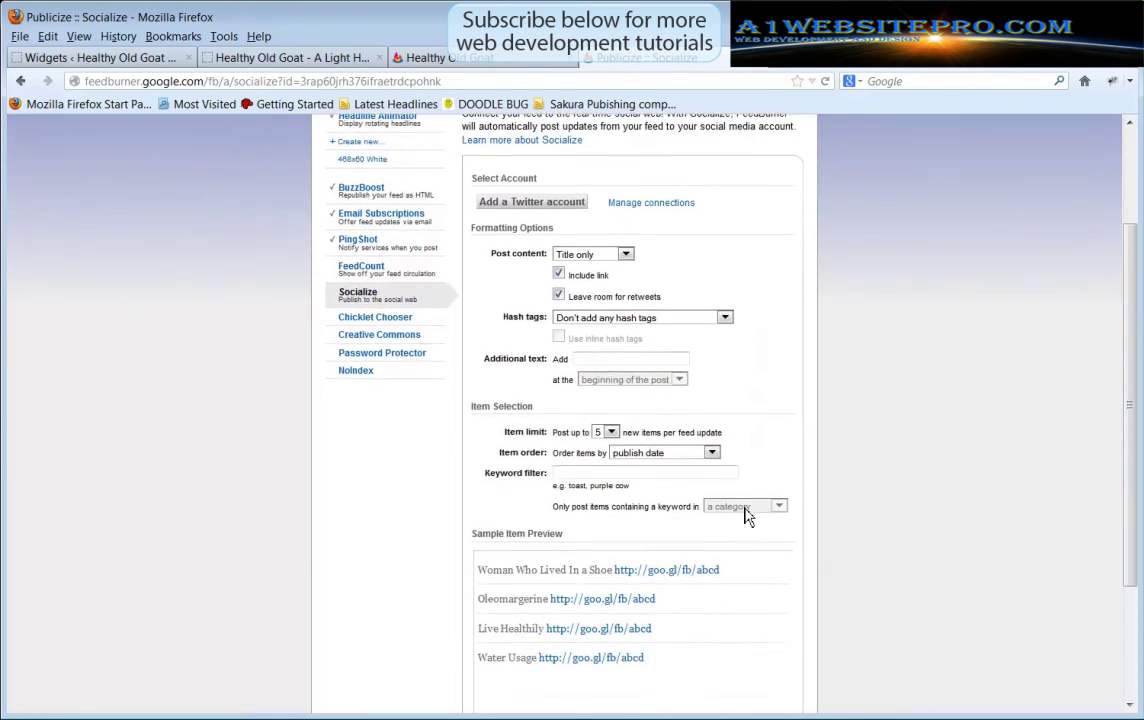
scroll(745, 659, "up", 3)
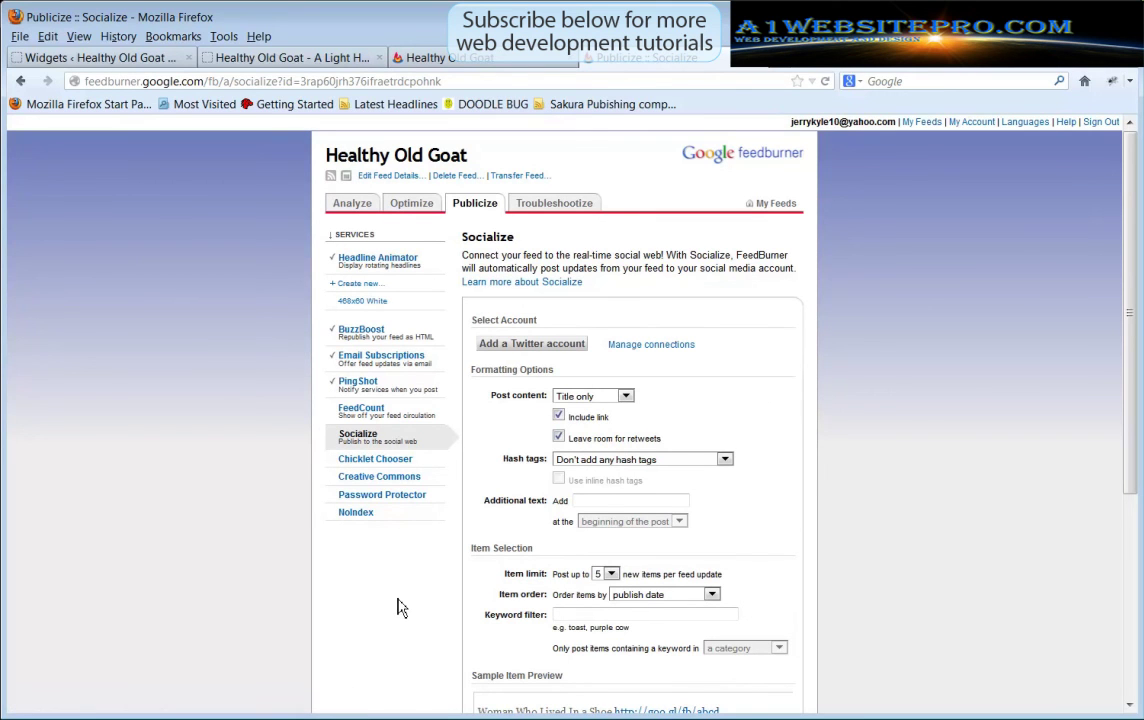
left_click(555, 205)
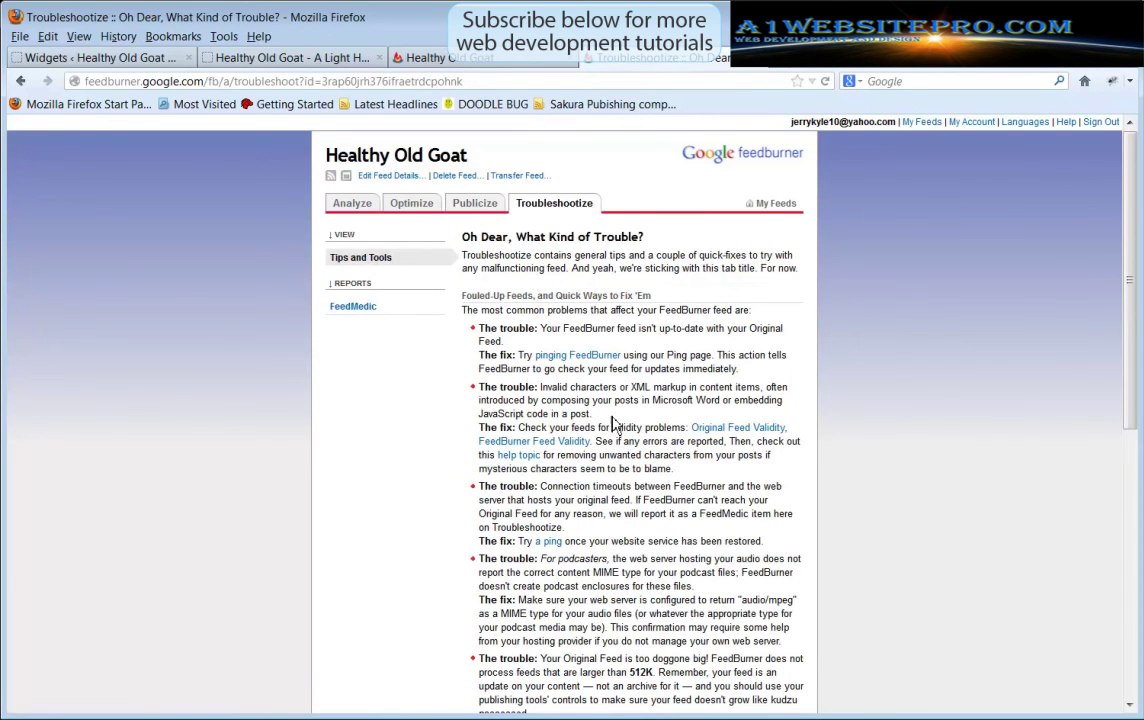
Scroll through the Troubleshootize Tips and Tools page for the Healthy Old Goat feed
scroll(541, 426, "down", 3)
scroll(630, 445, "up", 3)
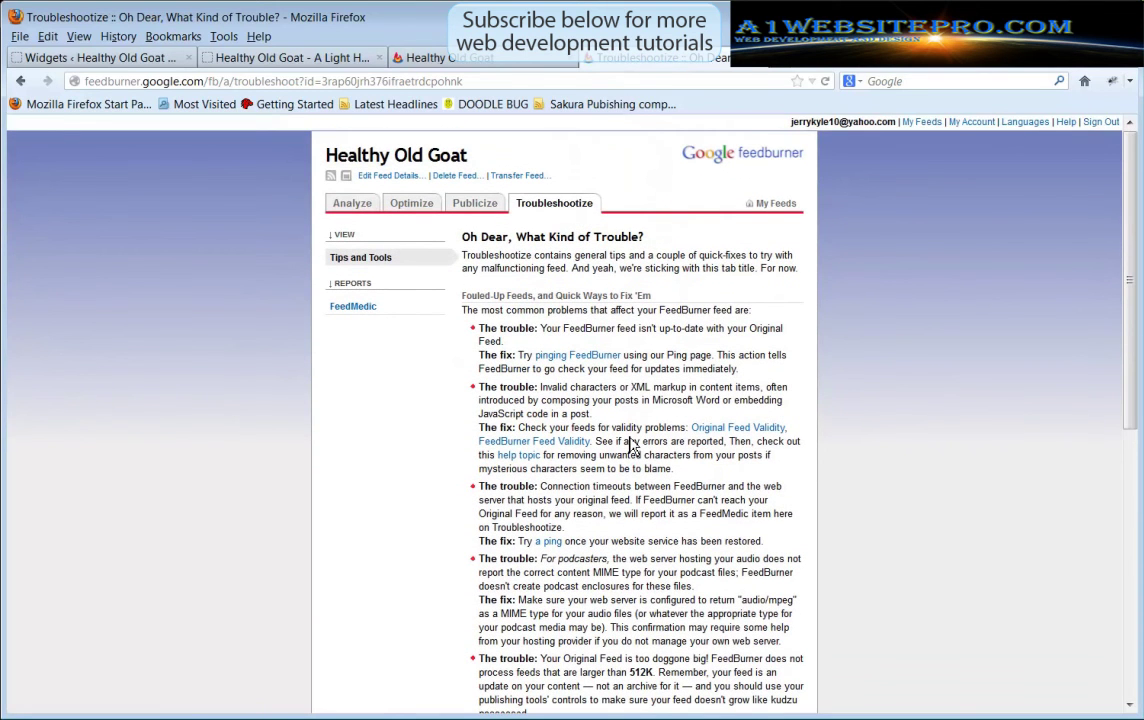